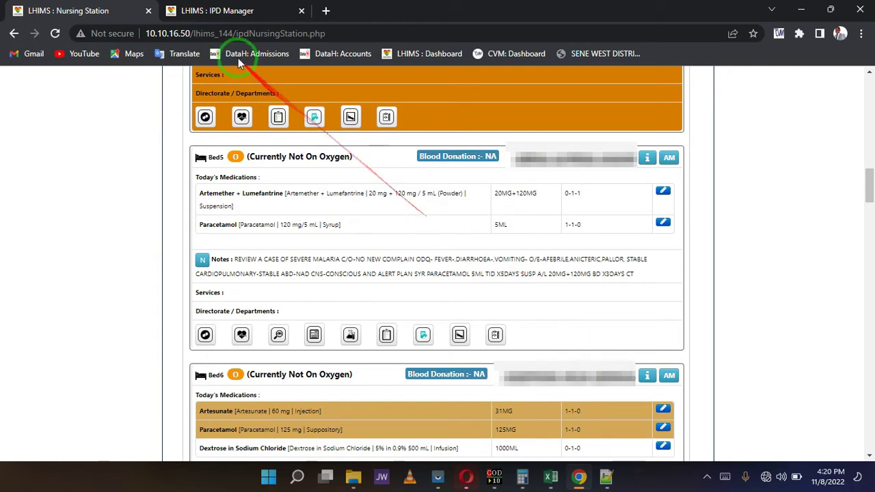
- Open a fresh IPD Manager page for the Bed5 patient from the Nursing Station and close the older copy
{"action": "left_click", "coordinate": [232, 11]}
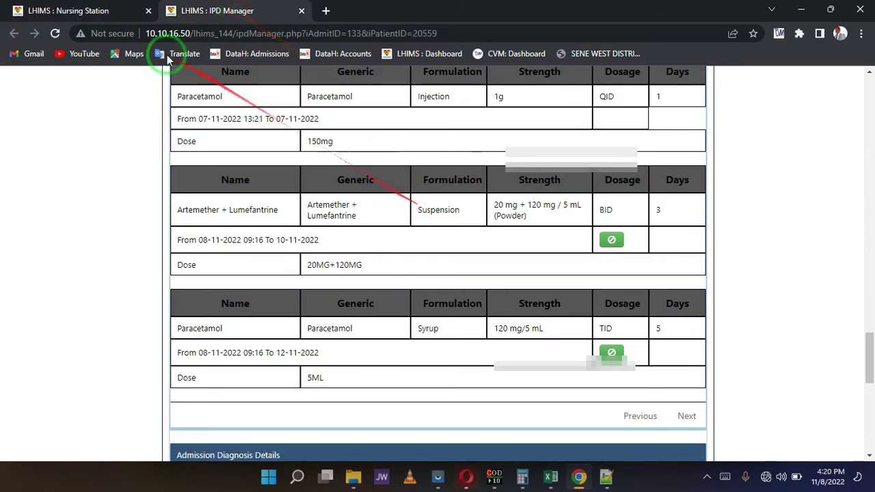
{"action": "left_click", "coordinate": [117, 10]}
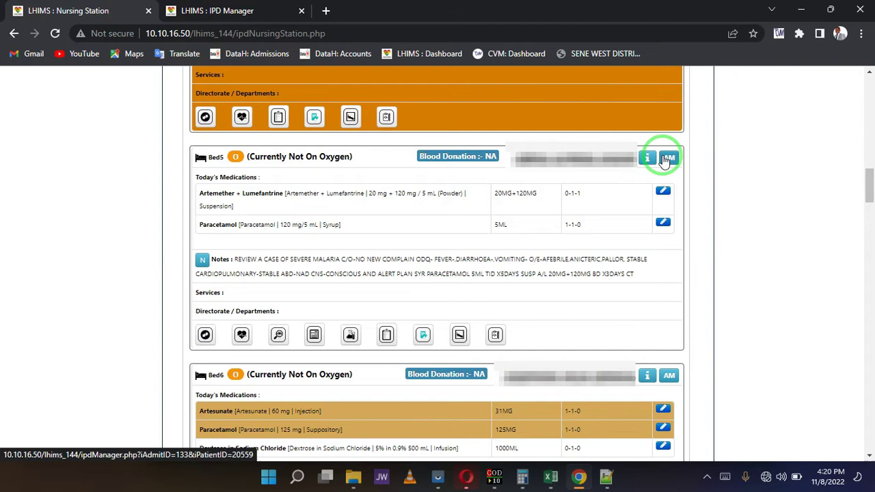
{"action": "left_click", "coordinate": [661, 156]}
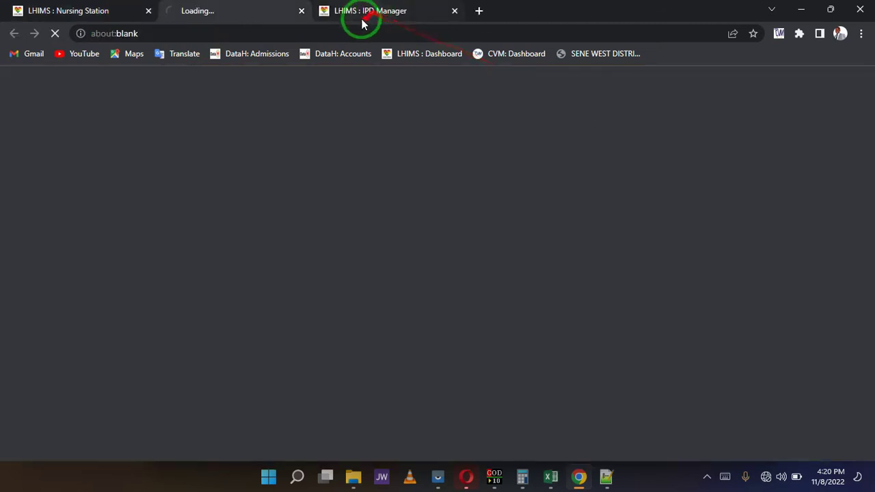
{"action": "left_click", "coordinate": [455, 12]}
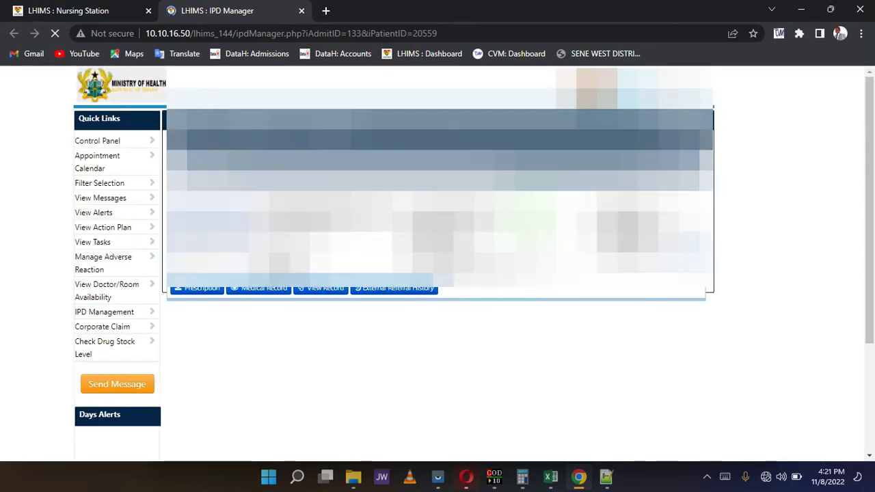
- Examine the Bed5 patient's prescribed drugs in the IPD Manager, including formulation, dosage, days, date range and dose
{"action": "scroll", "coordinate": [437, 273], "scroll_direction": "down", "scroll_amount": 2}
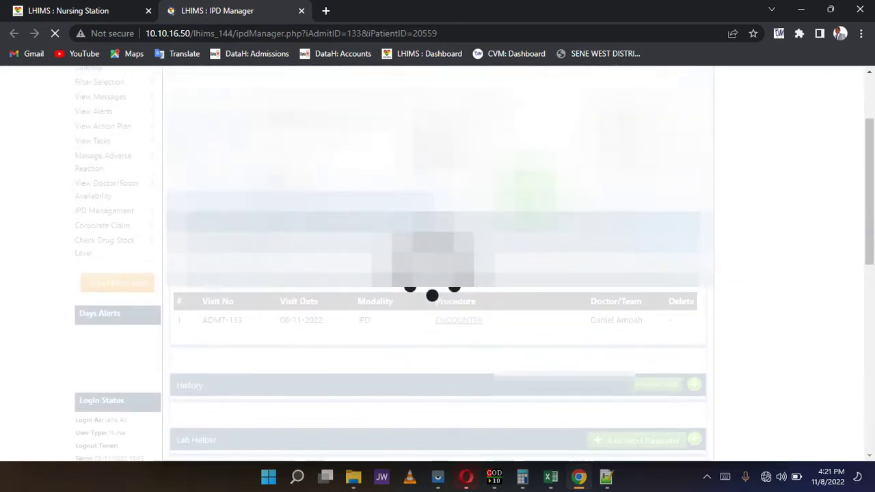
{"action": "scroll", "coordinate": [437, 273], "scroll_direction": "down", "scroll_amount": 5}
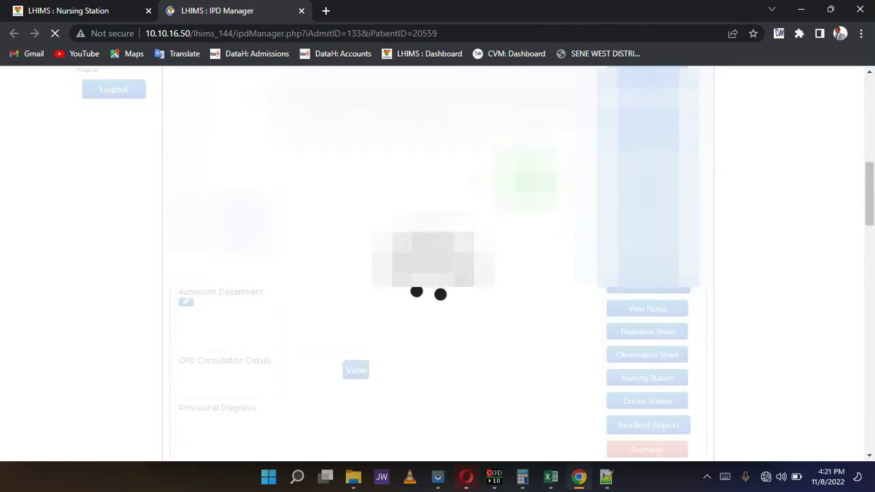
{"action": "scroll", "coordinate": [438, 274], "scroll_direction": "down", "scroll_amount": 15}
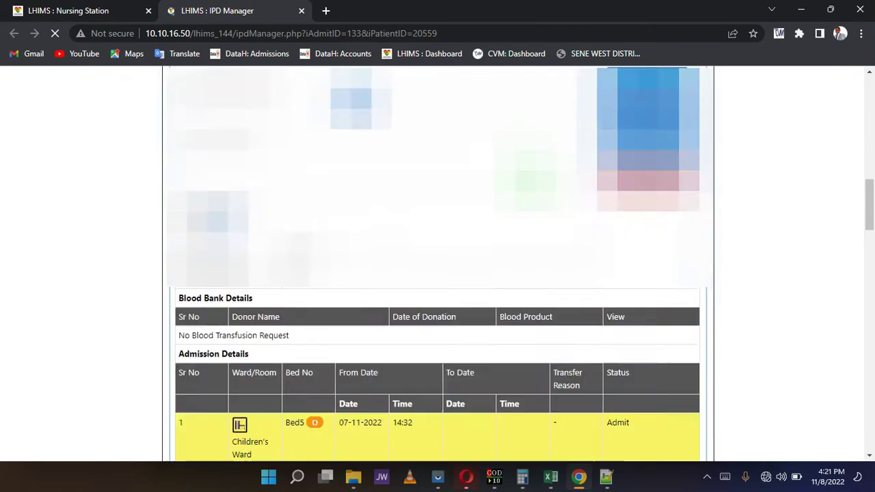
{"action": "scroll", "coordinate": [527, 168], "scroll_direction": "down", "scroll_amount": 4}
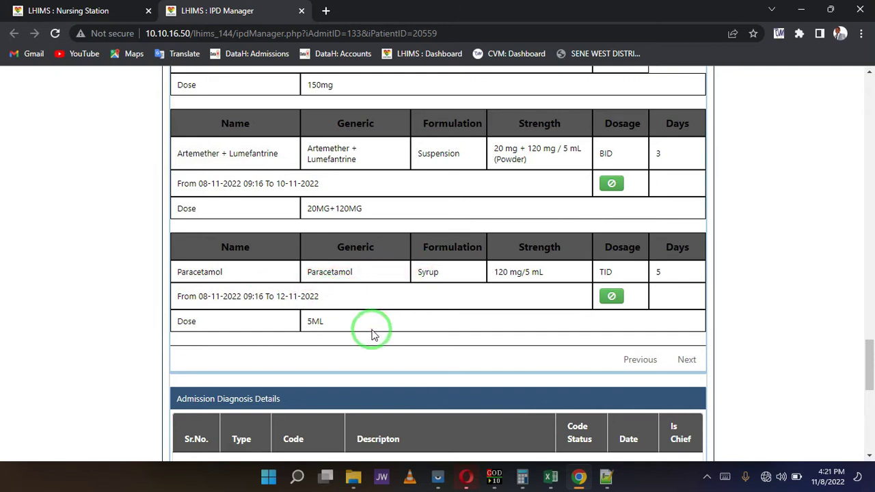
{"action": "scroll", "coordinate": [371, 335], "scroll_direction": "up", "scroll_amount": 1}
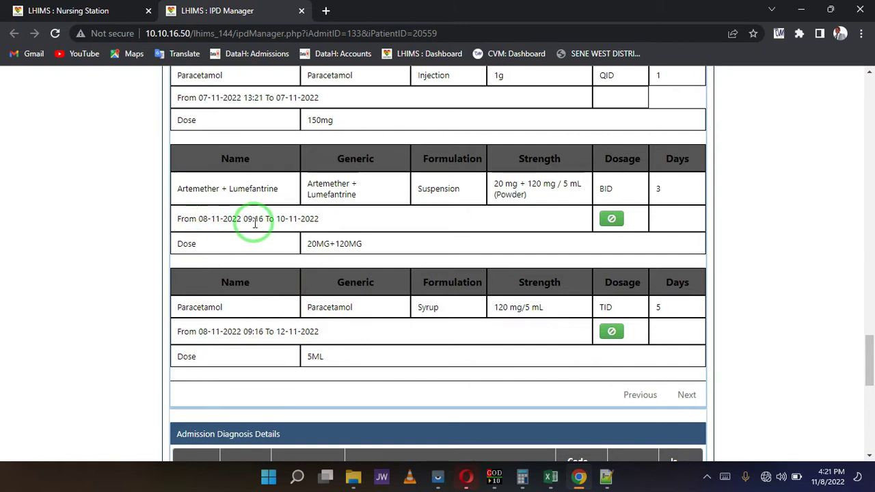
- Return to the Nursing Station and review Bed5's medications for today with their strengths, doses and frequencies
{"action": "left_click", "coordinate": [110, 12]}
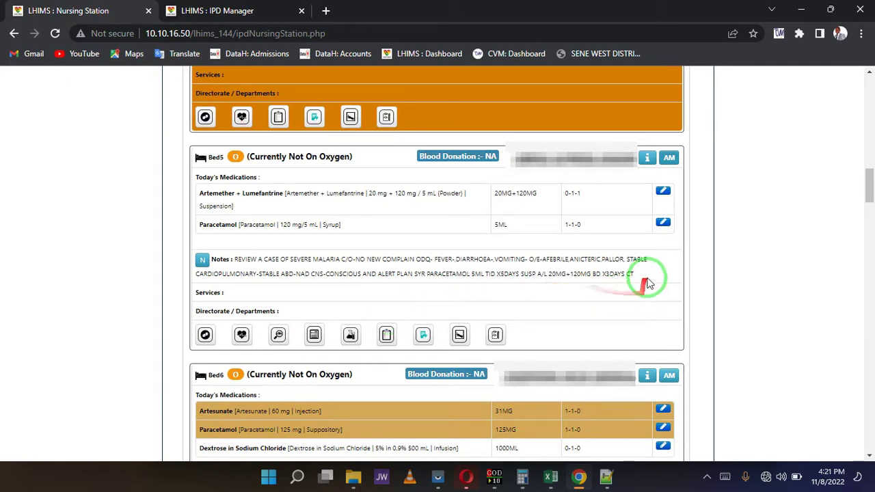
{"action": "mouse_move", "coordinate": [670, 226]}
{"action": "left_mouse_down"}
{"action": "mouse_move", "coordinate": [668, 189]}
{"action": "mouse_move", "coordinate": [647, 228]}
{"action": "mouse_move", "coordinate": [674, 164]}
{"action": "mouse_move", "coordinate": [680, 216]}
{"action": "mouse_move", "coordinate": [661, 219]}
{"action": "mouse_move", "coordinate": [625, 178]}
{"action": "mouse_move", "coordinate": [677, 228]}
{"action": "mouse_move", "coordinate": [233, 219]}
{"action": "mouse_move", "coordinate": [190, 197]}
{"action": "mouse_move", "coordinate": [472, 218]}
{"action": "mouse_move", "coordinate": [364, 189]}
{"action": "left_mouse_up"}
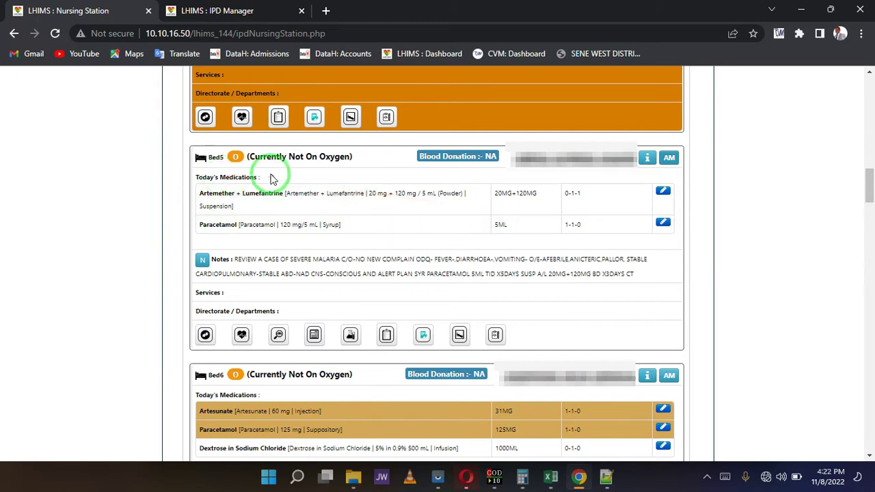
{"action": "left_click_drag", "start_coordinate": [218, 185], "coordinate": [272, 184]}
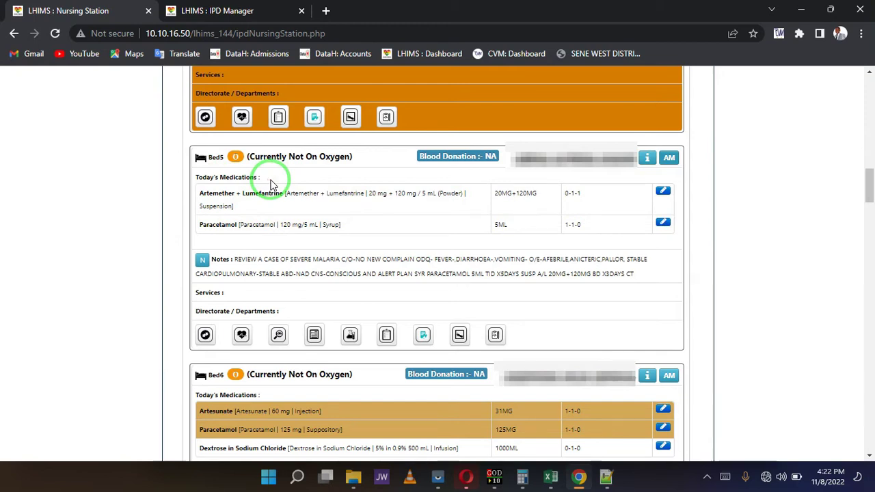
{"action": "left_click", "coordinate": [348, 247]}
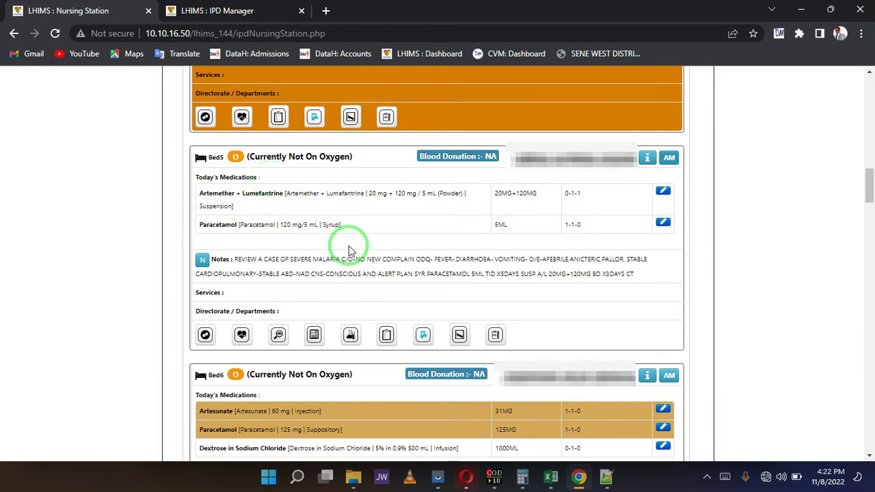
{"action": "mouse_move", "coordinate": [256, 240]}
{"action": "left_mouse_down"}
{"action": "mouse_move", "coordinate": [184, 189]}
{"action": "mouse_move", "coordinate": [307, 295]}
{"action": "left_mouse_up"}
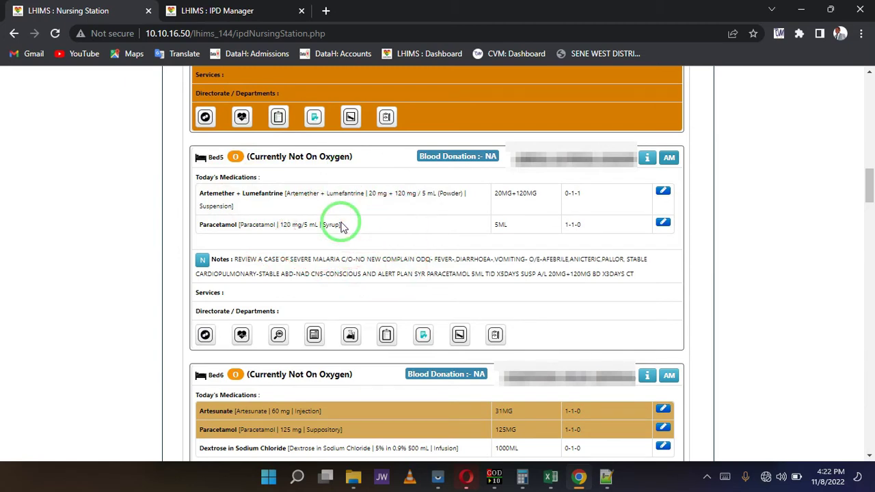
{"action": "mouse_move", "coordinate": [343, 227]}
{"action": "left_mouse_down"}
{"action": "mouse_move", "coordinate": [221, 196]}
{"action": "mouse_move", "coordinate": [264, 171]}
{"action": "mouse_move", "coordinate": [250, 219]}
{"action": "mouse_move", "coordinate": [280, 273]}
{"action": "left_mouse_up"}
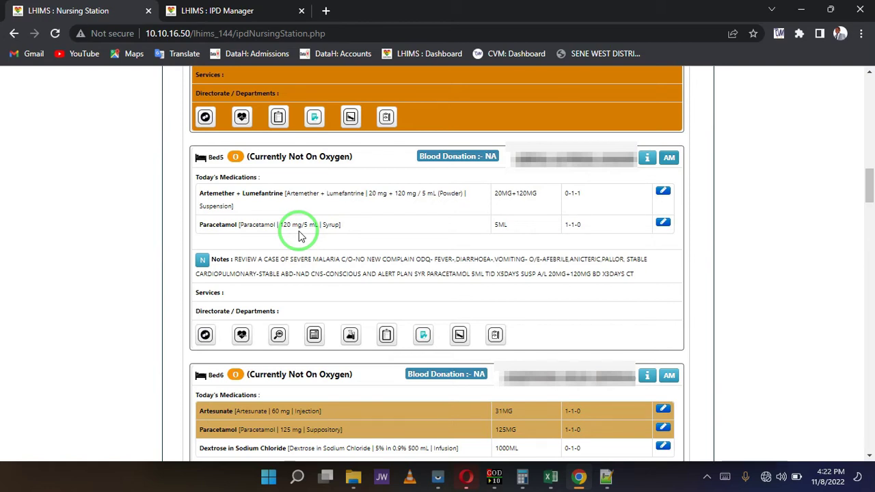
{"action": "left_click_drag", "start_coordinate": [232, 201], "coordinate": [654, 191]}
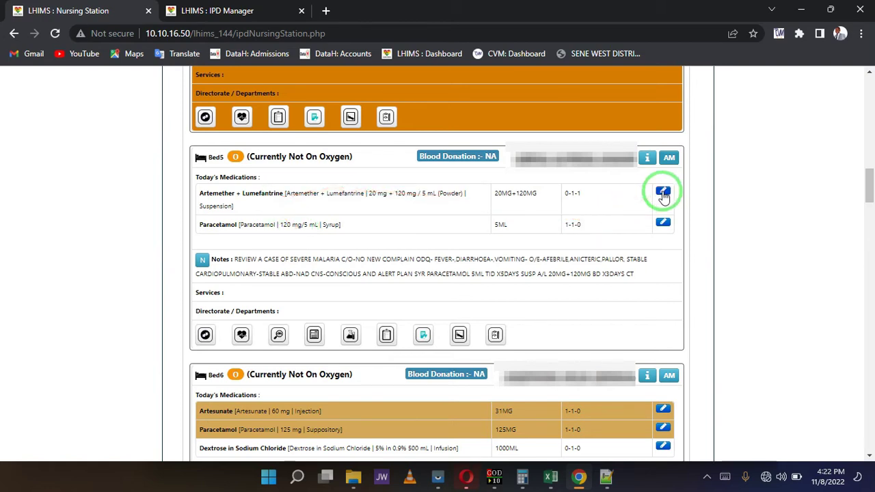
- Open the dosage editor for Bed5's Artemether + Lumefantrine, examine the listed drugs and their frequency boxes, and close it
{"action": "left_click", "coordinate": [662, 193]}
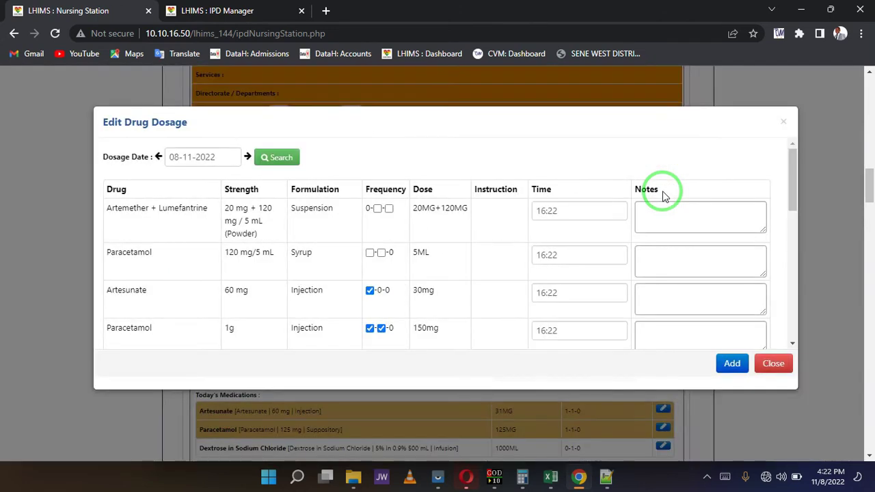
{"action": "left_click_drag", "start_coordinate": [664, 194], "coordinate": [512, 297]}
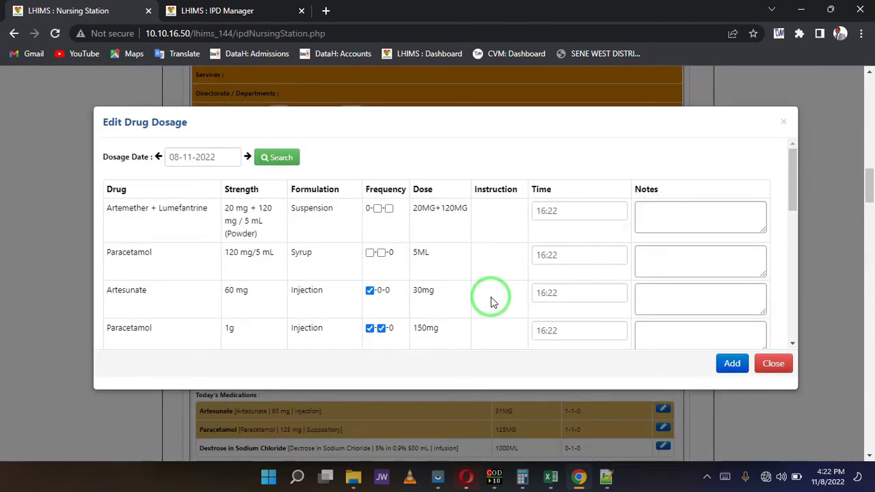
{"action": "mouse_move", "coordinate": [492, 301]}
{"action": "left_mouse_down"}
{"action": "mouse_move", "coordinate": [211, 160]}
{"action": "mouse_move", "coordinate": [218, 133]}
{"action": "mouse_move", "coordinate": [212, 157]}
{"action": "mouse_move", "coordinate": [202, 157]}
{"action": "mouse_move", "coordinate": [322, 247]}
{"action": "left_mouse_up"}
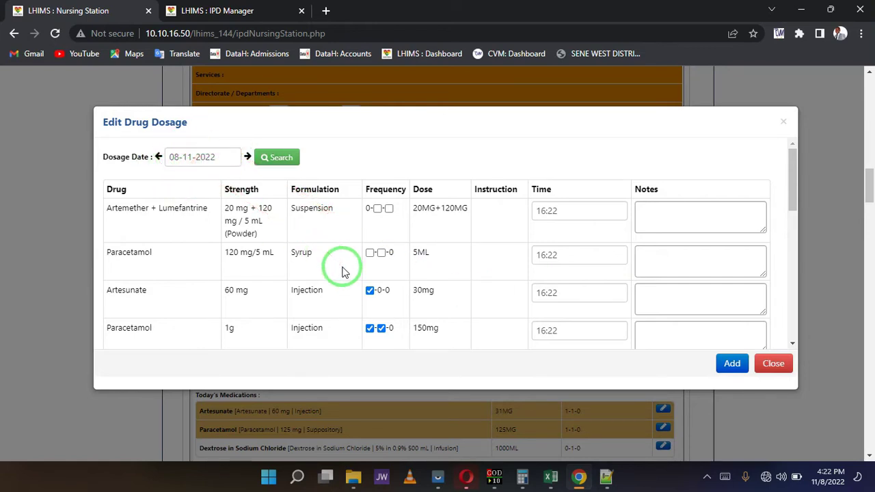
{"action": "scroll", "coordinate": [344, 271], "scroll_direction": "down", "scroll_amount": 1}
{"action": "mouse_move", "coordinate": [342, 270]}
{"action": "left_mouse_down"}
{"action": "mouse_move", "coordinate": [293, 205]}
{"action": "mouse_move", "coordinate": [248, 25]}
{"action": "mouse_move", "coordinate": [762, 136]}
{"action": "mouse_move", "coordinate": [410, 225]}
{"action": "mouse_move", "coordinate": [322, 283]}
{"action": "mouse_move", "coordinate": [267, 284]}
{"action": "left_mouse_up"}
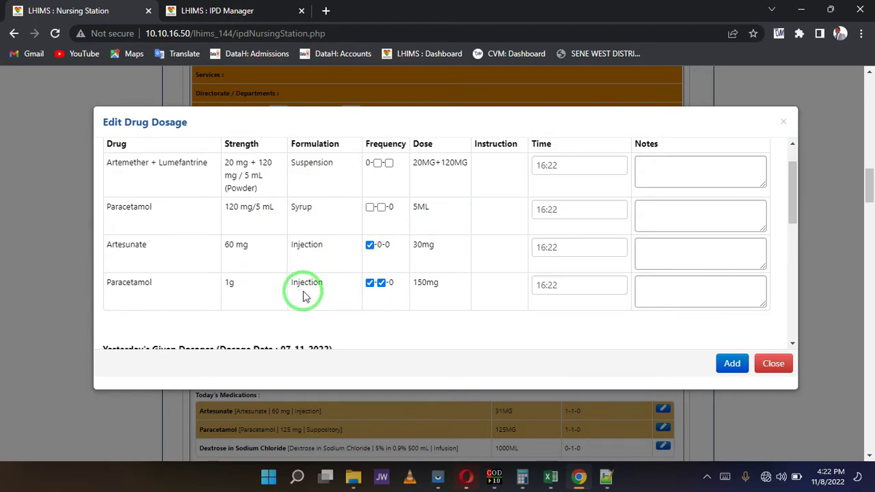
{"action": "scroll", "coordinate": [305, 296], "scroll_direction": "up", "scroll_amount": 1}
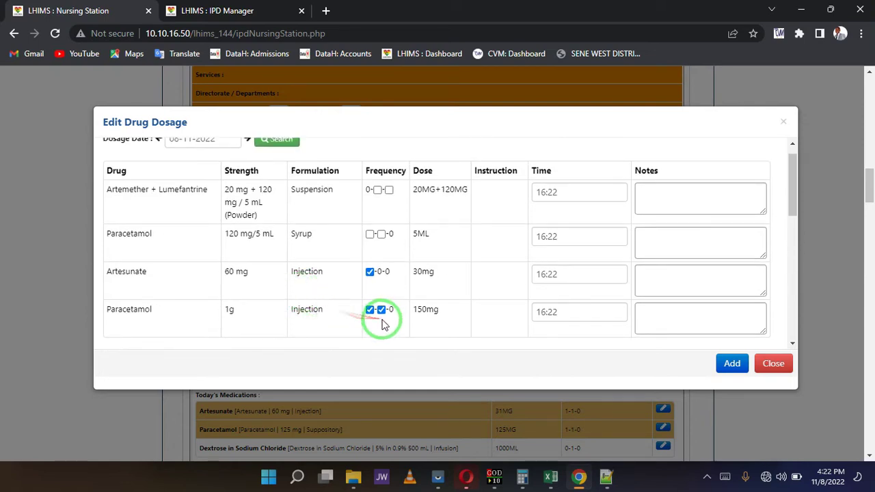
{"action": "mouse_move", "coordinate": [386, 308]}
{"action": "left_mouse_down"}
{"action": "mouse_move", "coordinate": [362, 316]}
{"action": "mouse_move", "coordinate": [680, 189]}
{"action": "left_mouse_up"}
{"action": "left_click", "coordinate": [786, 122]}
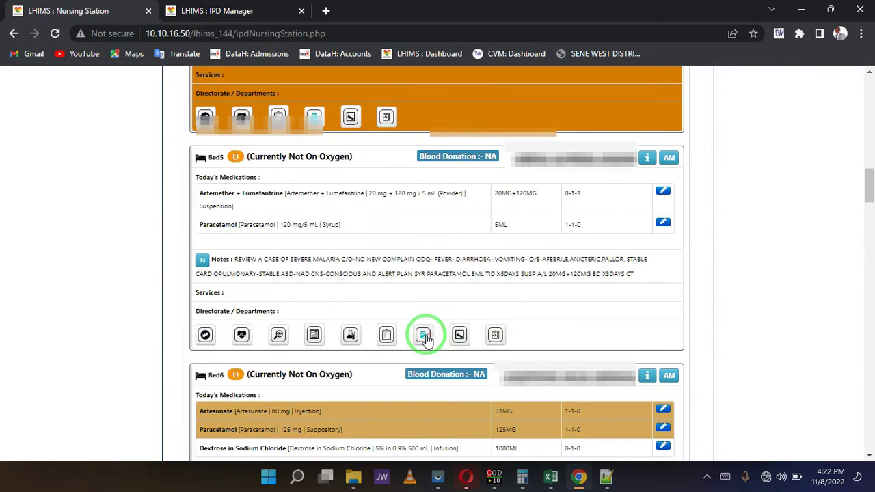
- Open the Bed5 patient's treatment sheet, examine the drug administration times for each medication, and close the sheet
{"action": "left_click", "coordinate": [424, 335]}
{"action": "left_click", "coordinate": [719, 127]}
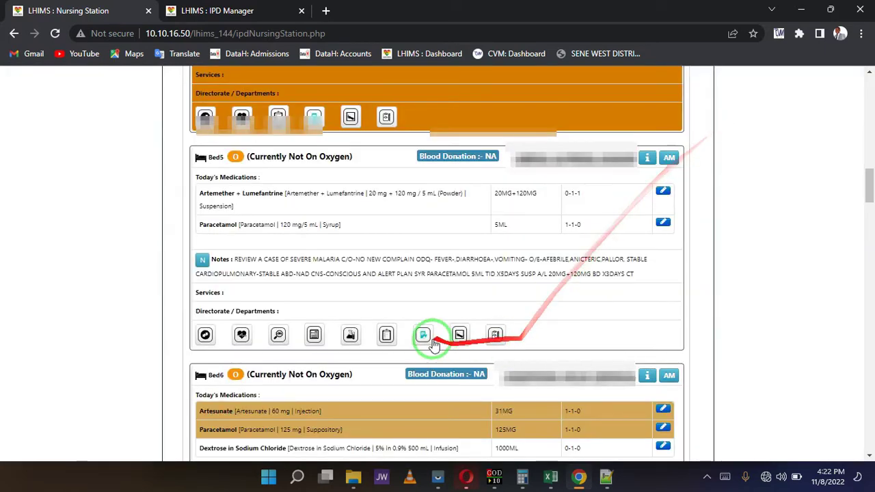
{"action": "left_click", "coordinate": [456, 335]}
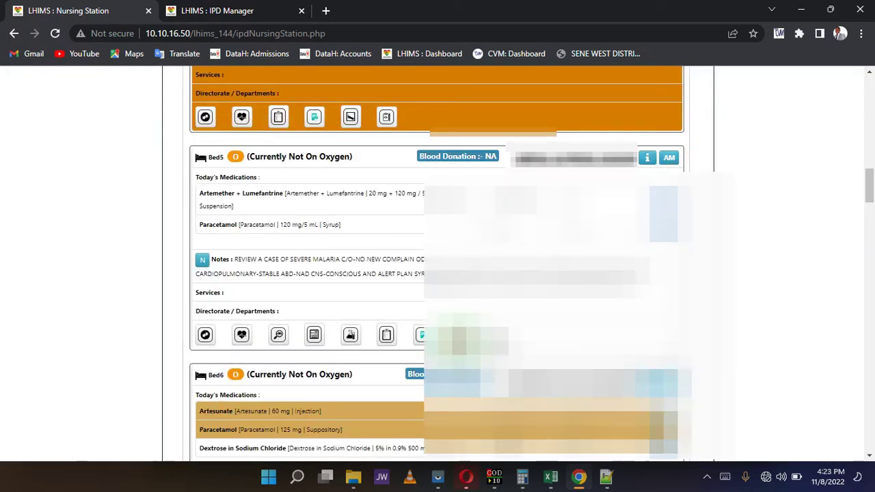
{"action": "left_click", "coordinate": [326, 333]}
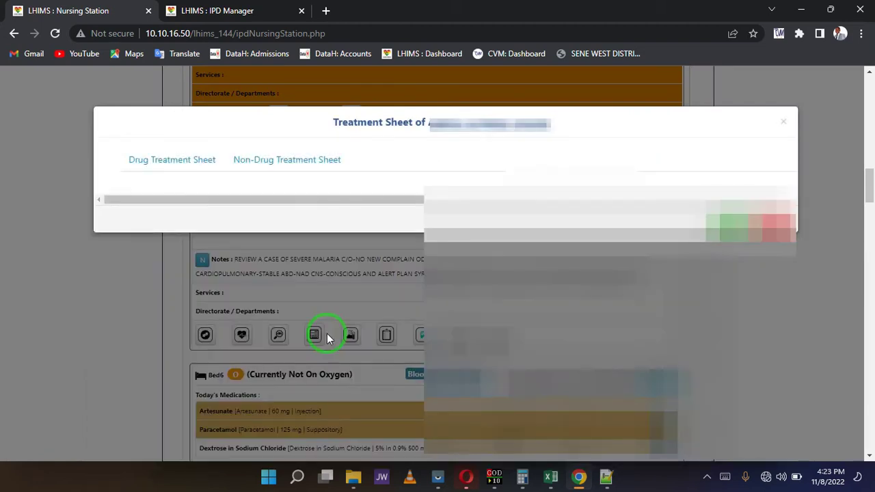
{"action": "scroll", "coordinate": [327, 337], "scroll_direction": "down", "scroll_amount": 10}
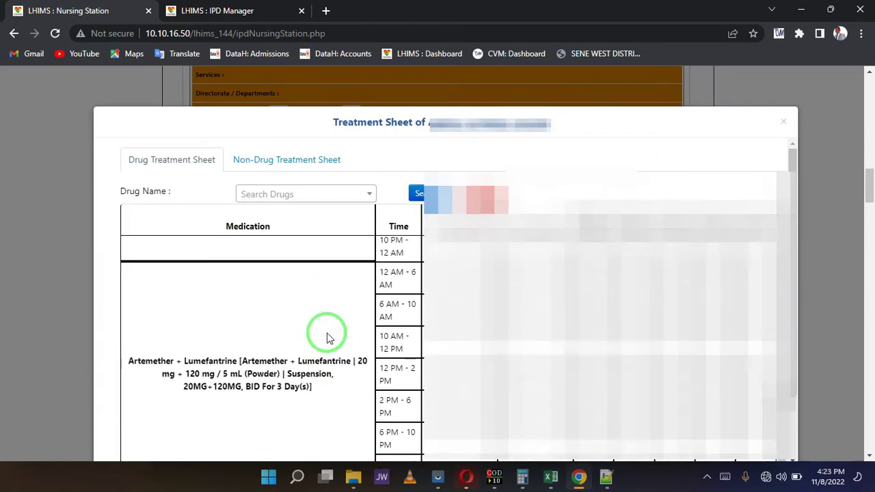
{"action": "scroll", "coordinate": [327, 337], "scroll_direction": "down", "scroll_amount": 10}
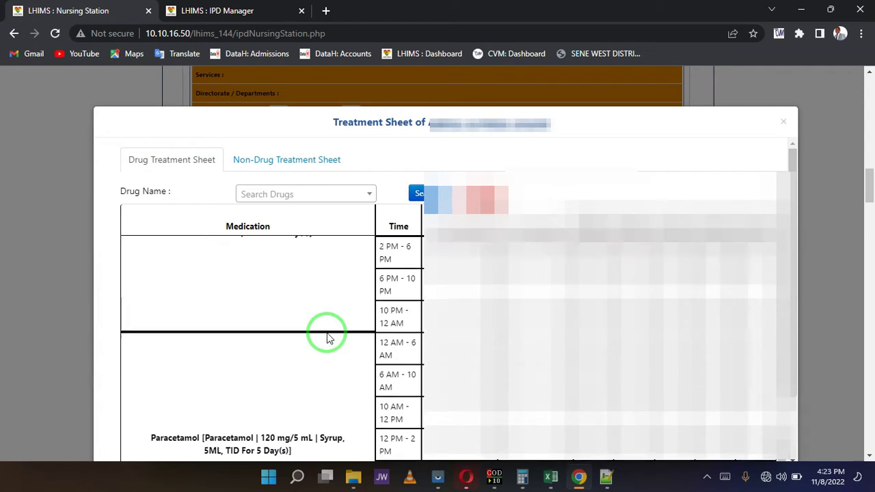
{"action": "scroll", "coordinate": [327, 337], "scroll_direction": "down", "scroll_amount": 2}
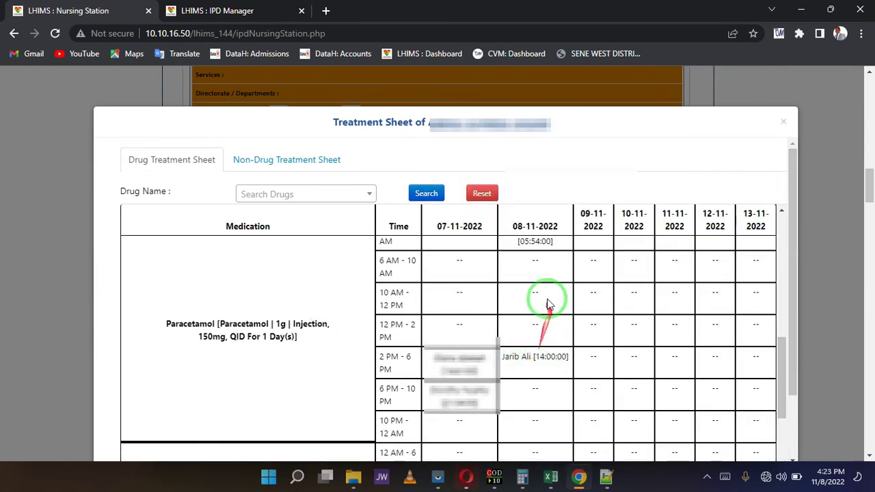
{"action": "left_click", "coordinate": [784, 125]}
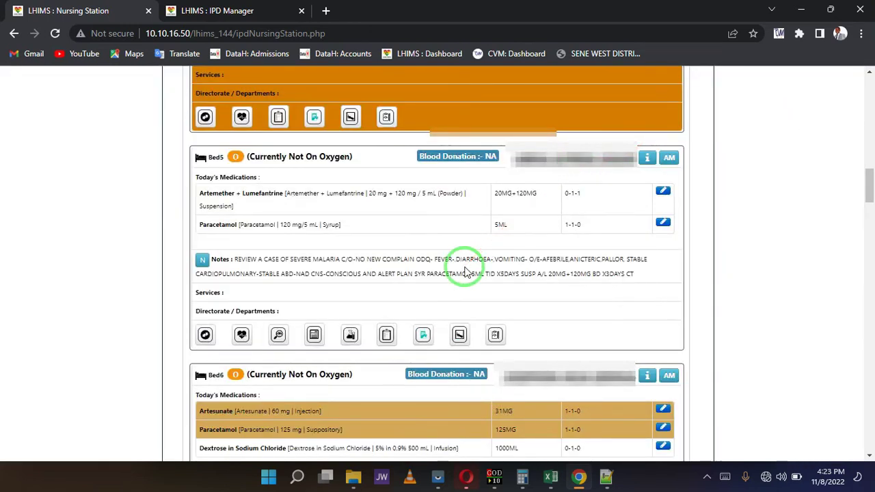
- Reopen the dosage editor for Bed5's Artemether + Lumefantrine and inspect the frequency boxes of the suspension and the Paracetamol syrup
{"action": "left_click", "coordinate": [663, 195]}
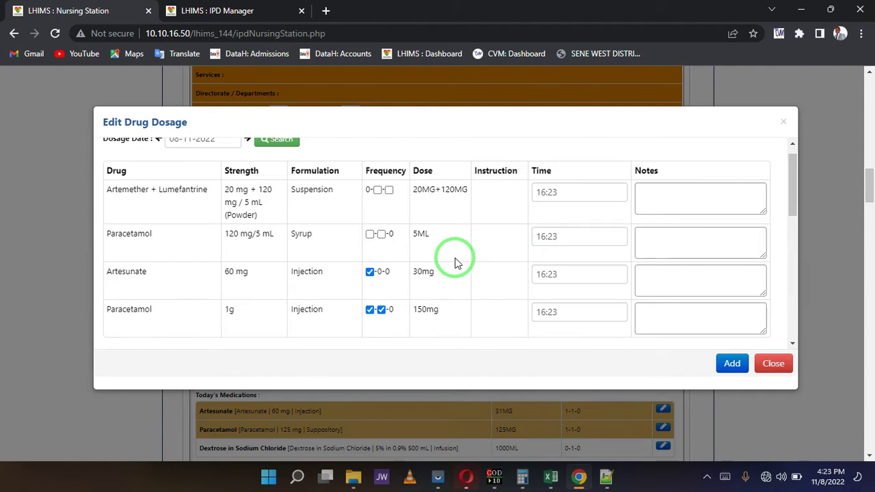
{"action": "left_click_drag", "start_coordinate": [422, 251], "coordinate": [378, 214]}
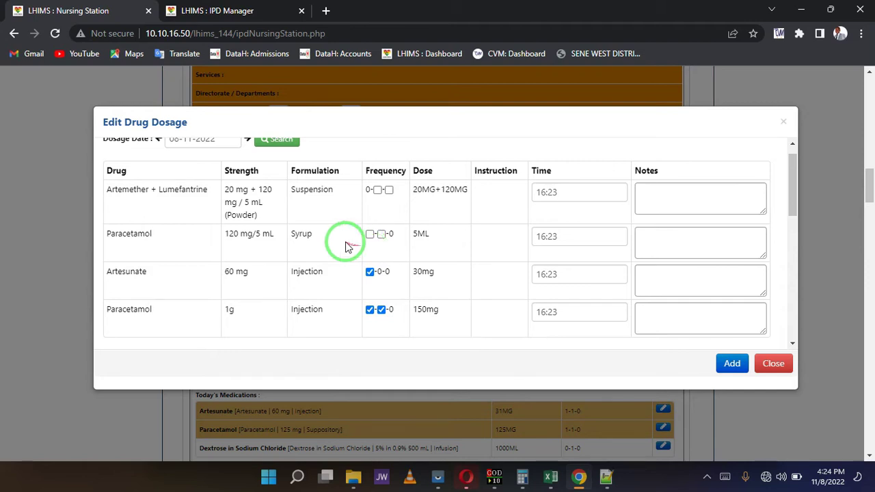
{"action": "scroll", "coordinate": [345, 246], "scroll_direction": "up", "scroll_amount": 1}
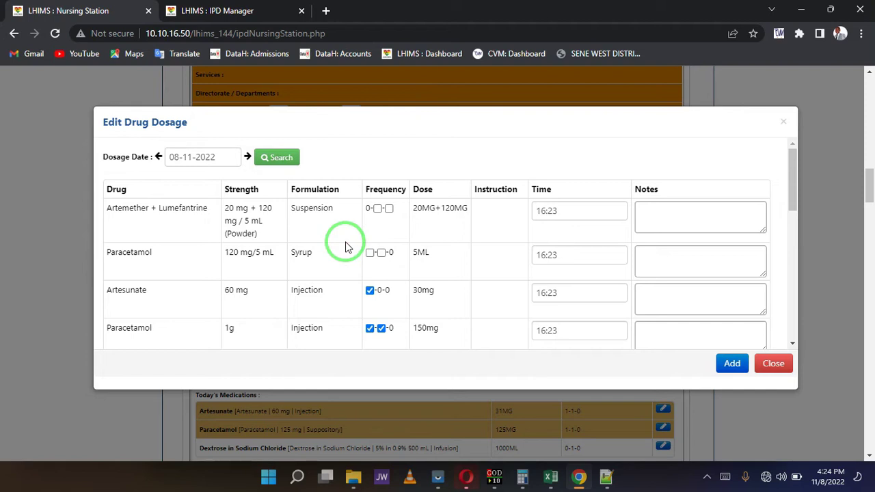
{"action": "left_click", "coordinate": [381, 253]}
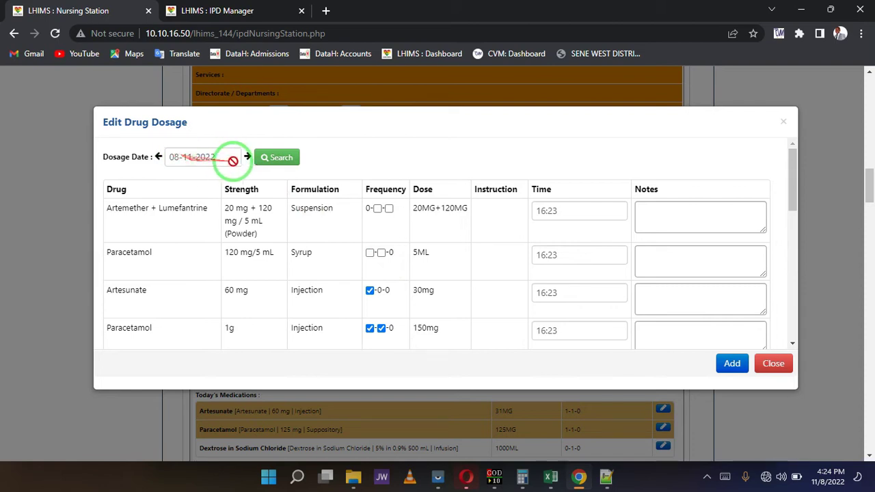
- Advance the dosage date to 09-11-2022 and load that day's drug dosages
{"action": "left_click", "coordinate": [264, 160]}
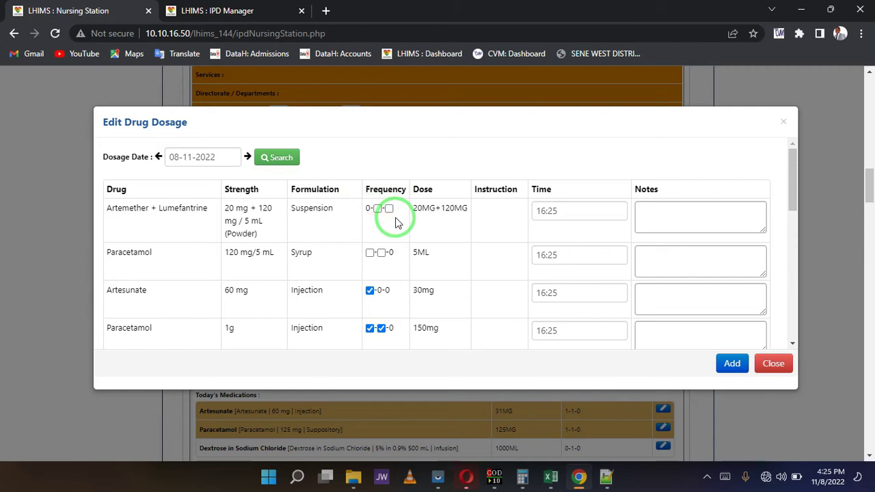
{"action": "left_click", "coordinate": [247, 157]}
{"action": "left_click", "coordinate": [266, 158]}
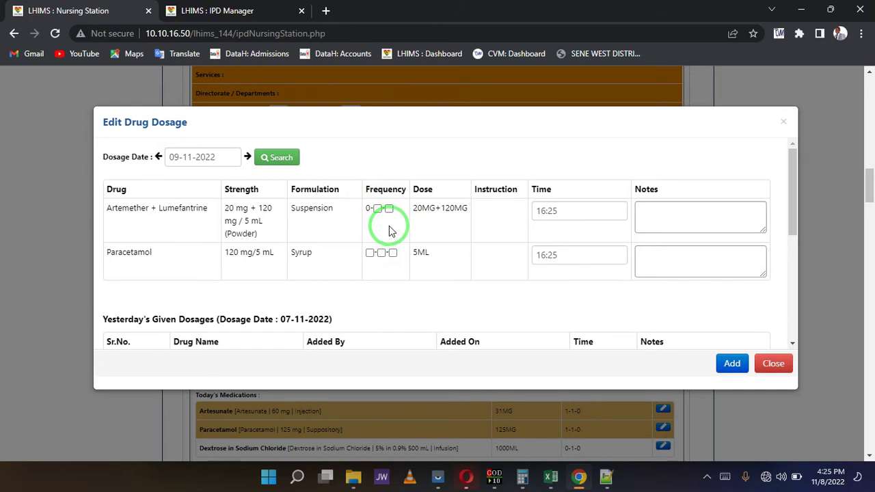
- Move the dosage date back to 08-11-2022 and load that day's drug dosages
{"action": "left_click", "coordinate": [160, 161]}
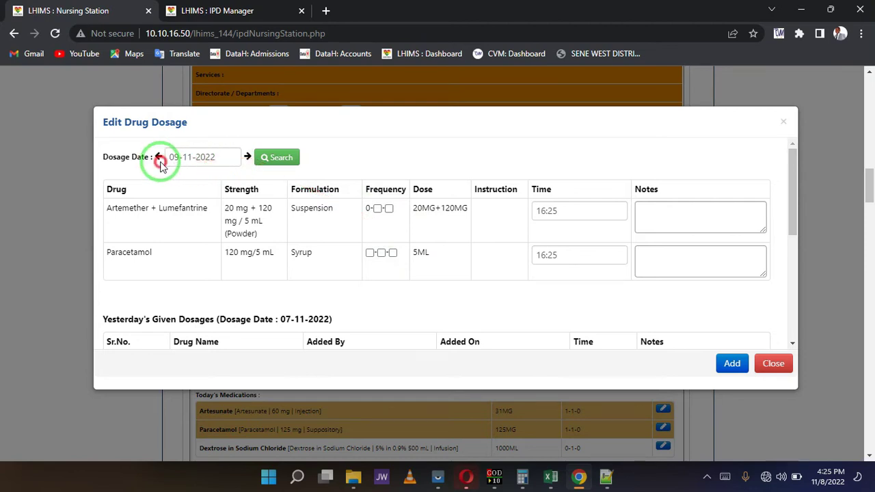
{"action": "left_click", "coordinate": [160, 160]}
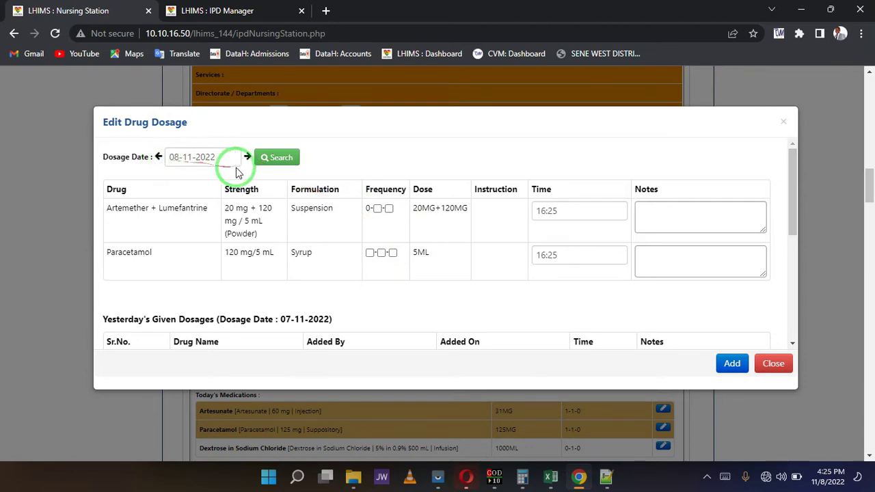
{"action": "left_click", "coordinate": [273, 163]}
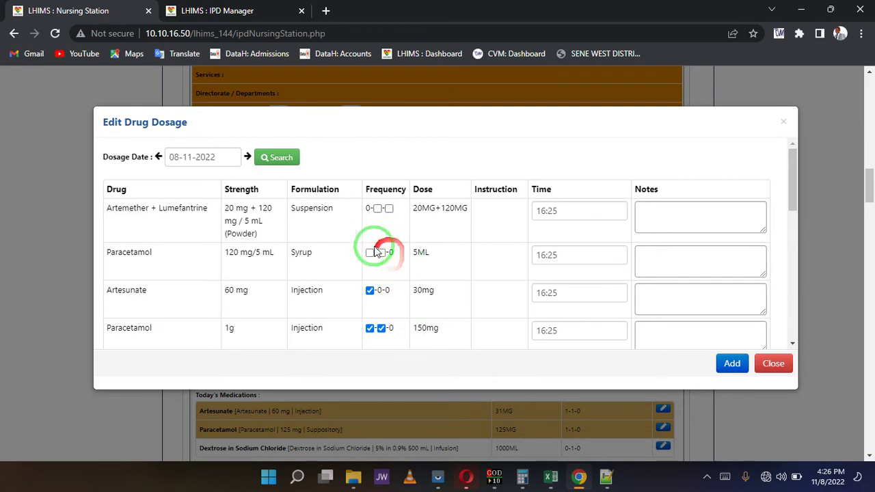
- Load the 09-11-2022 dosages to compare the Paracetamol syrup's frequency boxes, and return to the 08-11-2022 dosages
{"action": "left_click", "coordinate": [246, 157]}
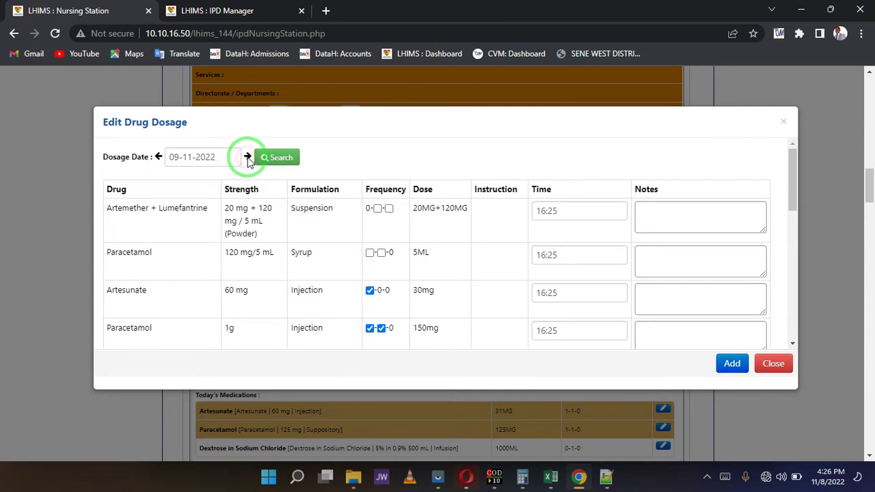
{"action": "left_click", "coordinate": [369, 258]}
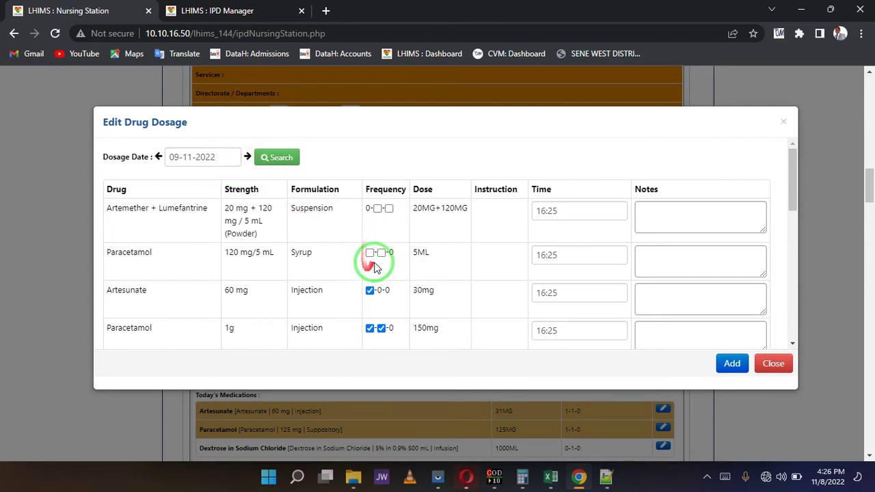
{"action": "left_click", "coordinate": [381, 253]}
{"action": "left_click", "coordinate": [182, 155]}
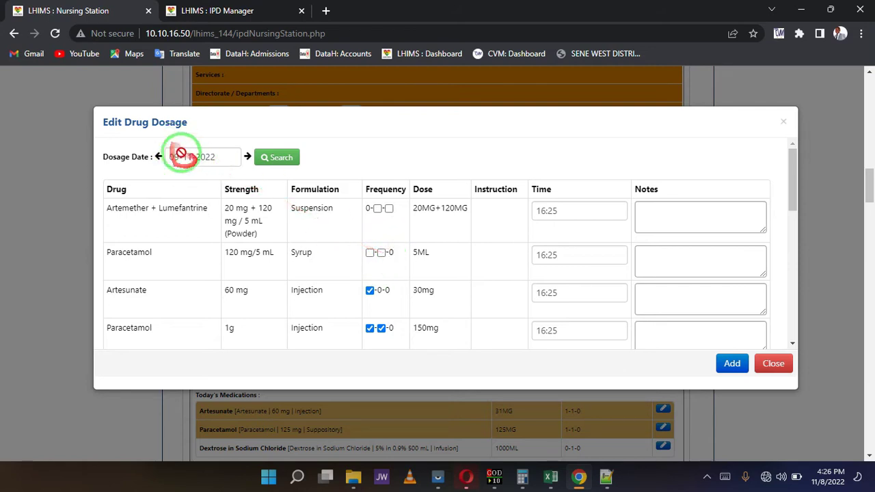
{"action": "left_click", "coordinate": [172, 160]}
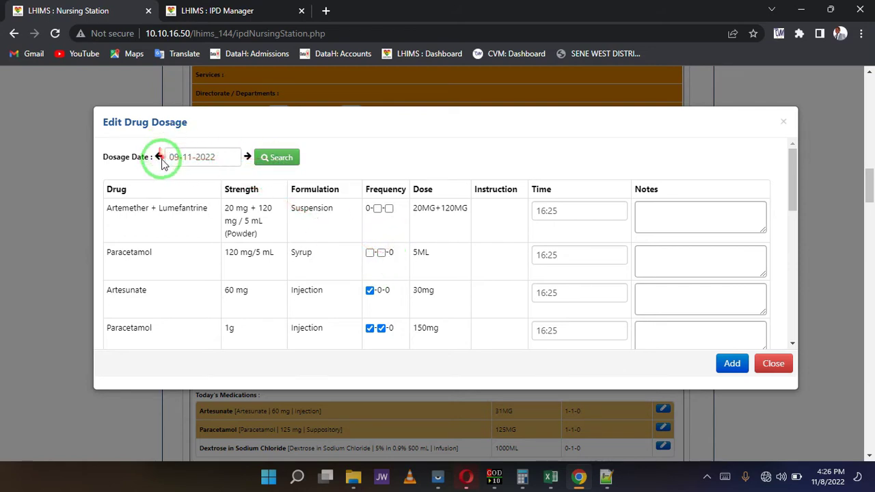
{"action": "left_click", "coordinate": [268, 158]}
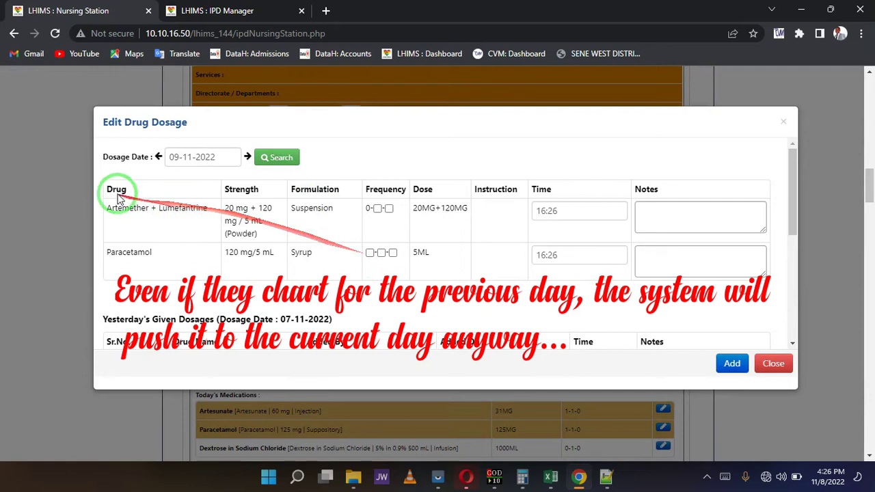
{"action": "left_click", "coordinate": [158, 157]}
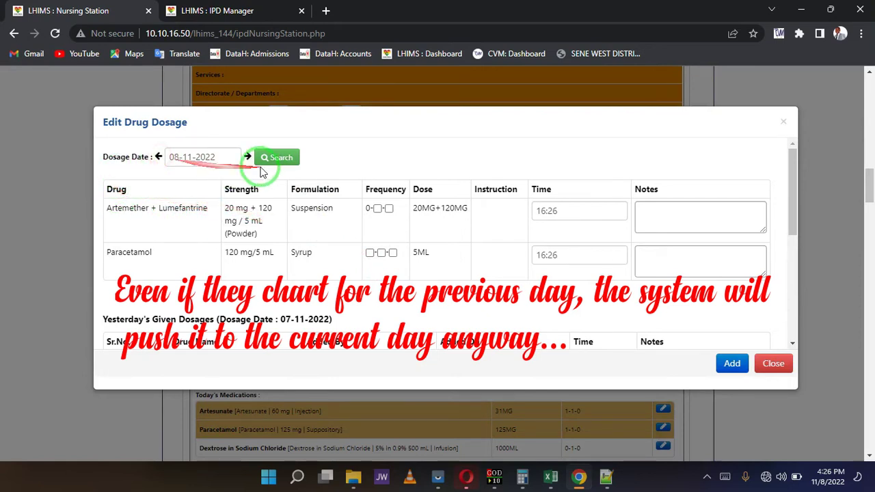
{"action": "left_click", "coordinate": [271, 161]}
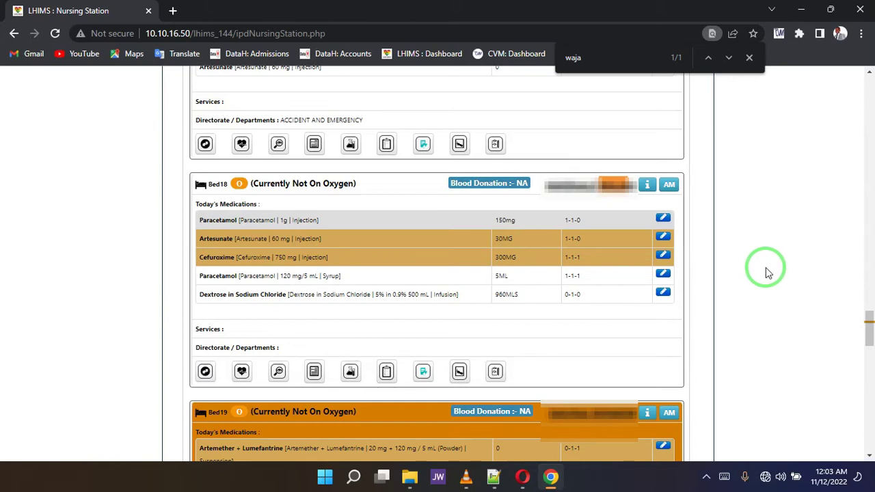
- Open the dosage editor for Bed18's Paracetamol injection and examine the listed drugs and frequency boxes for 12-11-2022
{"action": "left_click", "coordinate": [663, 221]}
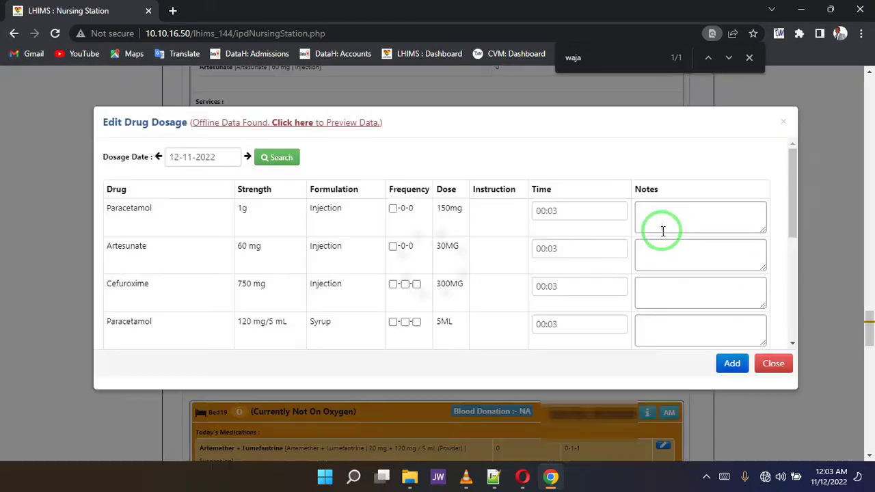
{"action": "scroll", "coordinate": [456, 212], "scroll_direction": "down", "scroll_amount": 2}
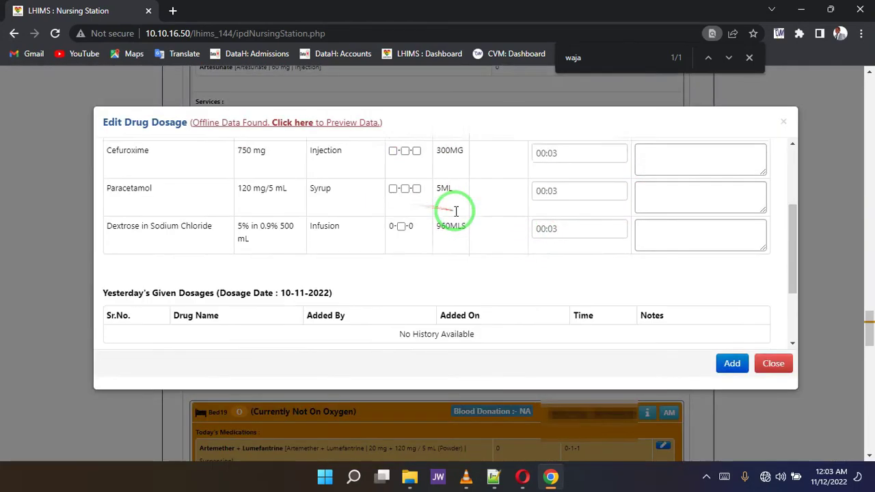
{"action": "scroll", "coordinate": [455, 207], "scroll_direction": "up", "scroll_amount": 3}
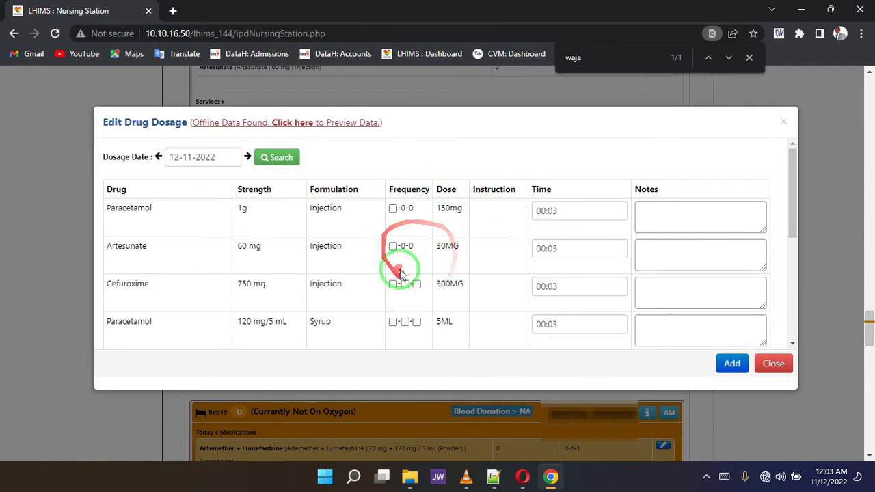
{"action": "left_click_drag", "start_coordinate": [164, 157], "coordinate": [229, 156]}
{"action": "left_click", "coordinate": [369, 147]}
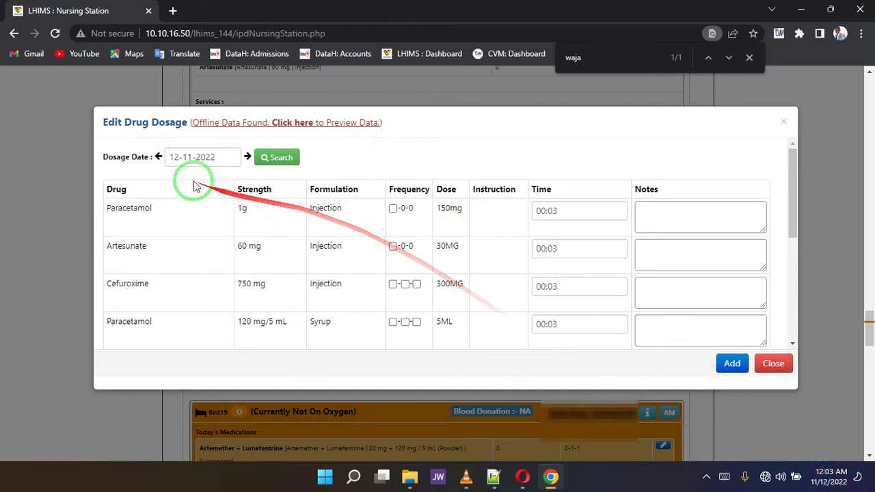
- Load the drug dosages for 11-11-2022 and tick the second frequency box of the Artesunate injection
{"action": "left_click", "coordinate": [158, 156]}
{"action": "left_click", "coordinate": [271, 158]}
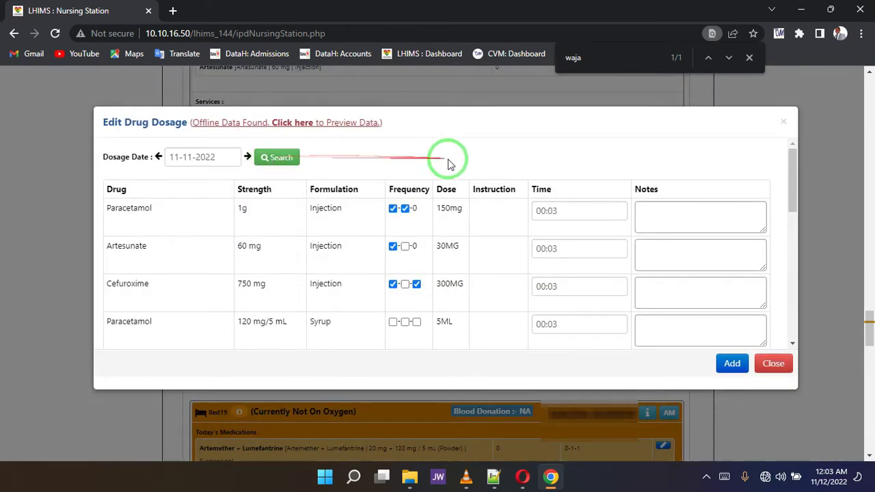
{"action": "left_click", "coordinate": [405, 246]}
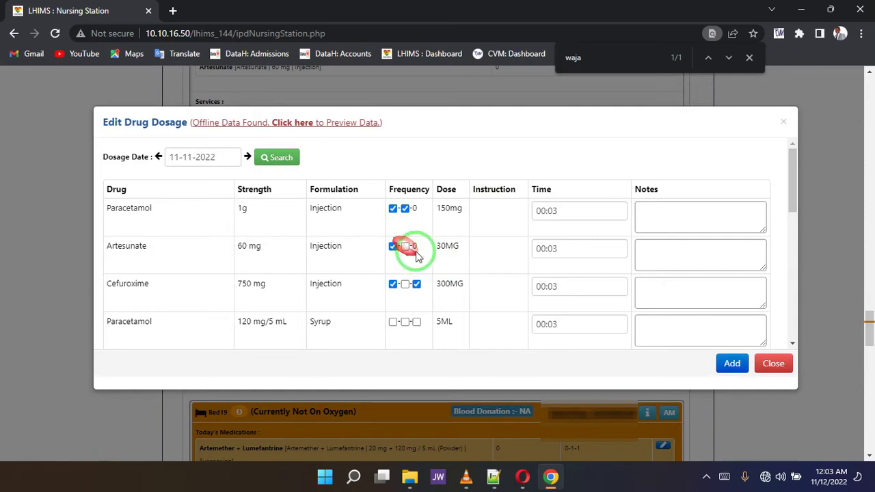
{"action": "left_click", "coordinate": [406, 247]}
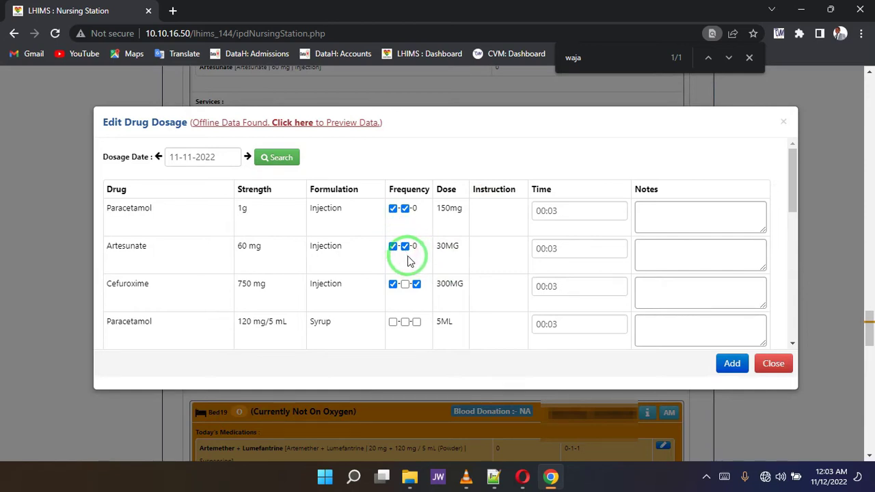
- Set the administration time of the Artesunate injection to 23:32
{"action": "left_click", "coordinate": [541, 249]}
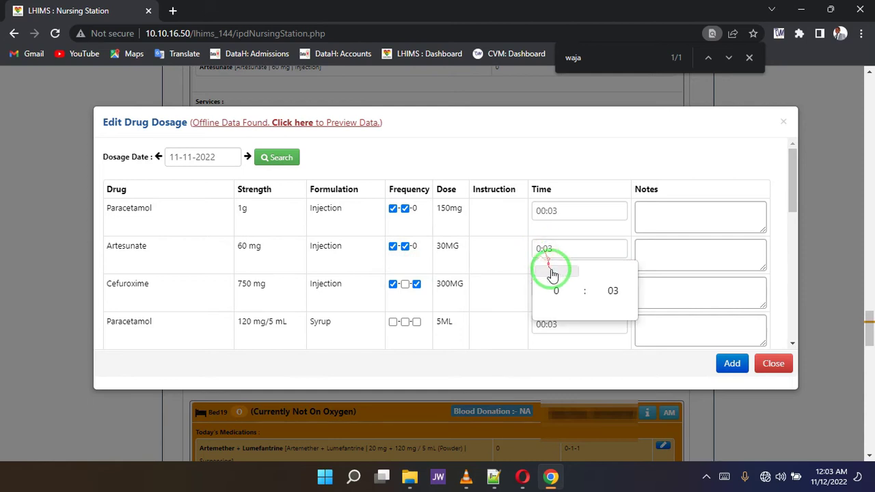
{"action": "left_click", "coordinate": [553, 272]}
{"action": "left_click", "coordinate": [556, 312]}
{"action": "left_click", "coordinate": [557, 312]}
{"action": "left_click", "coordinate": [561, 250]}
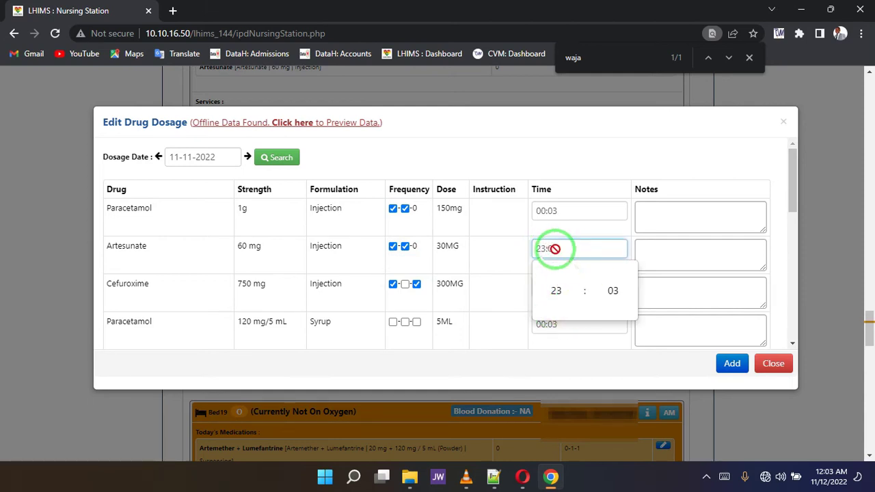
{"action": "left_click", "coordinate": [612, 311]}
{"action": "left_click", "coordinate": [606, 274]}
{"action": "left_click", "coordinate": [606, 274]}
{"action": "left_click", "coordinate": [606, 273]}
{"action": "left_click", "coordinate": [606, 274]}
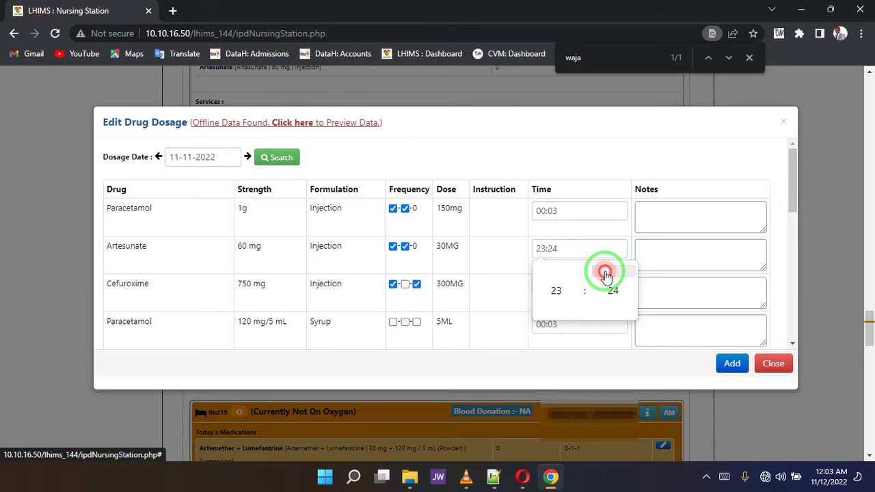
{"action": "left_click", "coordinate": [606, 273]}
{"action": "left_click", "coordinate": [606, 273]}
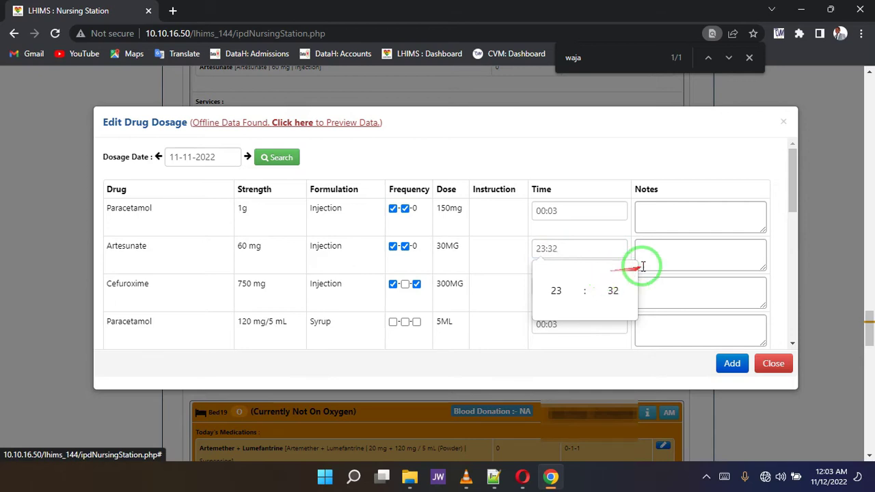
- Enter the Artesunate note "administered at 11pm on 11/11/2022." and add the dosage record
{"action": "left_click", "coordinate": [651, 258]}
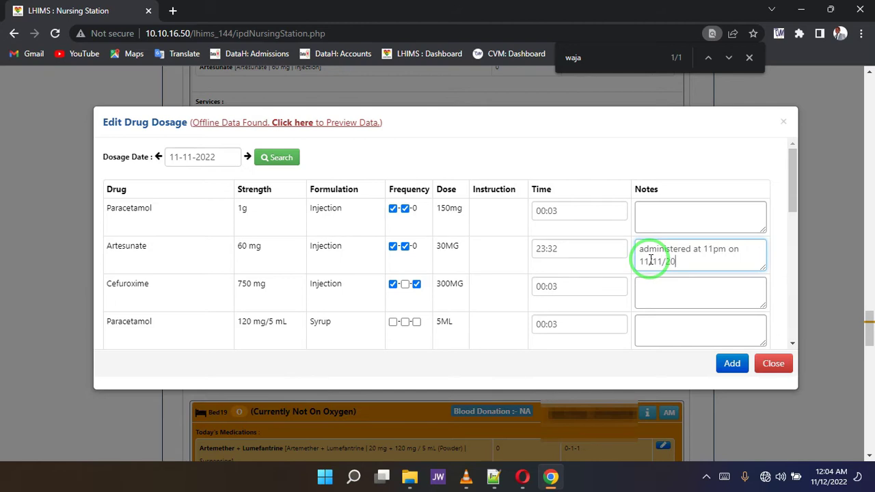
{"action": "type", "text": "."}
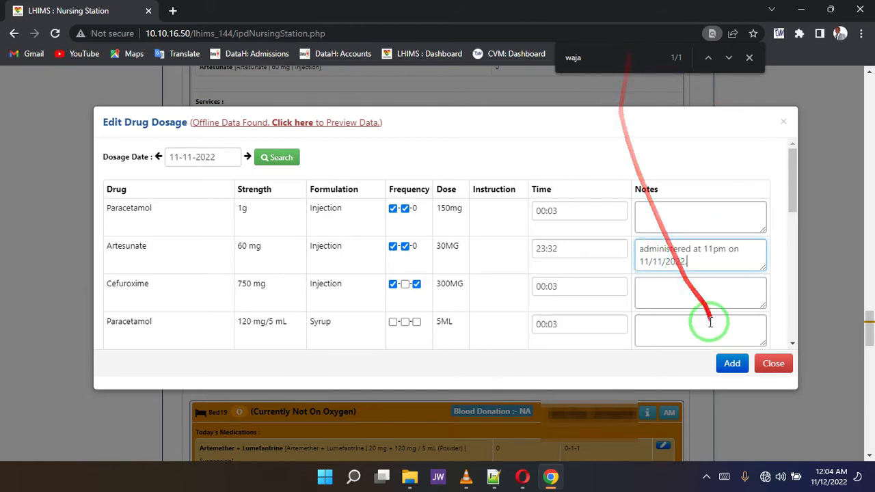
{"action": "left_click", "coordinate": [727, 363]}
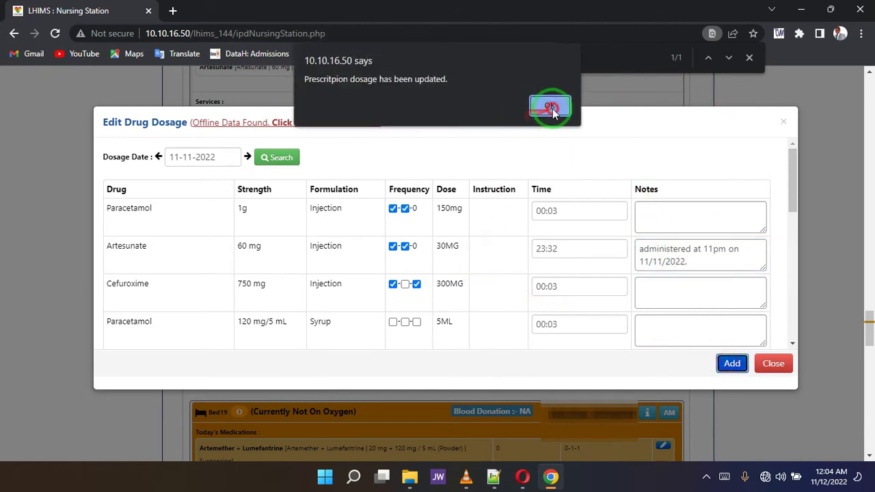
{"action": "left_click", "coordinate": [553, 107]}
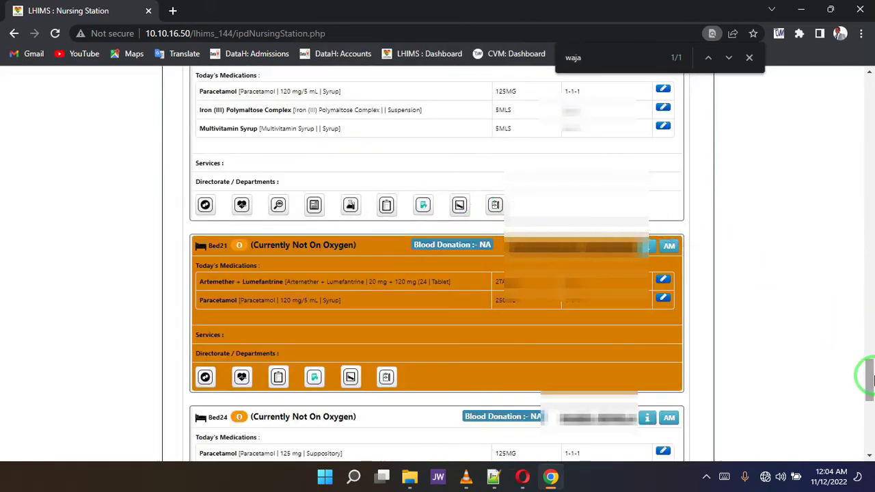
- Reopen the dosage editor from Bed18's Cefuroxime and inspect the Artesunate frequency boxes for 11-11-2022
{"action": "left_click", "coordinate": [709, 58]}
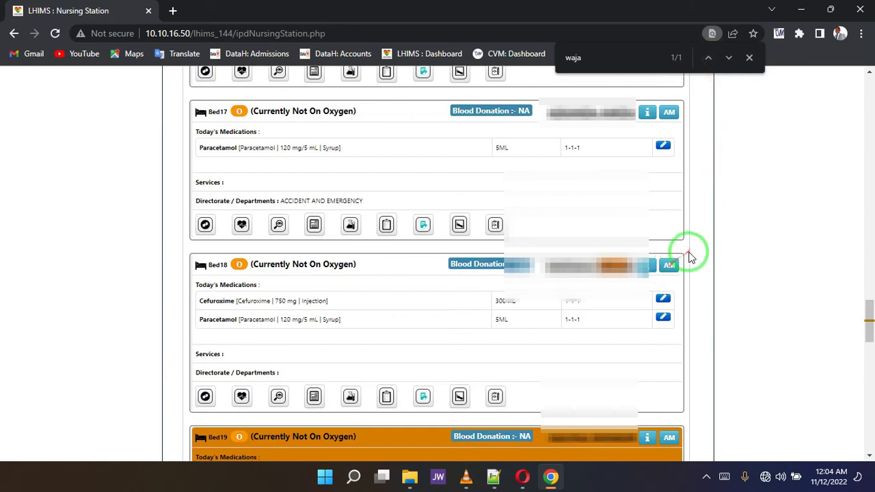
{"action": "left_click", "coordinate": [662, 300]}
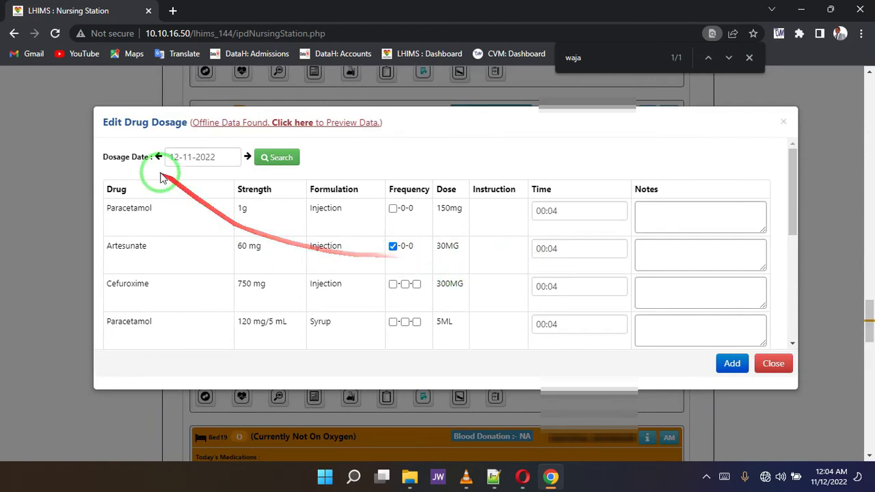
{"action": "left_click", "coordinate": [158, 157]}
{"action": "left_click", "coordinate": [279, 158]}
{"action": "left_click", "coordinate": [404, 246]}
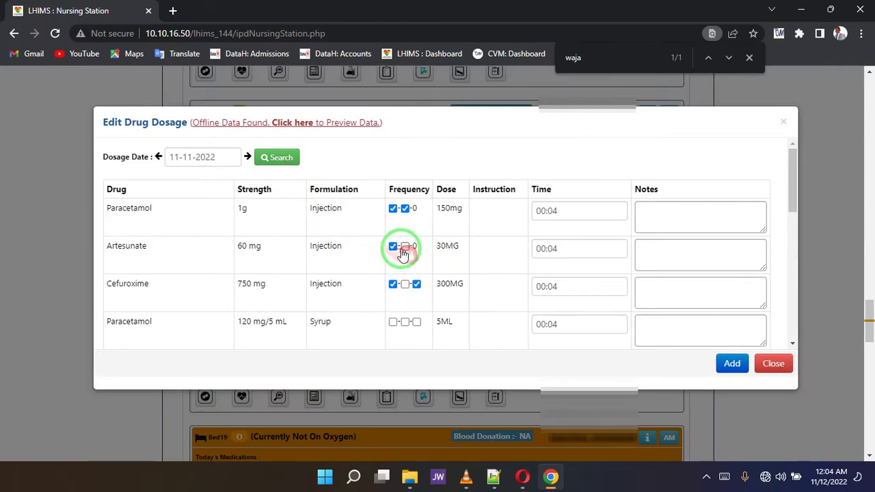
- Load the drug dosages for 12-11-2022 and inspect the Artesunate injection's frequency box
{"action": "left_click", "coordinate": [246, 156]}
{"action": "left_click", "coordinate": [267, 158]}
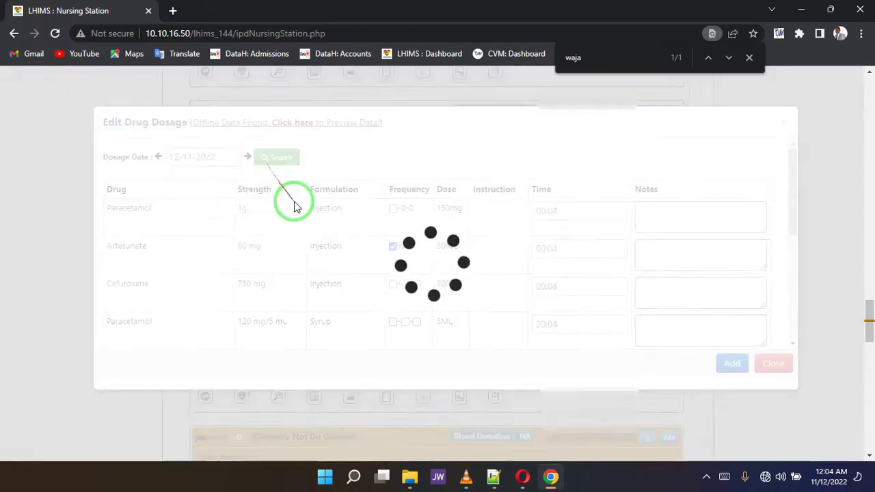
{"action": "left_click", "coordinate": [393, 247]}
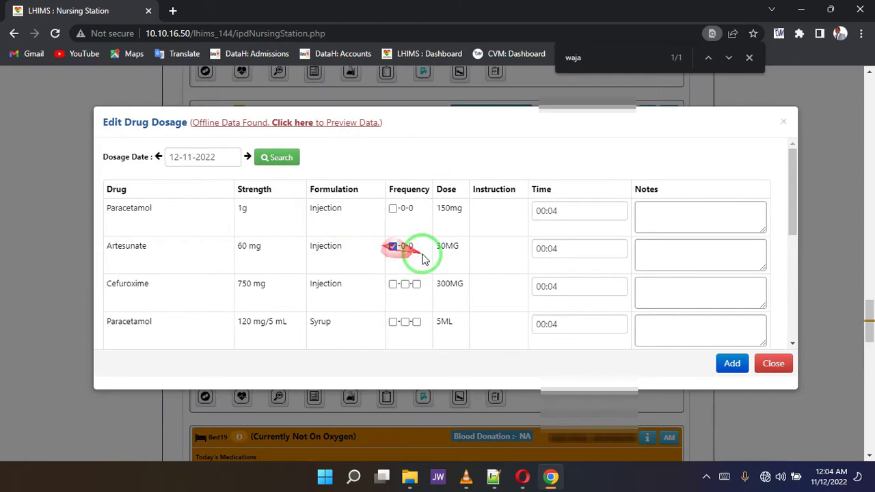
- Examine the time and notes of the Artesunate entry in the drug dosage history, and close the dosage editor
{"action": "left_click_drag", "start_coordinate": [791, 177], "coordinate": [787, 291]}
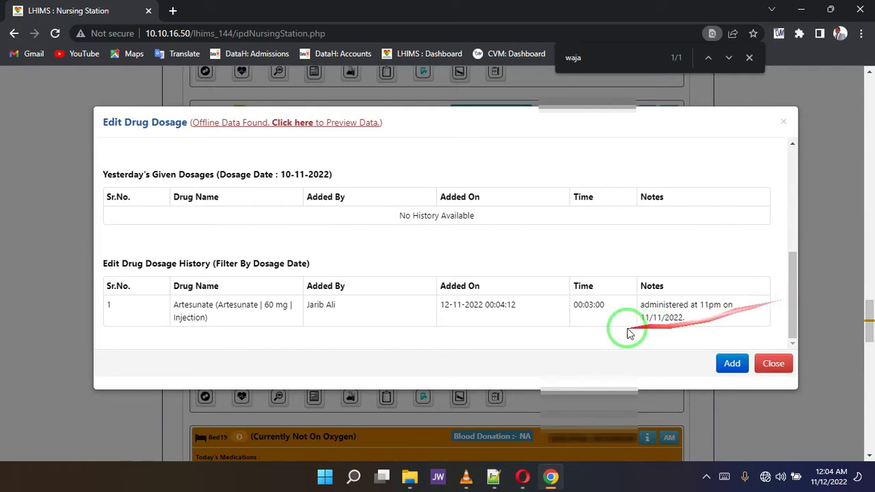
{"action": "left_click_drag", "start_coordinate": [573, 305], "coordinate": [606, 305]}
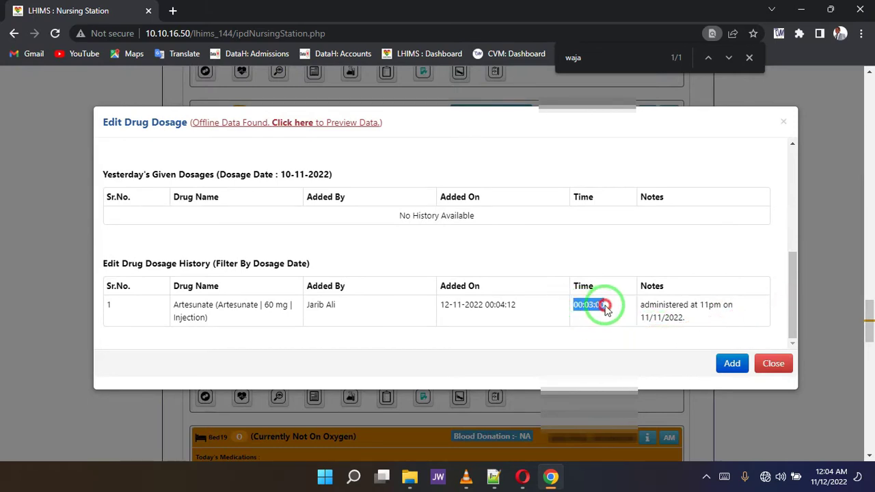
{"action": "left_click", "coordinate": [774, 369]}
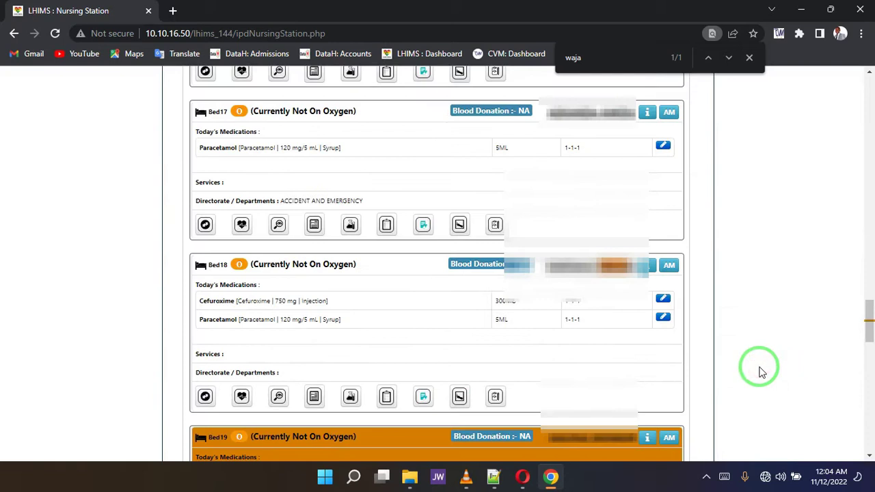
- Open the Bed18 patient's treatment sheet and examine the Paracetamol and Artesunate injection entries for 11-11-2022 and 12-11-2022
{"action": "left_click", "coordinate": [460, 395]}
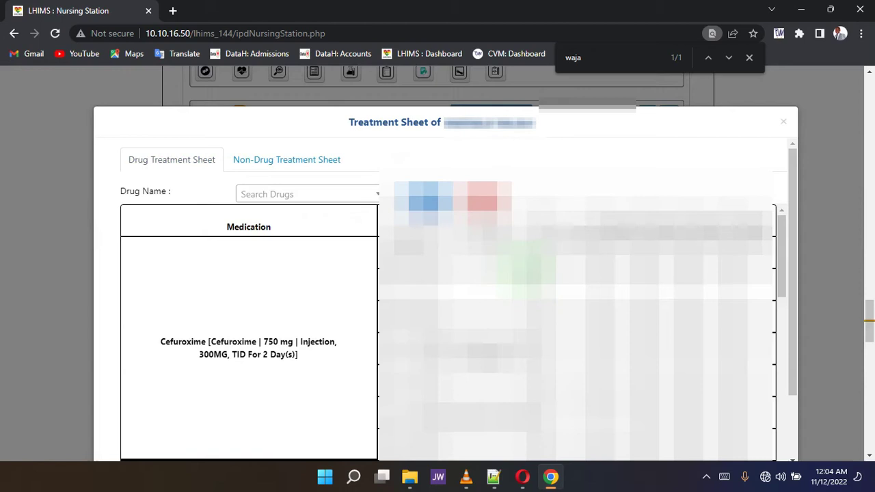
{"action": "left_click_drag", "start_coordinate": [782, 233], "coordinate": [790, 426]}
{"action": "scroll", "coordinate": [790, 425], "scroll_direction": "down", "scroll_amount": 3}
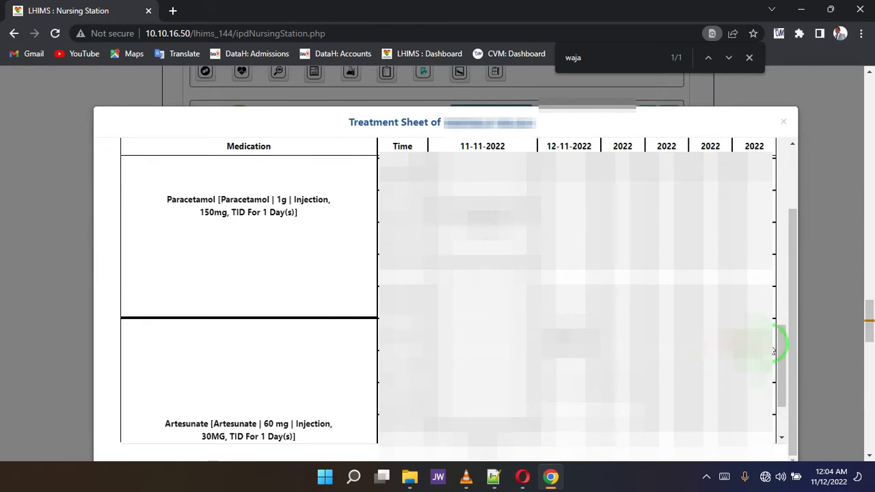
- Examine the Artesunate administration times charted under 11-11-2022 and 12-11-2022 in the treatment sheet, and close the sheet
{"action": "left_click_drag", "start_coordinate": [781, 351], "coordinate": [791, 379]}
{"action": "left_click", "coordinate": [471, 339]}
{"action": "left_click_drag", "start_coordinate": [470, 339], "coordinate": [513, 348]}
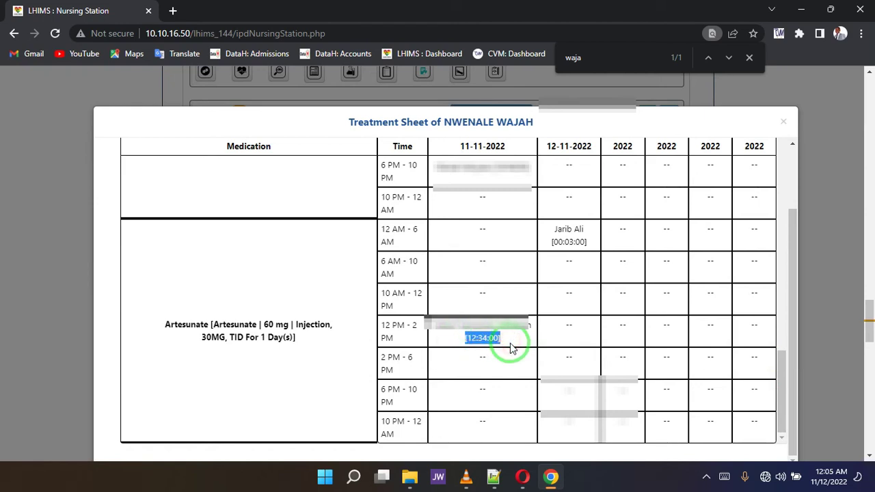
{"action": "left_click", "coordinate": [511, 347]}
{"action": "left_click_drag", "start_coordinate": [552, 242], "coordinate": [590, 249]}
{"action": "left_click", "coordinate": [569, 242]}
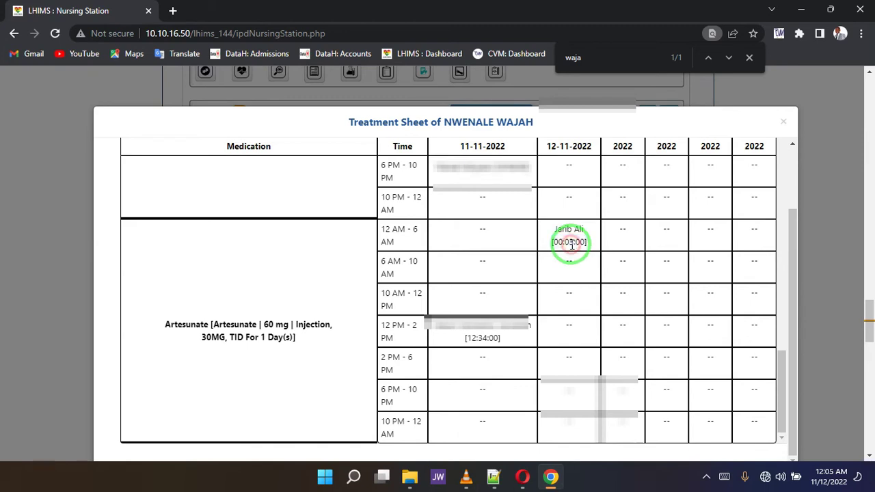
{"action": "left_click_drag", "start_coordinate": [781, 372], "coordinate": [764, 371]}
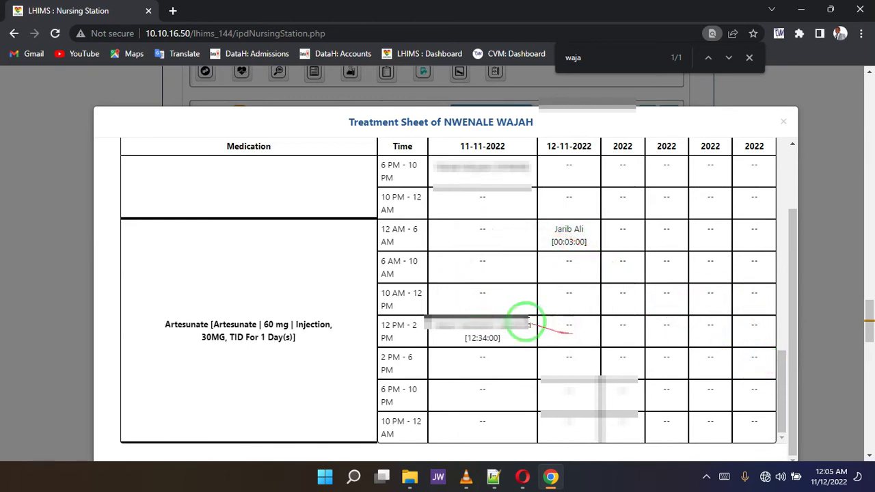
{"action": "left_click", "coordinate": [784, 123]}
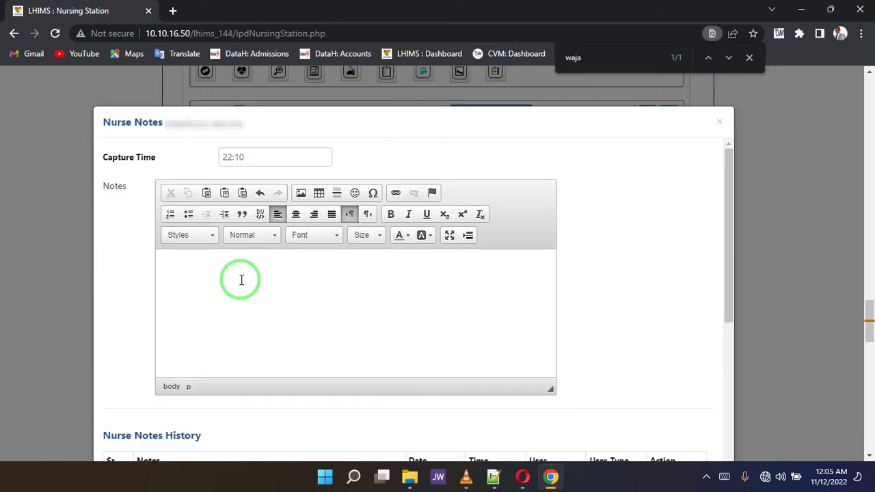
- Try to set the capture time of the Bed18 patient's nurse note to hour 23 with the minutes advanced past 29
{"action": "left_click", "coordinate": [234, 160]}
{"action": "left_click", "coordinate": [244, 181]}
{"action": "left_click", "coordinate": [238, 157]}
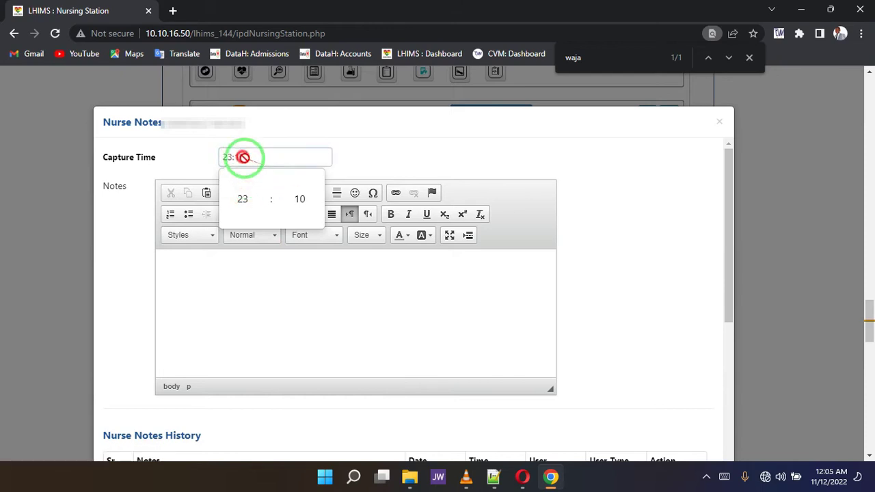
{"action": "left_click", "coordinate": [296, 185]}
{"action": "left_click", "coordinate": [296, 185]}
{"action": "left_click", "coordinate": [296, 185]}
{"action": "left_click", "coordinate": [296, 186]}
{"action": "left_click", "coordinate": [296, 185]}
{"action": "left_click", "coordinate": [295, 185]}
{"action": "left_click", "coordinate": [295, 185]}
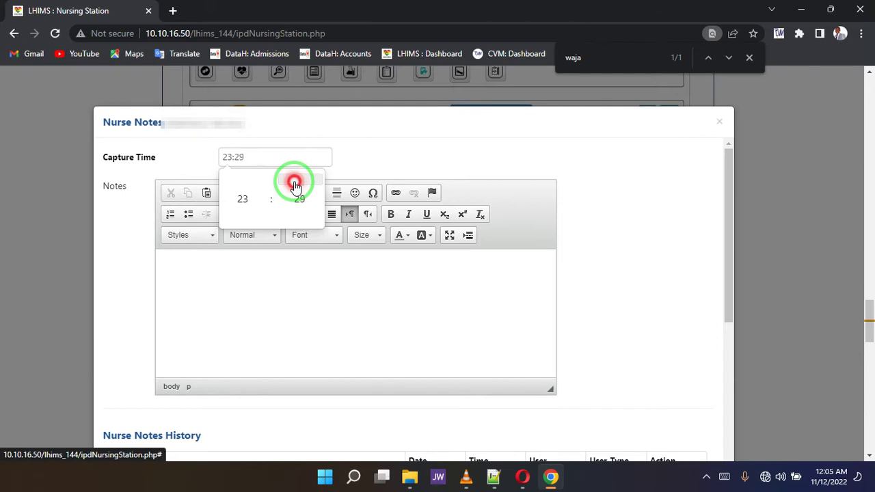
{"action": "left_click", "coordinate": [296, 186]}
{"action": "left_click", "coordinate": [296, 186]}
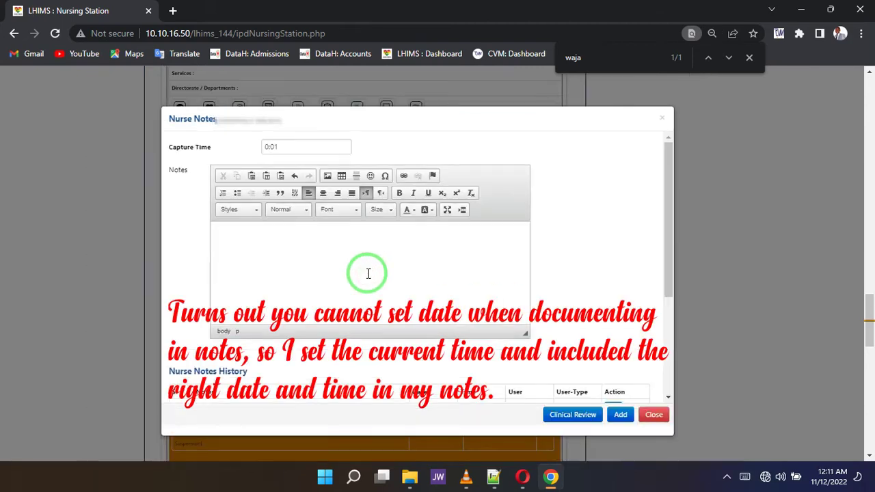
- Add the nurse note "Child has been served with 30mg of IV Artesunate at 23:32pm on 11/11/2022."
{"action": "type", "text": "Child has been served with 30mg of IV Paracetamol at 23:32pm on 11/11/2022"}
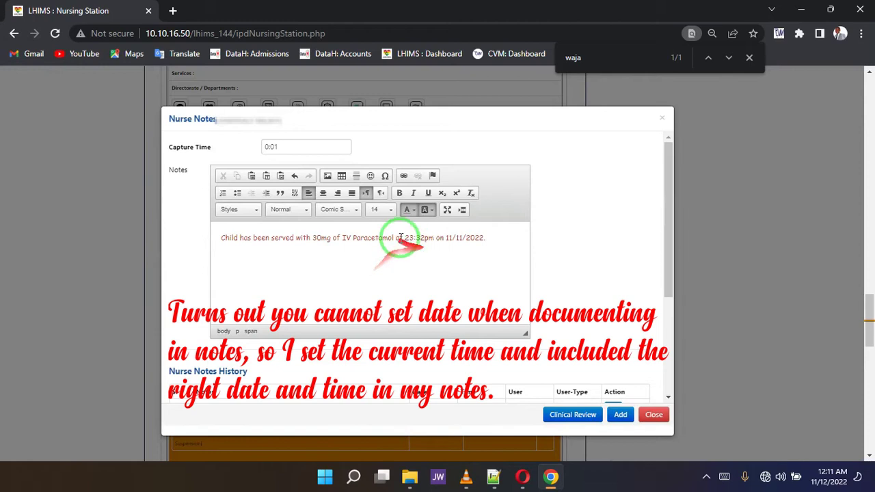
{"action": "double_click", "coordinate": [373, 237]}
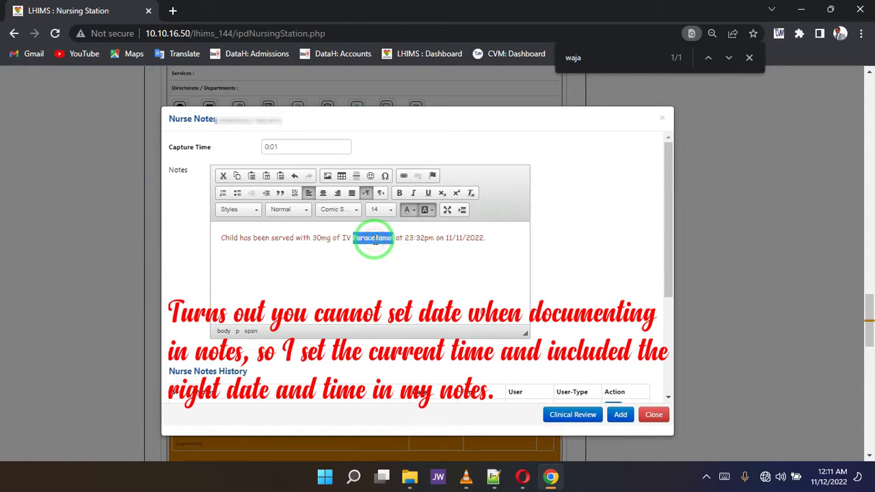
{"action": "type", "text": "Artes"}
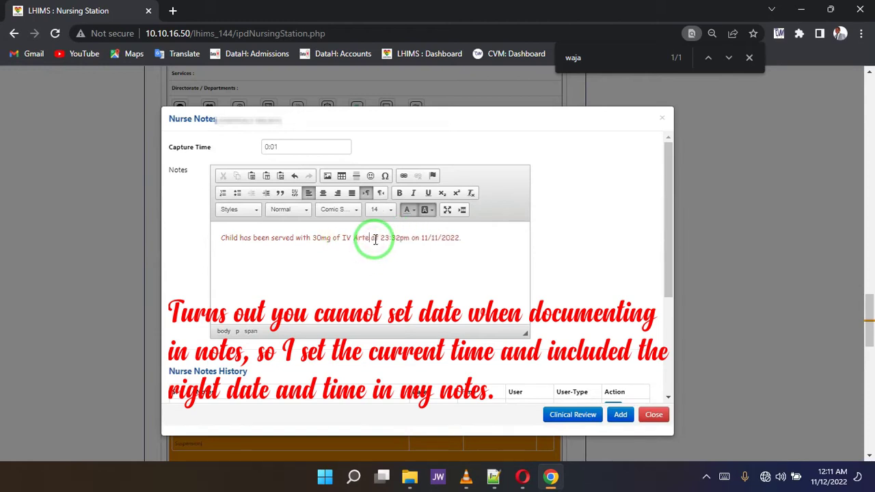
{"action": "type", "text": "unate"}
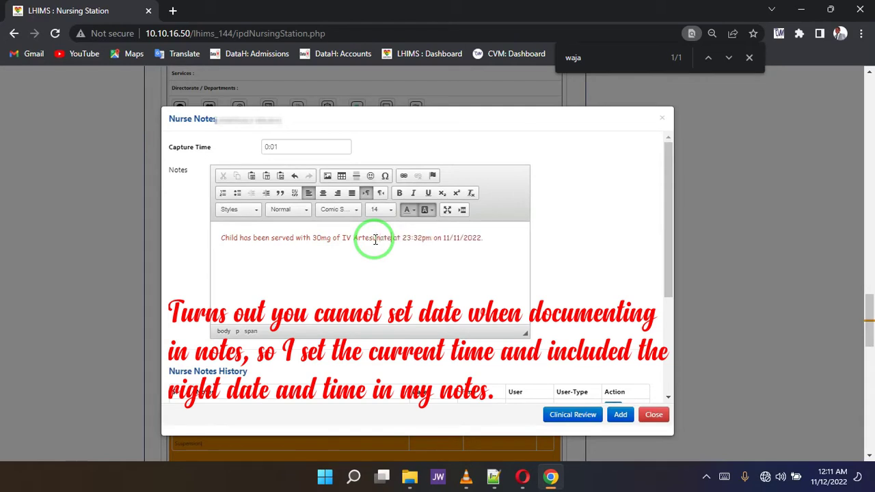
{"action": "left_click", "coordinate": [424, 233]}
{"action": "left_click", "coordinate": [481, 237]}
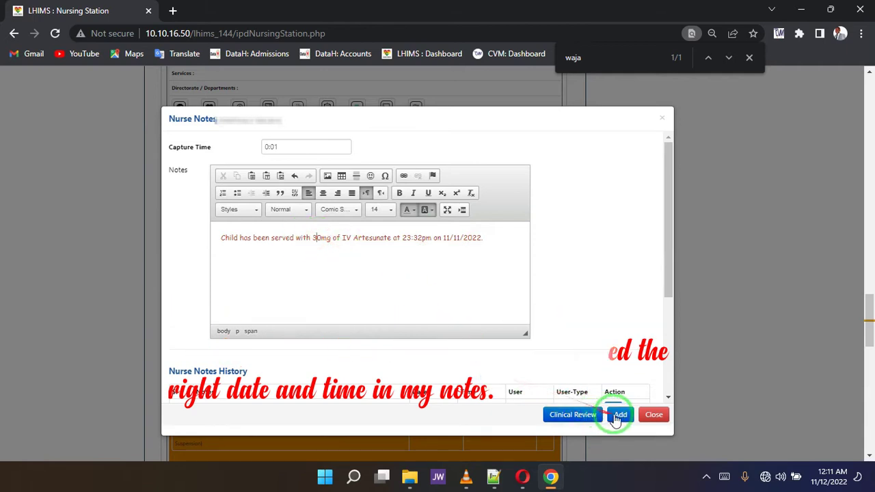
{"action": "left_click", "coordinate": [619, 416]}
{"action": "left_click", "coordinate": [551, 106]}
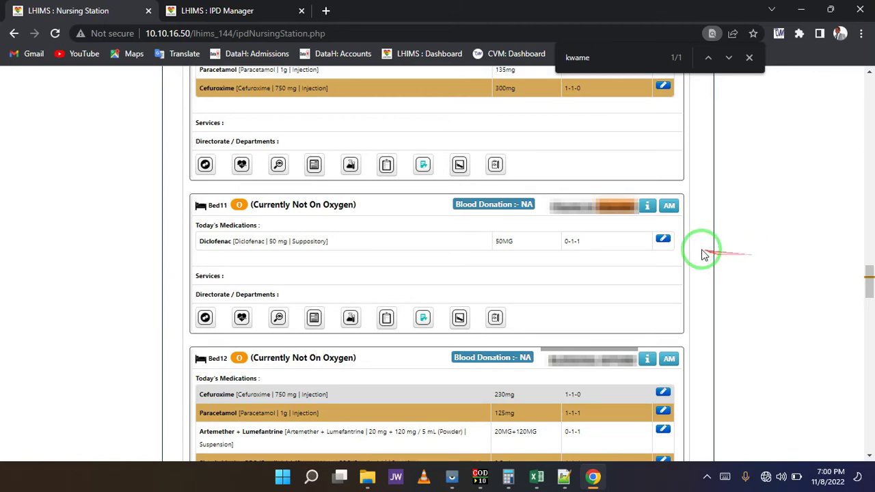
- Open the dosage editor from Bed11's Diclofenac and load the drug dosages for 07-11-2022
{"action": "left_click", "coordinate": [664, 240]}
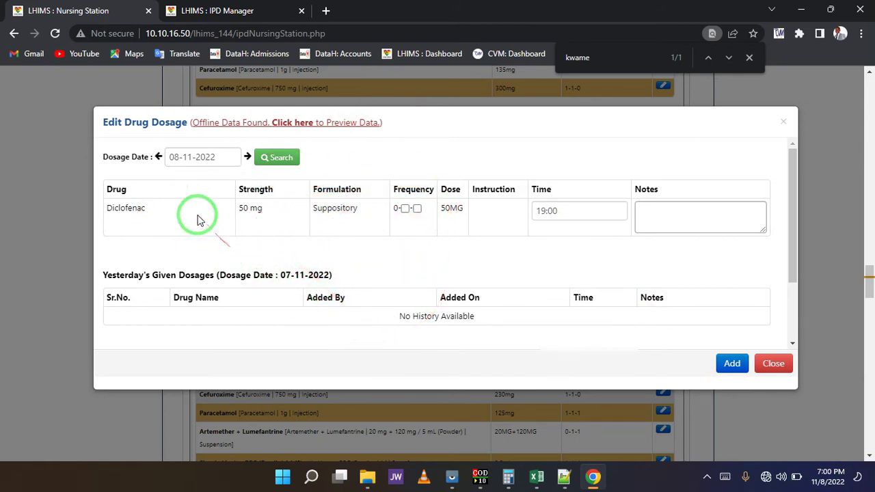
{"action": "left_click", "coordinate": [158, 156]}
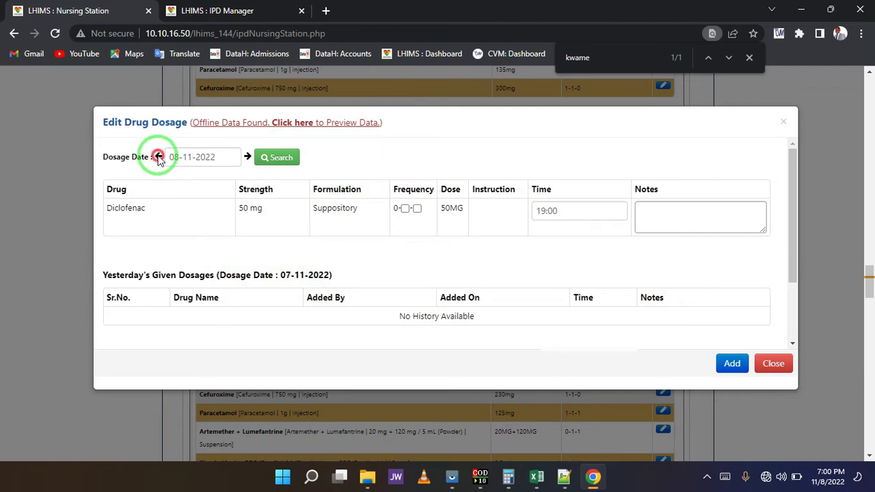
{"action": "left_click", "coordinate": [283, 161]}
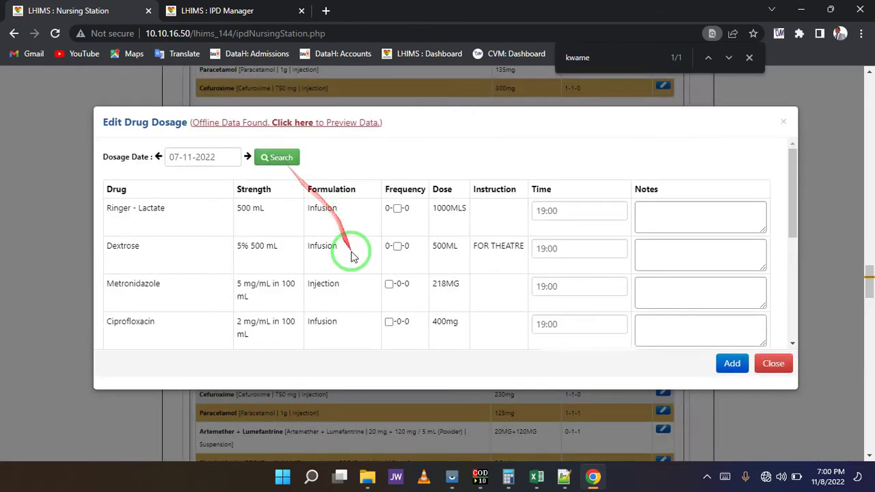
- Mark the Ringer - Lactate, Metronidazole and Ciprofloxacin doses for 07-11-2022 as given
{"action": "scroll", "coordinate": [362, 273], "scroll_direction": "down", "scroll_amount": 1}
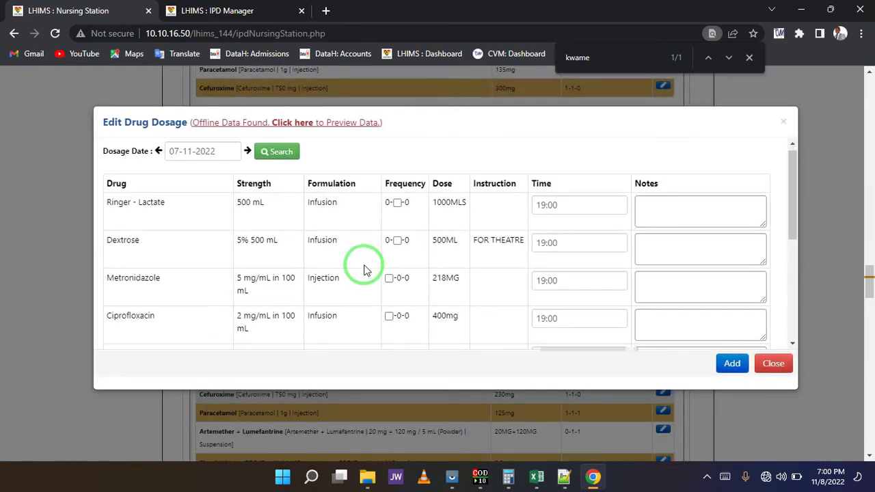
{"action": "left_click", "coordinate": [397, 204]}
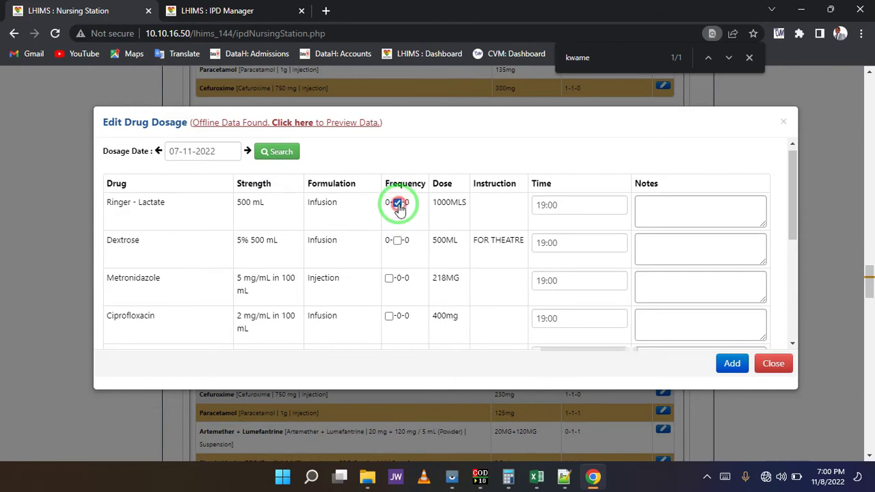
{"action": "left_click", "coordinate": [392, 284]}
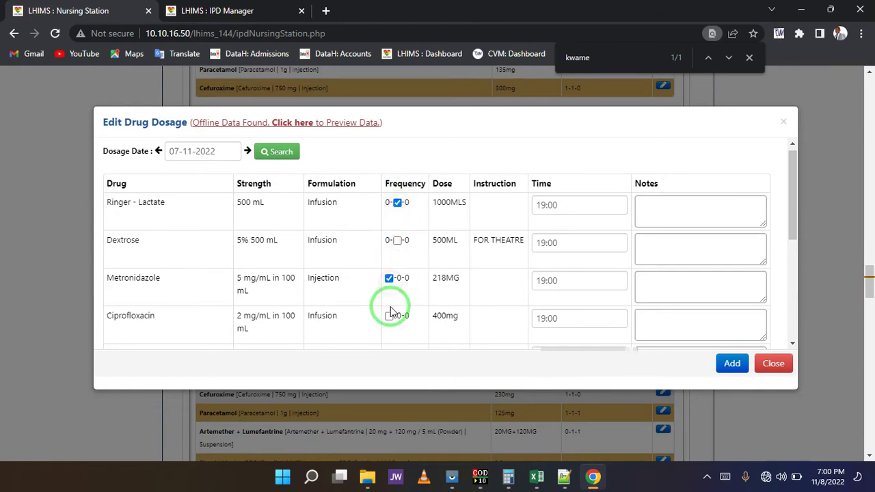
{"action": "left_click", "coordinate": [390, 318]}
- Enter "administered at 6pm" in the notes of Ciprofloxacin, Metronidazole and Ringer - Lactate, and add the dosages
{"action": "left_click", "coordinate": [685, 327]}
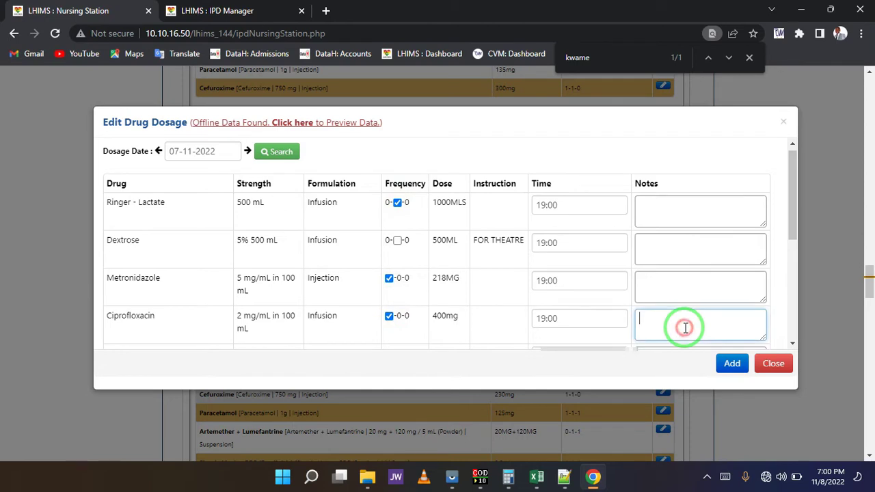
{"action": "type", "text": "administered at 6pm"}
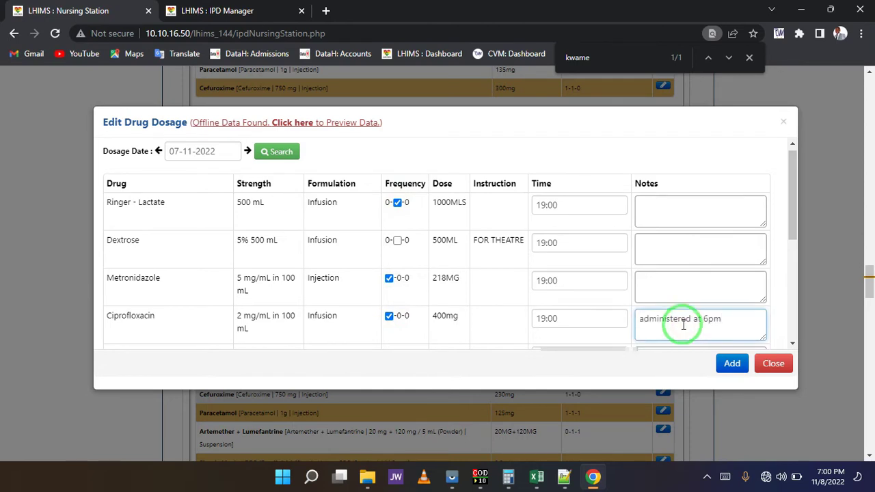
{"action": "left_click", "coordinate": [677, 294]}
{"action": "type", "text": "administered at 6pm"}
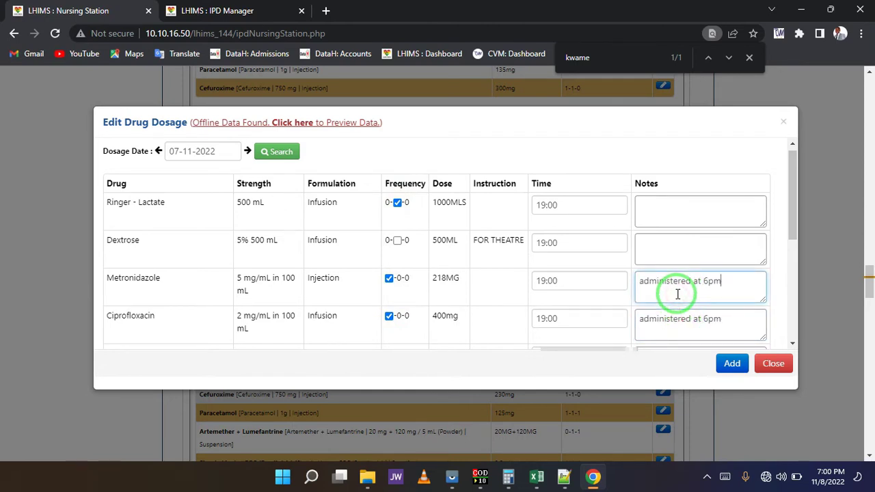
{"action": "left_click", "coordinate": [694, 216]}
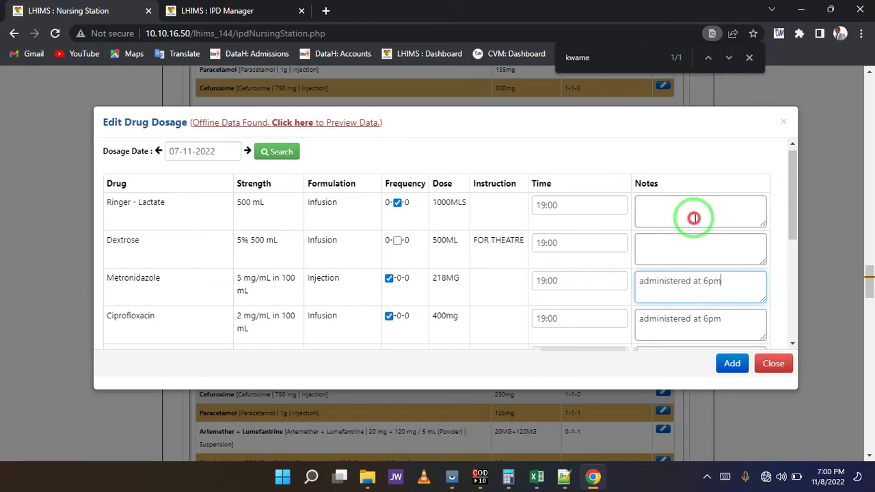
{"action": "type", "text": "administered at 6pm"}
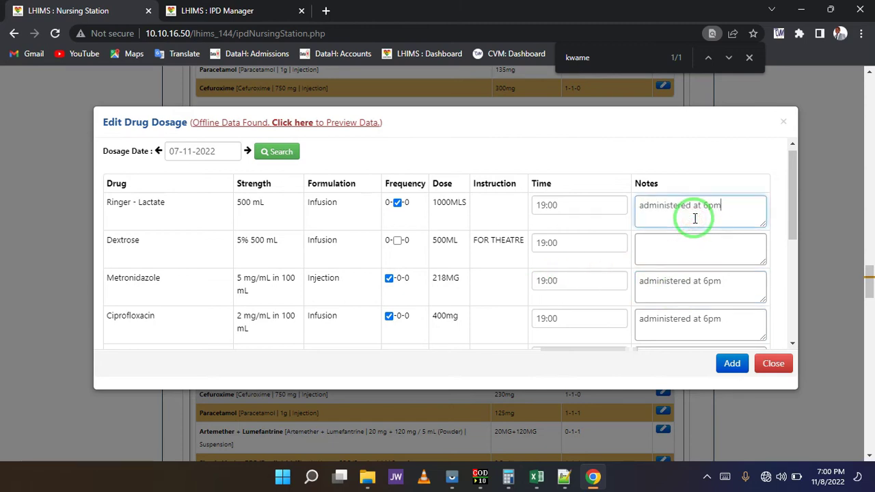
{"action": "scroll", "coordinate": [588, 308], "scroll_direction": "down", "scroll_amount": 2}
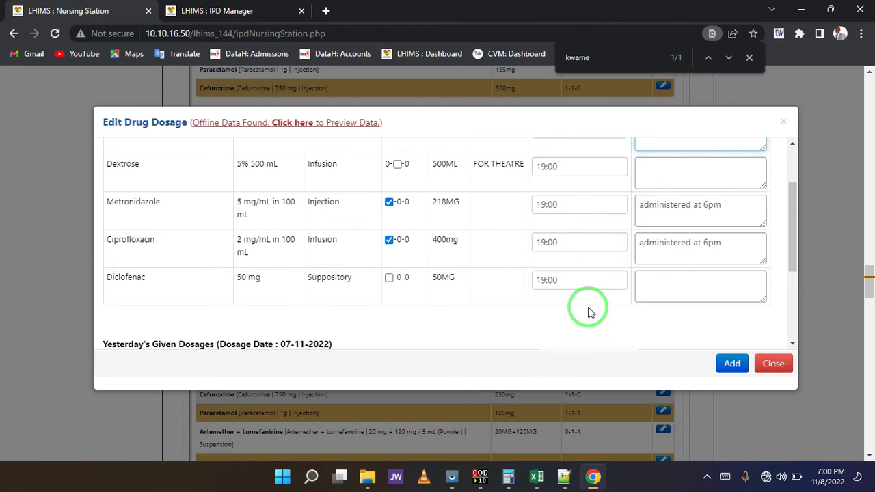
{"action": "scroll", "coordinate": [595, 311], "scroll_direction": "up", "scroll_amount": 2}
{"action": "left_click", "coordinate": [722, 363]}
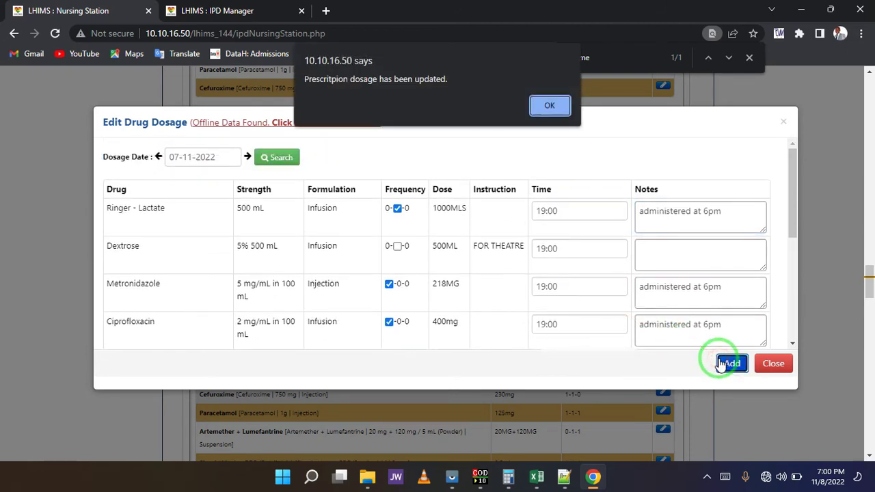
{"action": "left_click", "coordinate": [552, 104]}
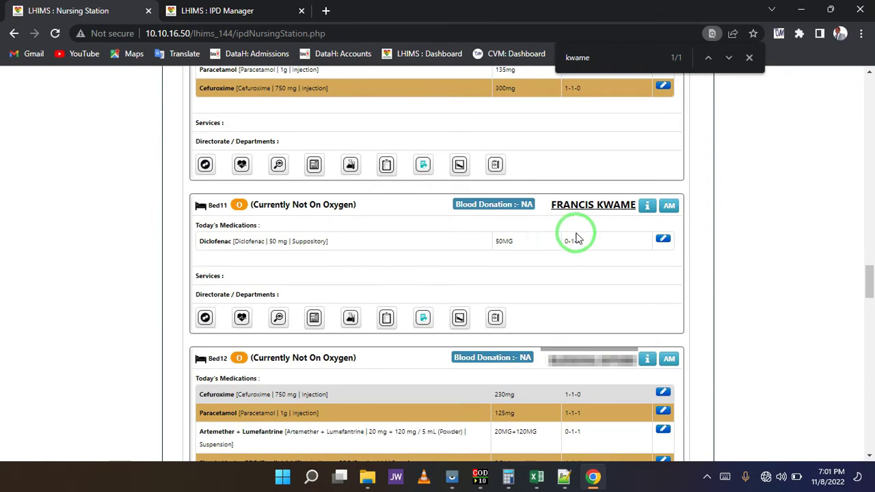
- Reopen the dosage editor from Bed11's Diclofenac, load 07-11-2022, and inspect its frequency boxes and dosage history
{"action": "left_click", "coordinate": [663, 240]}
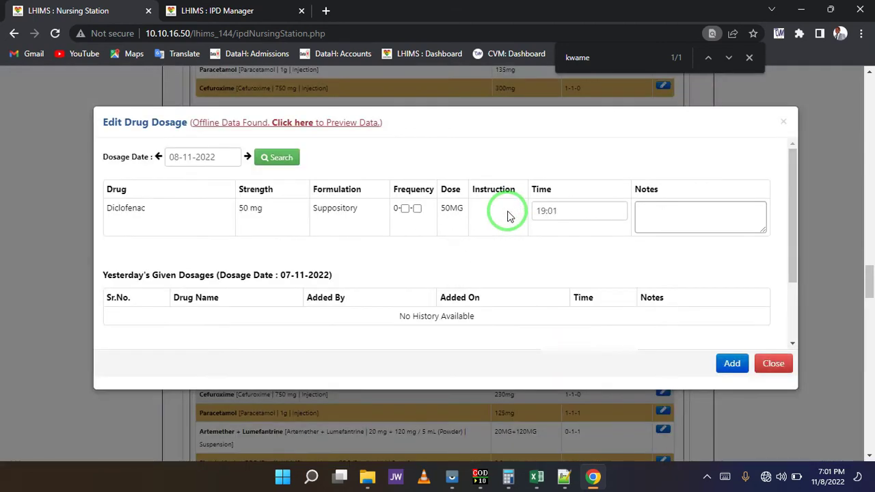
{"action": "left_click", "coordinate": [158, 156]}
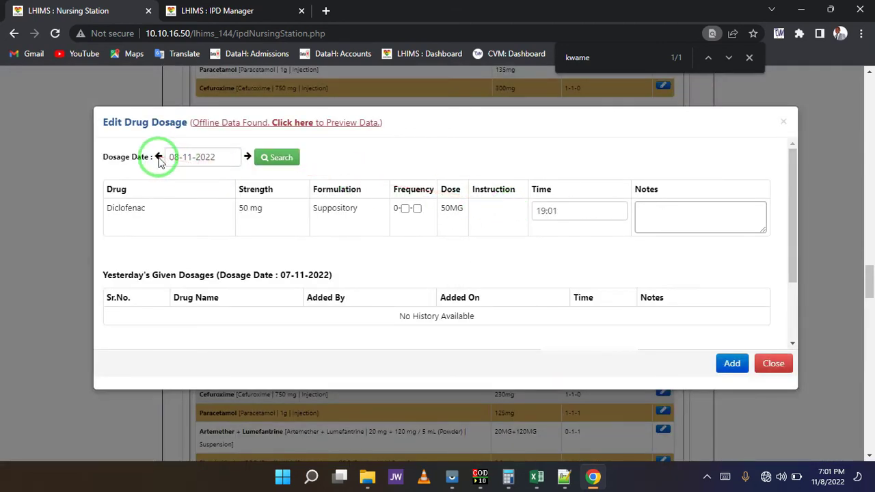
{"action": "left_click", "coordinate": [279, 159]}
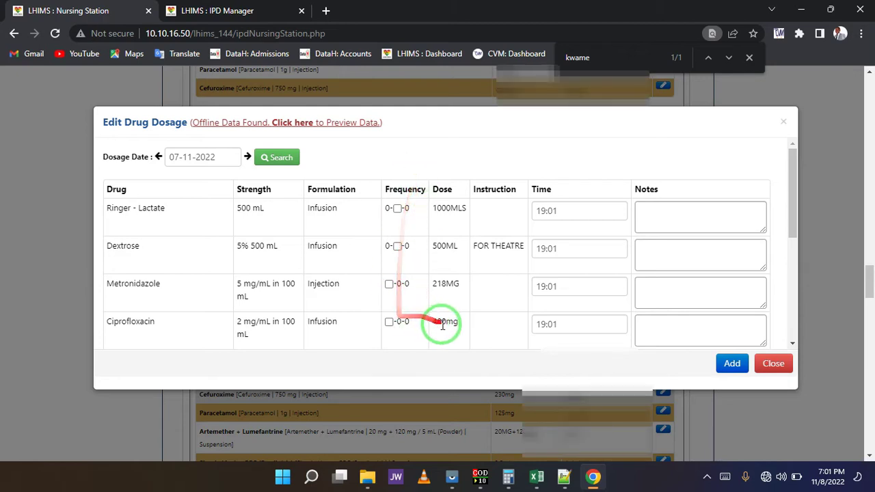
{"action": "scroll", "coordinate": [443, 326], "scroll_direction": "down", "scroll_amount": 5}
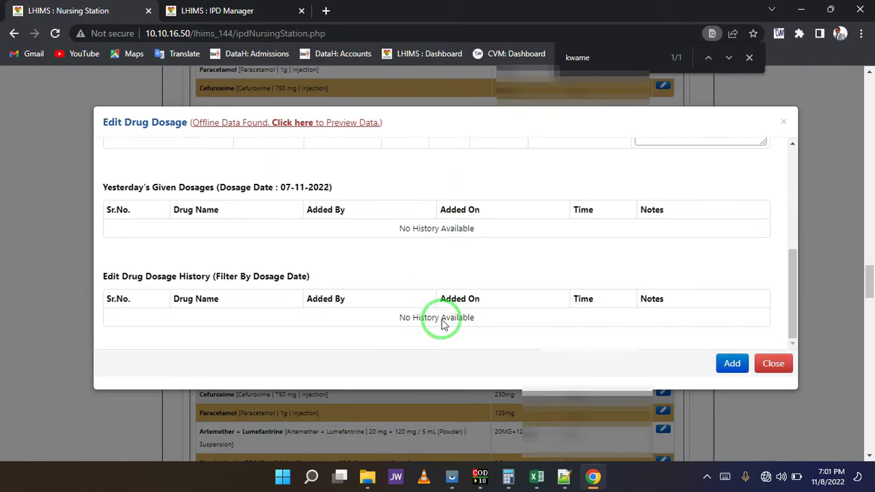
{"action": "scroll", "coordinate": [410, 288], "scroll_direction": "up", "scroll_amount": 5}
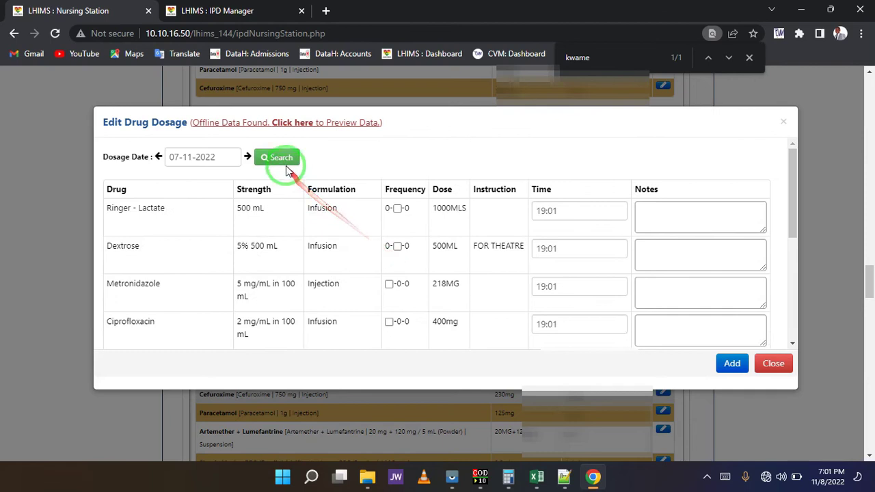
- Load the Bed11 drug dosages for 08-11-2022 and inspect the previous day's given dosages and the dosage history
{"action": "left_click", "coordinate": [277, 157]}
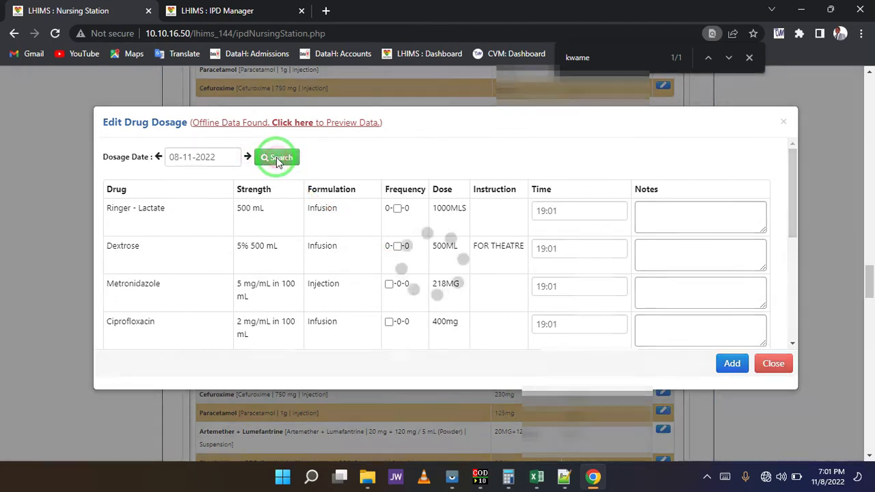
{"action": "scroll", "coordinate": [476, 251], "scroll_direction": "down", "scroll_amount": 3}
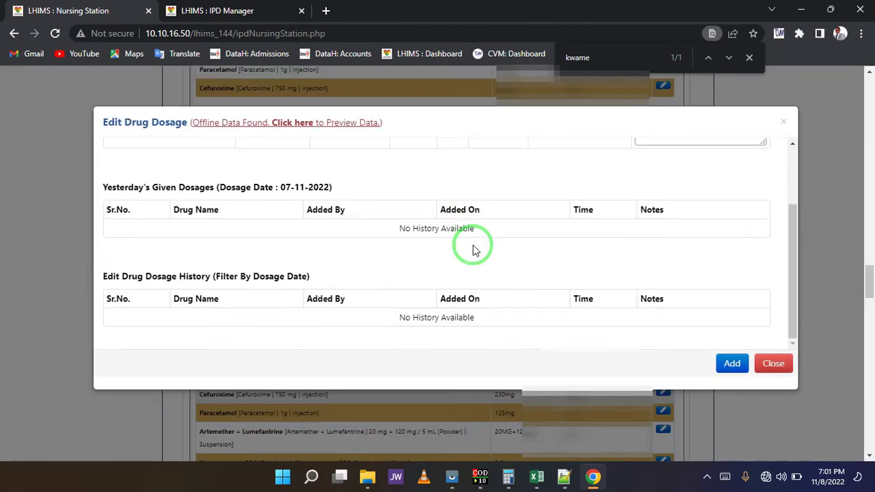
{"action": "scroll", "coordinate": [476, 252], "scroll_direction": "up", "scroll_amount": 4}
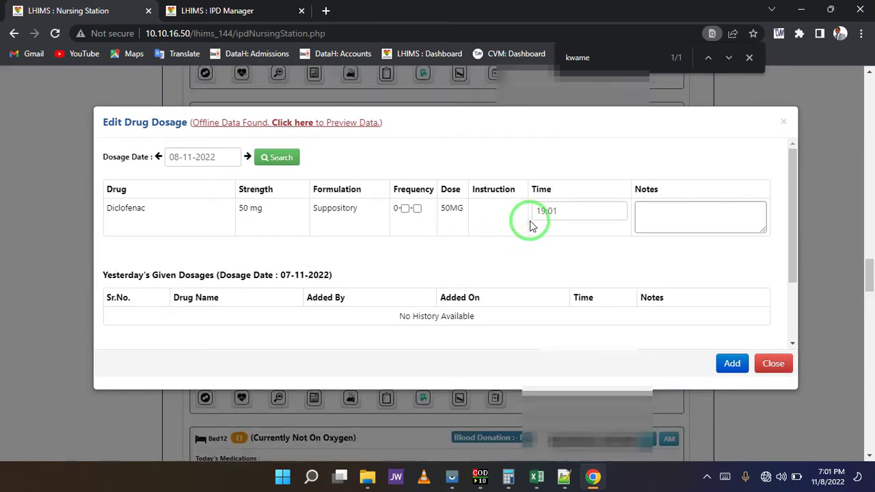
- Examine the lower history tables of Bed11's 08-11-2022 dosages and close the dosage editor
{"action": "scroll", "coordinate": [513, 255], "scroll_direction": "down", "scroll_amount": 3}
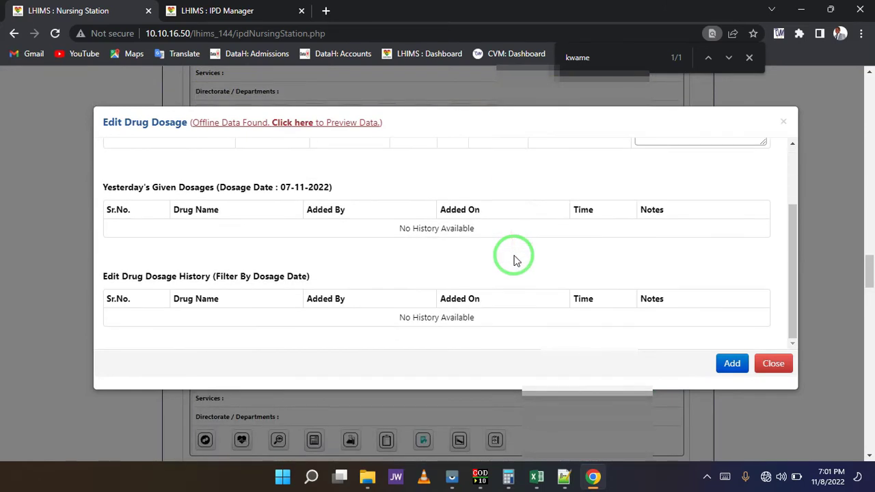
{"action": "left_click", "coordinate": [782, 124]}
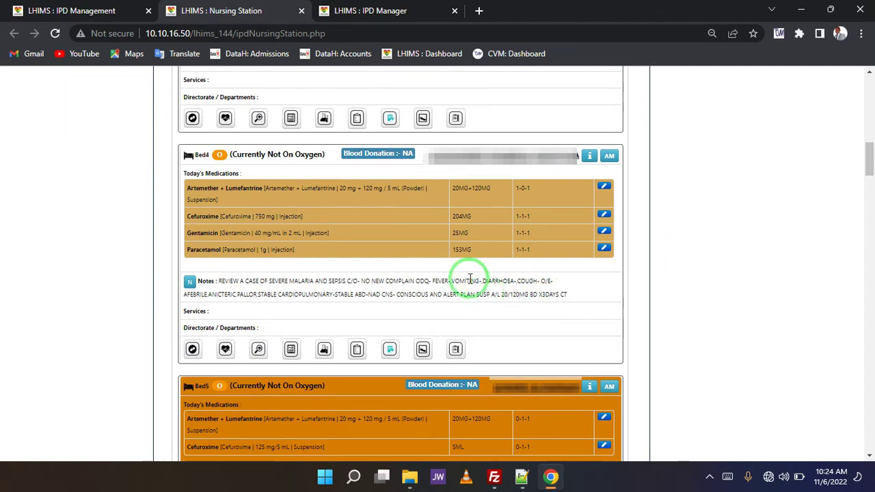
- Check the start date and time of the Artesunate prescription in IPD Manager, highlighting the time, and return to the Nursing Station
{"action": "left_click", "coordinate": [370, 13]}
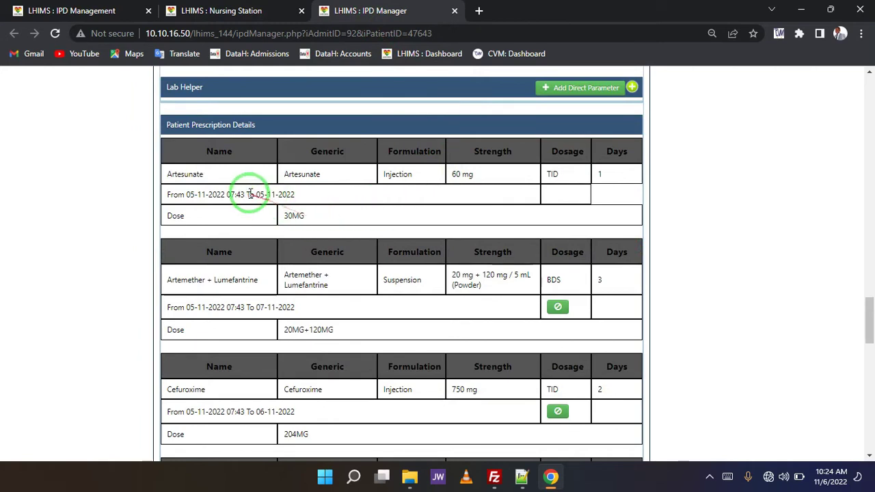
{"action": "left_click_drag", "start_coordinate": [244, 194], "coordinate": [228, 194]}
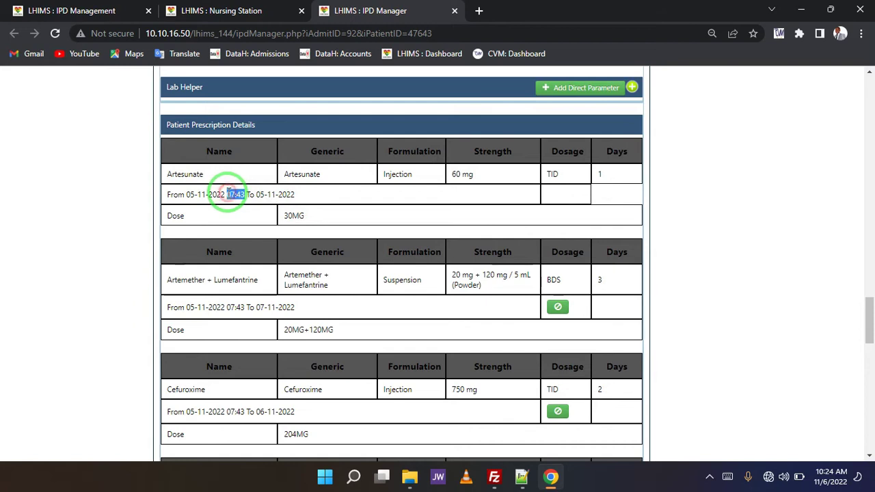
{"action": "left_click", "coordinate": [301, 188]}
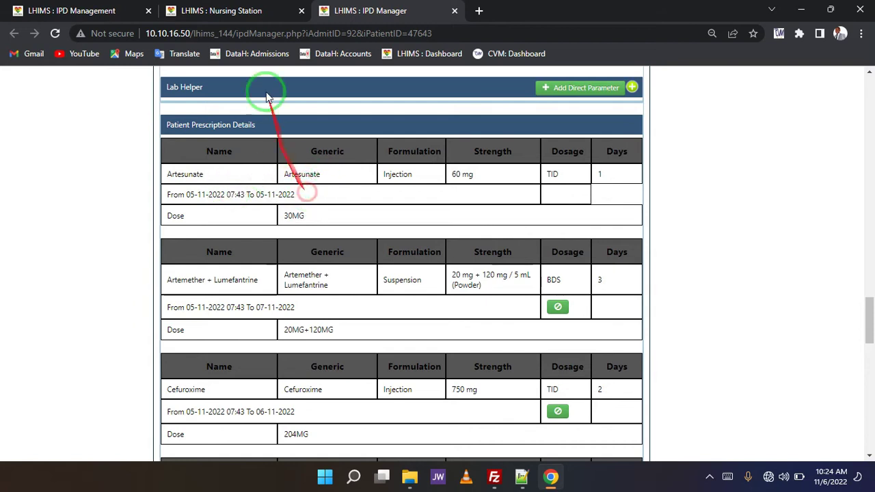
{"action": "left_click", "coordinate": [233, 11]}
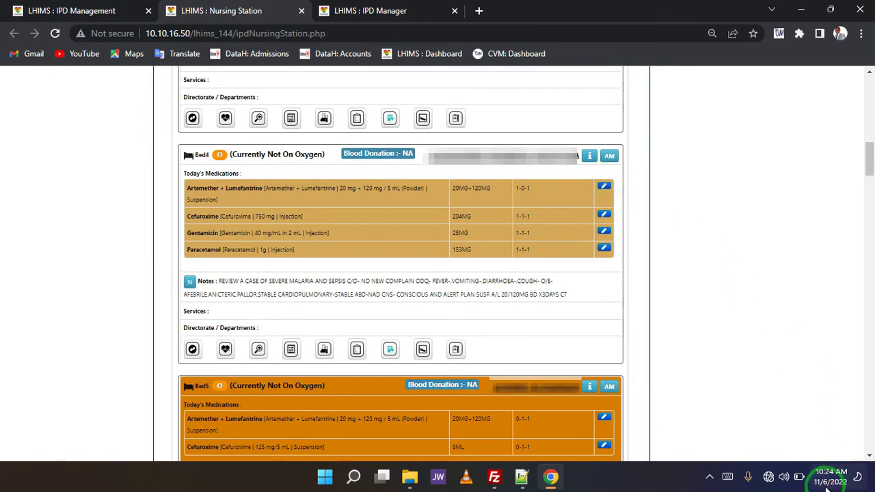
- Open the dosage editor from Bed4's Artemether + Lumefantrine and check the 06-11-2022 drugs against the IPD Manager prescription details
{"action": "left_click", "coordinate": [603, 189]}
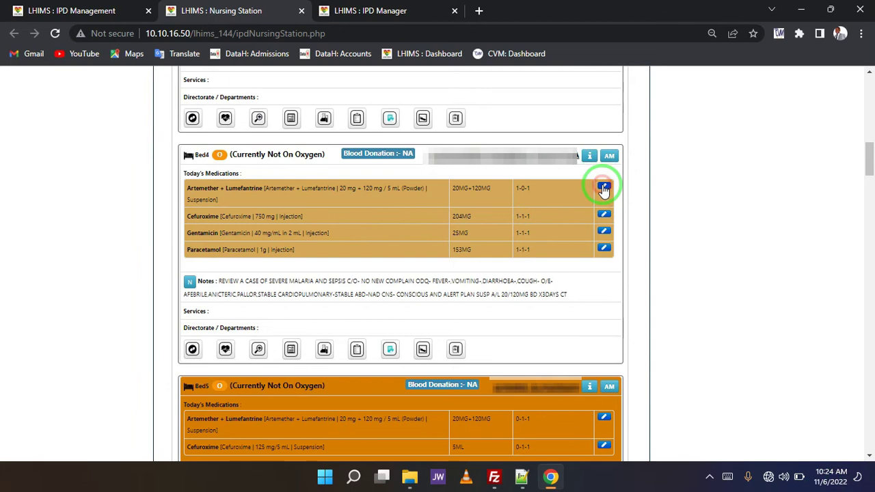
{"action": "scroll", "coordinate": [269, 192], "scroll_direction": "up", "scroll_amount": 10}
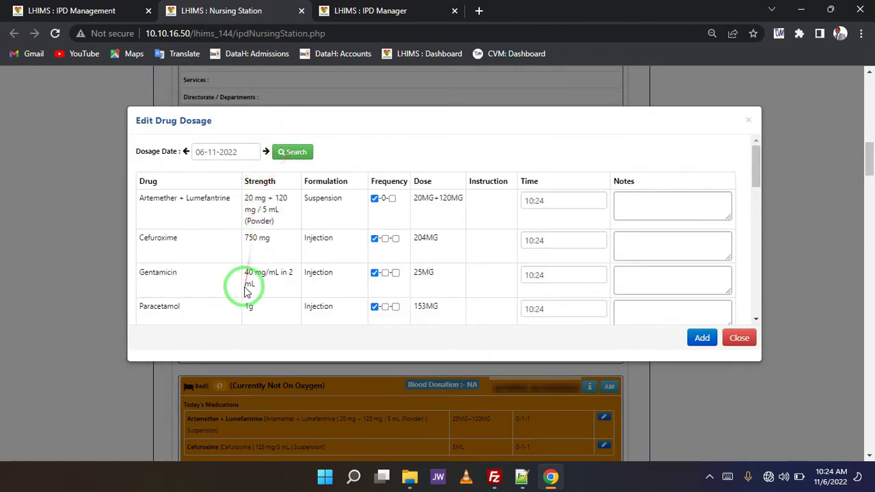
{"action": "scroll", "coordinate": [244, 289], "scroll_direction": "down", "scroll_amount": 2}
{"action": "scroll", "coordinate": [244, 290], "scroll_direction": "up", "scroll_amount": 1}
{"action": "left_click", "coordinate": [363, 12]}
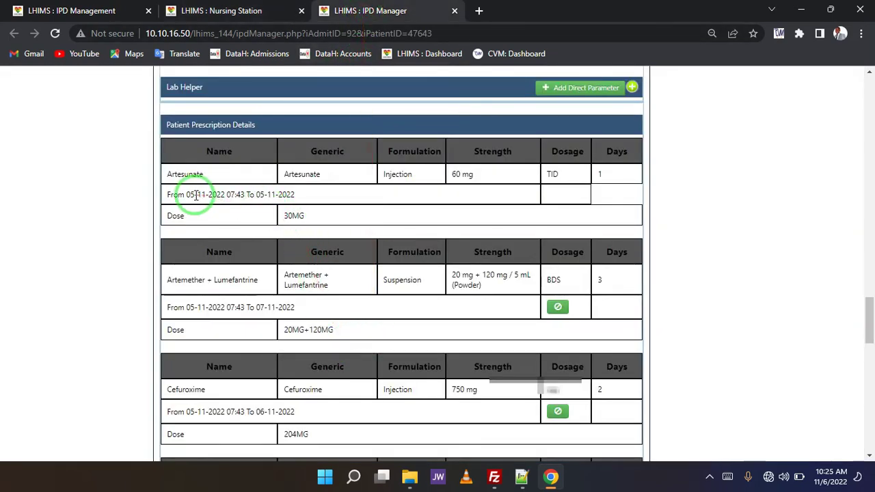
{"action": "left_click", "coordinate": [242, 23]}
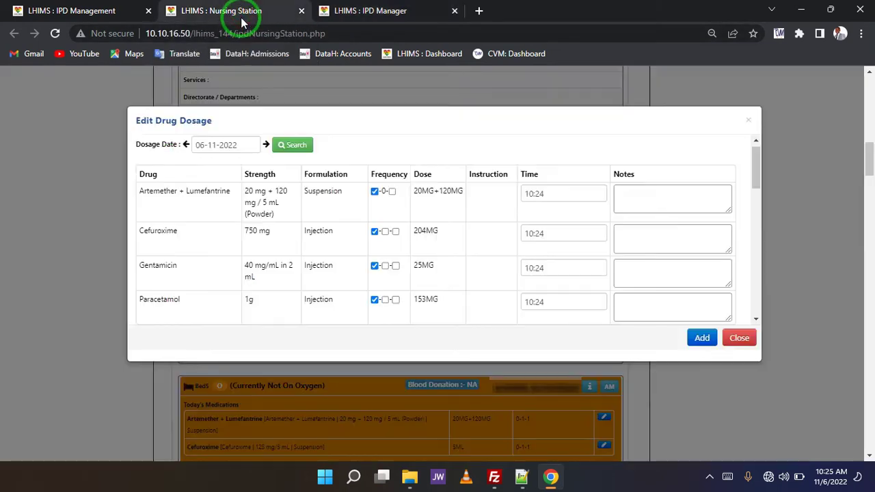
- Load Bed4's drug dosages for 05-11-2022 and examine the Artesunate frequency boxes
{"action": "left_click", "coordinate": [186, 147]}
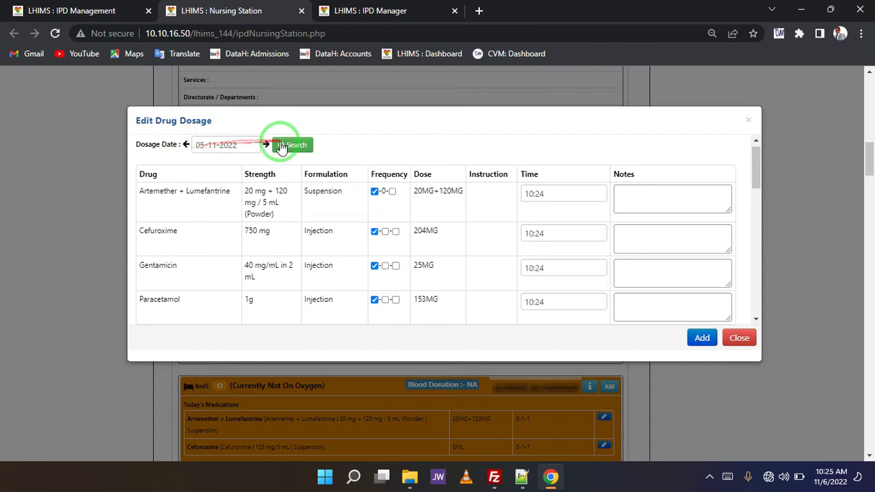
{"action": "left_click", "coordinate": [287, 146]}
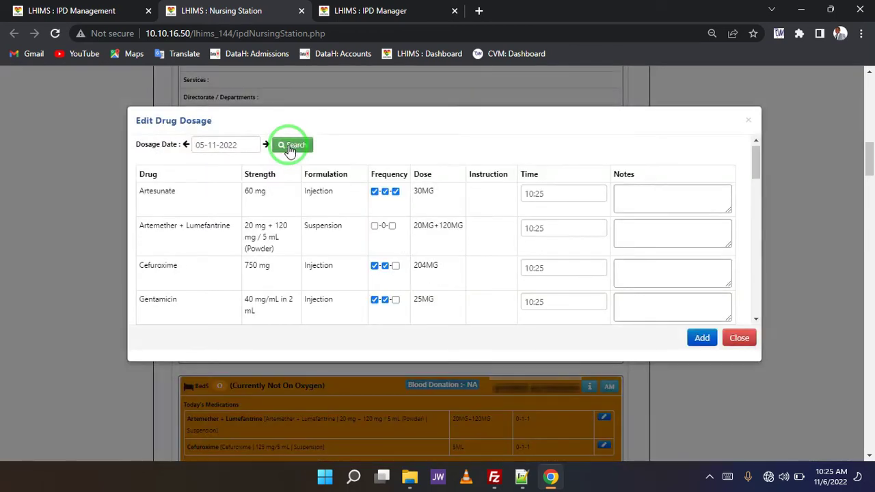
{"action": "mouse_move", "coordinate": [410, 191]}
{"action": "left_mouse_down"}
{"action": "mouse_move", "coordinate": [495, 175]}
{"action": "mouse_move", "coordinate": [361, 225]}
{"action": "left_mouse_up"}
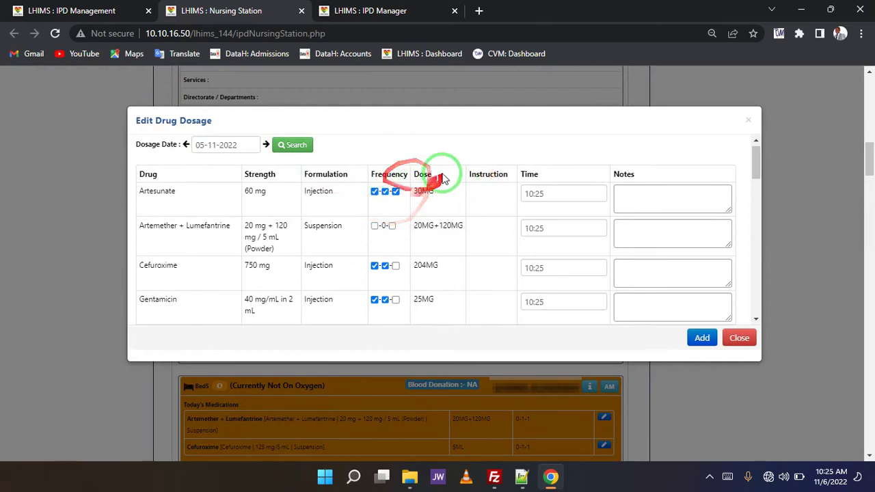
- Compare Artesunate's prescribed dosage and start time in IPD Manager with its charted frequency boxes for 05-11-2022 in the Nursing Station
{"action": "left_click", "coordinate": [371, 12]}
{"action": "mouse_move", "coordinate": [353, 260]}
{"action": "left_mouse_down"}
{"action": "mouse_move", "coordinate": [240, 211]}
{"action": "mouse_move", "coordinate": [251, 29]}
{"action": "left_mouse_up"}
{"action": "left_click", "coordinate": [246, 11]}
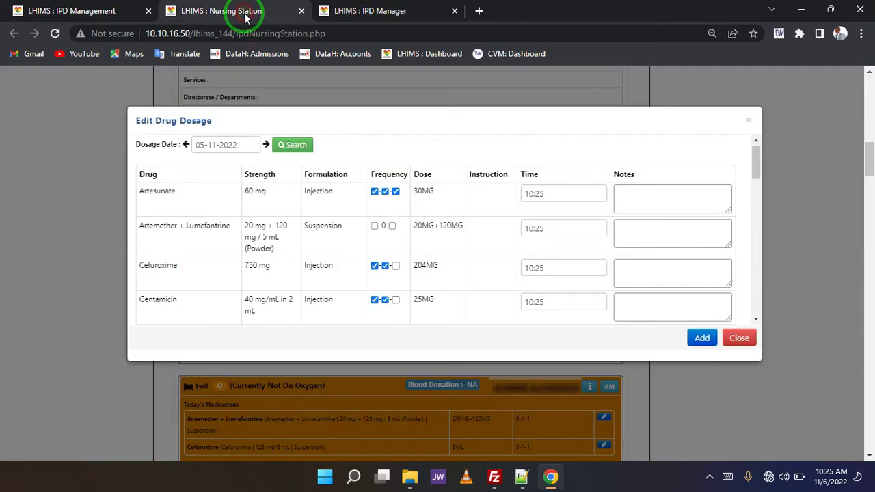
{"action": "mouse_move", "coordinate": [415, 196]}
{"action": "left_mouse_down"}
{"action": "mouse_move", "coordinate": [253, 196]}
{"action": "mouse_move", "coordinate": [333, 75]}
{"action": "left_mouse_up"}
{"action": "left_click", "coordinate": [352, 21]}
{"action": "mouse_move", "coordinate": [356, 168]}
{"action": "left_mouse_down"}
{"action": "mouse_move", "coordinate": [297, 254]}
{"action": "mouse_move", "coordinate": [540, 159]}
{"action": "mouse_move", "coordinate": [236, 114]}
{"action": "left_mouse_up"}
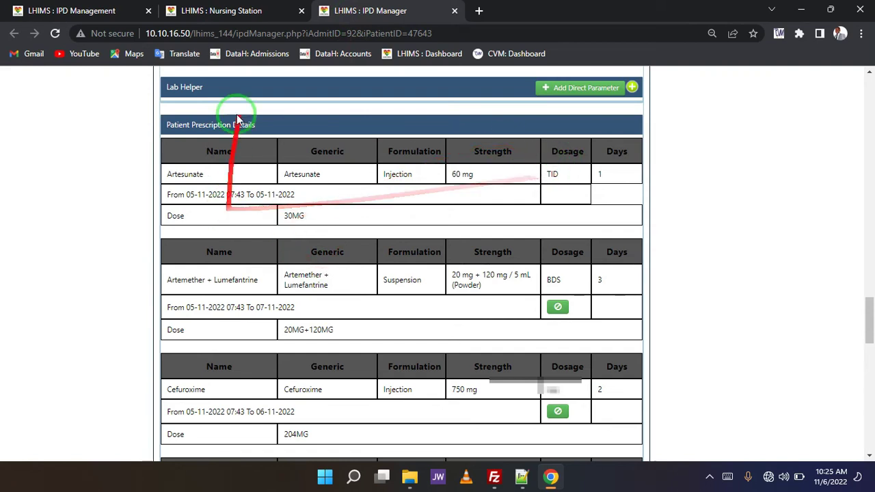
{"action": "left_click", "coordinate": [236, 21]}
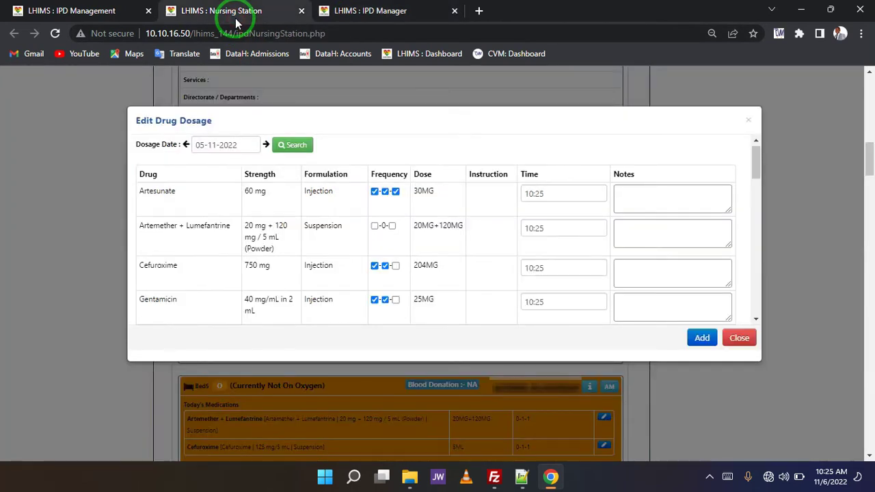
{"action": "mouse_move", "coordinate": [236, 28]}
{"action": "left_mouse_down"}
{"action": "mouse_move", "coordinate": [238, 140]}
{"action": "mouse_move", "coordinate": [266, 243]}
{"action": "left_mouse_up"}
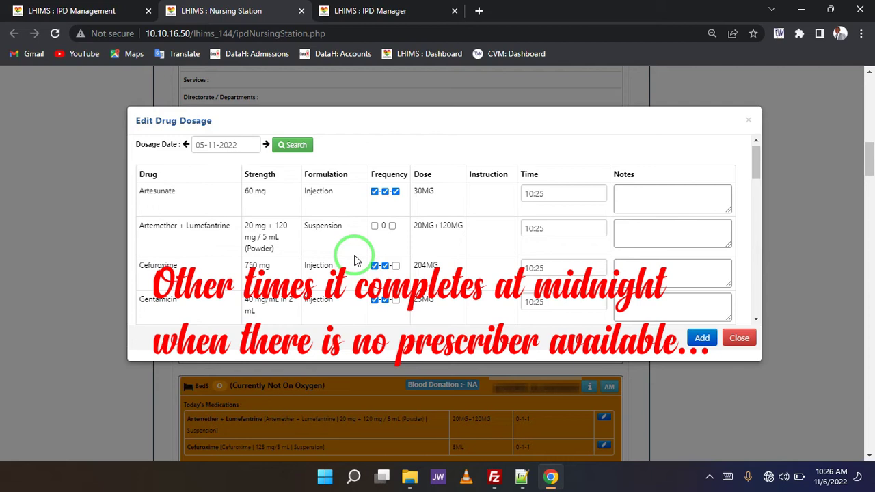
- Load Bed4's drug dosages for 06-11-2022, 07-11-2022 and 08-11-2022 in turn and inspect which drugs and frequency boxes are listed
{"action": "left_click", "coordinate": [267, 146]}
{"action": "left_click", "coordinate": [294, 150]}
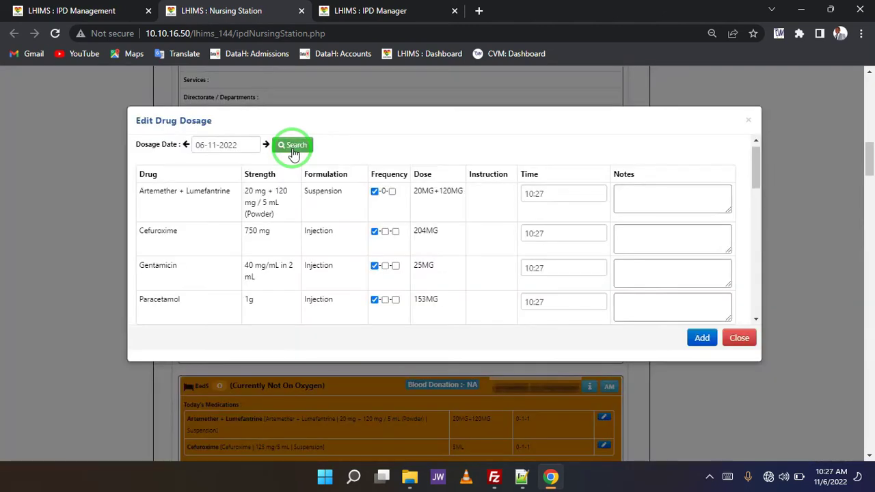
{"action": "left_click", "coordinate": [305, 234]}
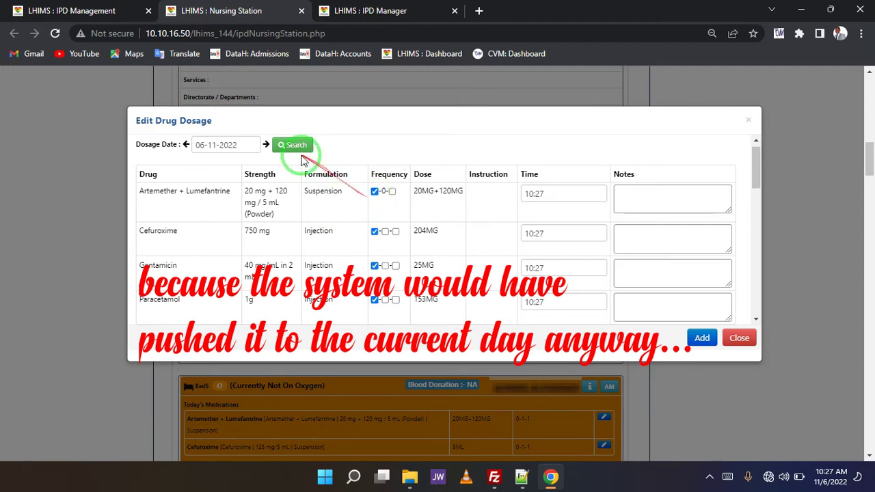
{"action": "left_click", "coordinate": [266, 145]}
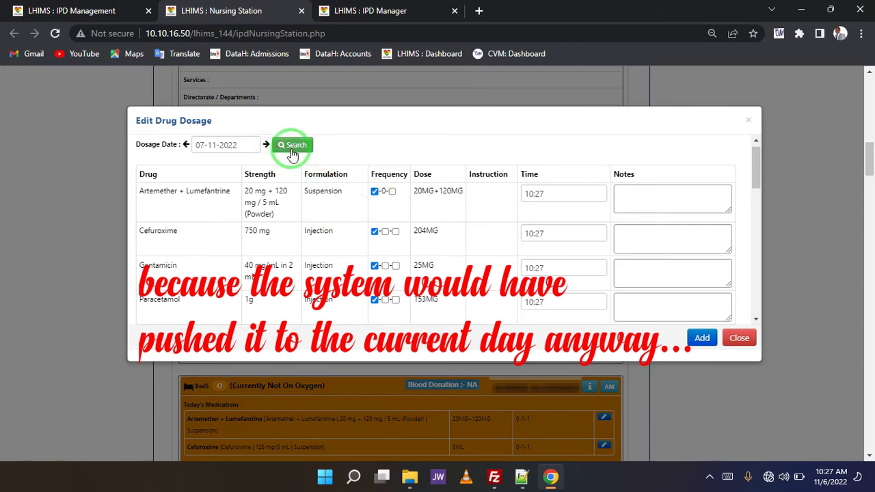
{"action": "left_click", "coordinate": [298, 150]}
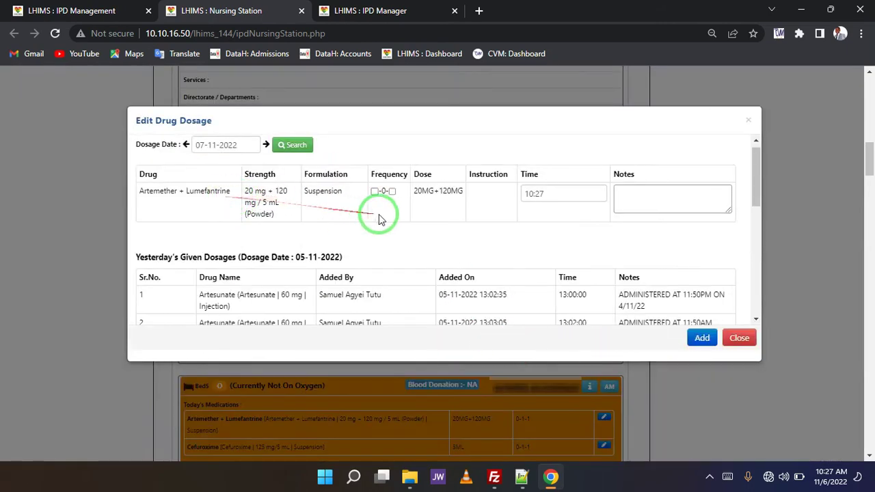
{"action": "left_click", "coordinate": [266, 144]}
{"action": "left_click", "coordinate": [291, 147]}
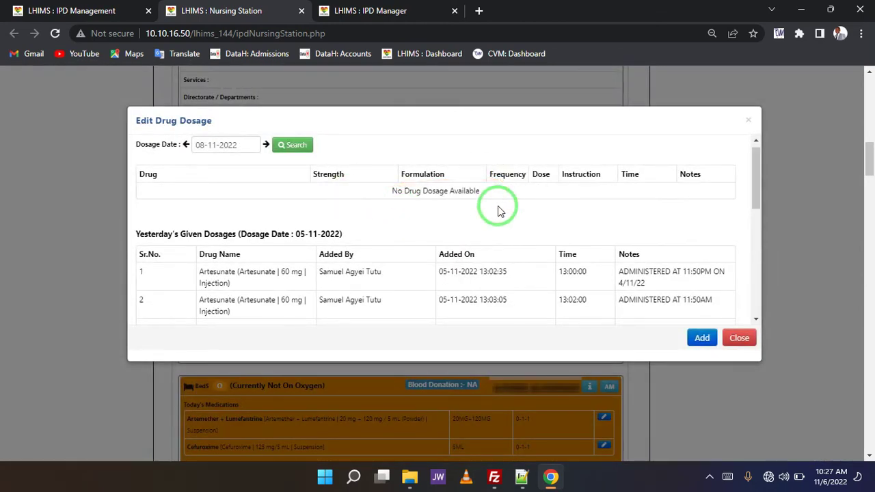
- Move Bed4's dosage date back three days from 08-11-2022 and reload the drug dosages
{"action": "left_click", "coordinate": [186, 145]}
{"action": "left_click", "coordinate": [186, 145]}
{"action": "left_click", "coordinate": [185, 145]}
{"action": "left_click", "coordinate": [275, 152]}
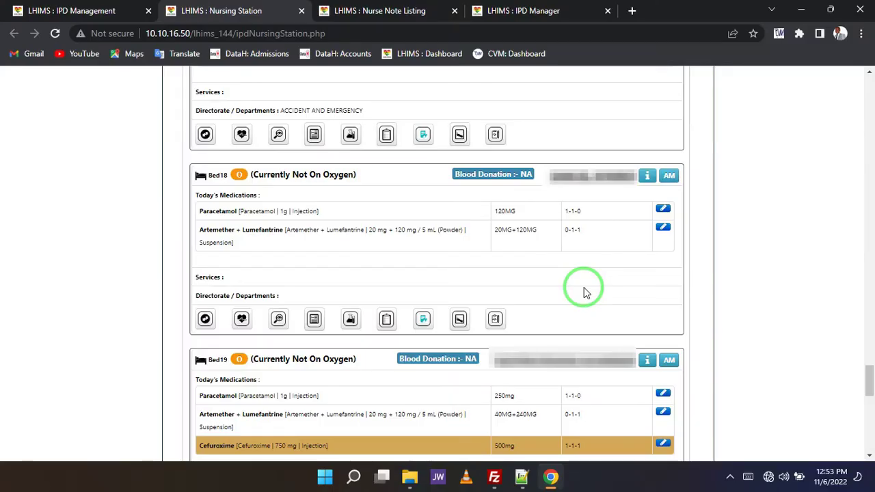
- Review the dates and times of the entries in the Nurse Notes Listing, and return to the Nursing Station
{"action": "mouse_move", "coordinate": [585, 293]}
{"action": "left_mouse_down"}
{"action": "mouse_move", "coordinate": [582, 225]}
{"action": "mouse_move", "coordinate": [633, 251]}
{"action": "mouse_move", "coordinate": [586, 335]}
{"action": "mouse_move", "coordinate": [529, 314]}
{"action": "mouse_move", "coordinate": [529, 323]}
{"action": "mouse_move", "coordinate": [451, 91]}
{"action": "mouse_move", "coordinate": [408, 332]}
{"action": "left_mouse_up"}
{"action": "left_click", "coordinate": [361, 10]}
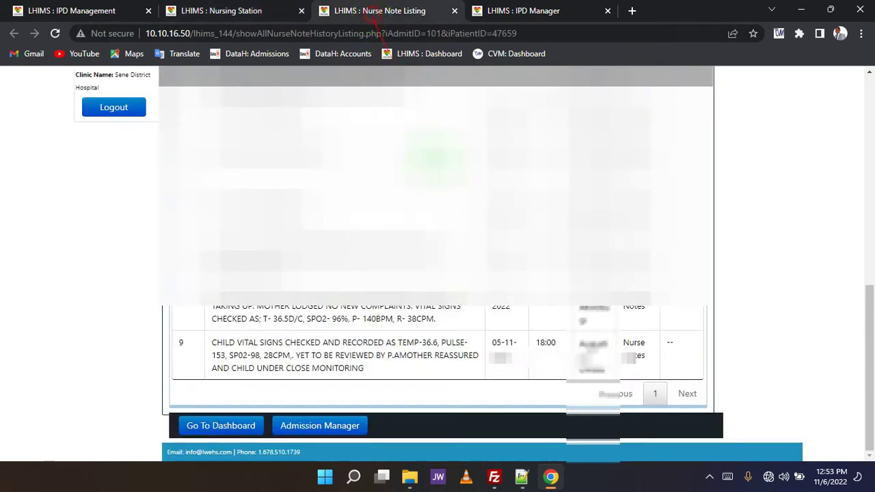
{"action": "scroll", "coordinate": [455, 352], "scroll_direction": "up", "scroll_amount": 4}
{"action": "scroll", "coordinate": [455, 352], "scroll_direction": "up", "scroll_amount": 3}
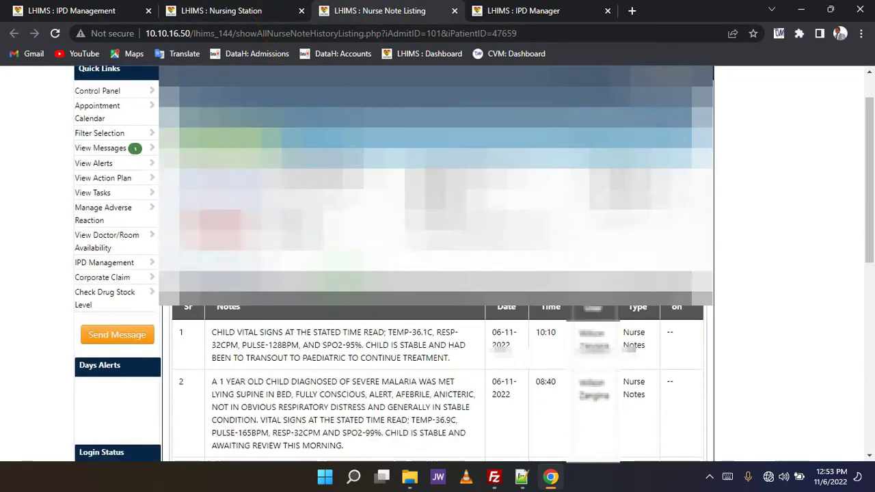
{"action": "scroll", "coordinate": [455, 352], "scroll_direction": "down", "scroll_amount": 10}
{"action": "scroll", "coordinate": [437, 287], "scroll_direction": "up", "scroll_amount": 10}
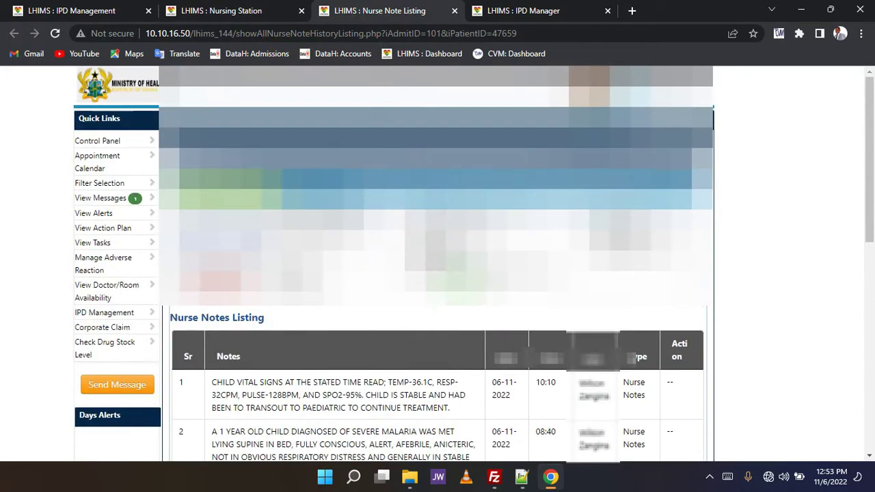
{"action": "left_click", "coordinate": [222, 10]}
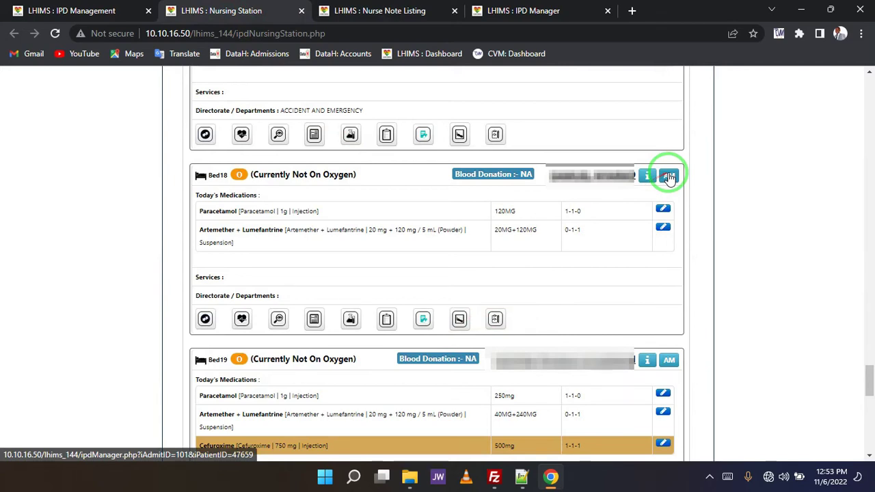
- Open the admission manager for Bed18 and check the Artesunate start date in the Patient Prescription Details, highlighting it
{"action": "left_click", "coordinate": [669, 177]}
{"action": "scroll", "coordinate": [707, 340], "scroll_direction": "down", "scroll_amount": 15}
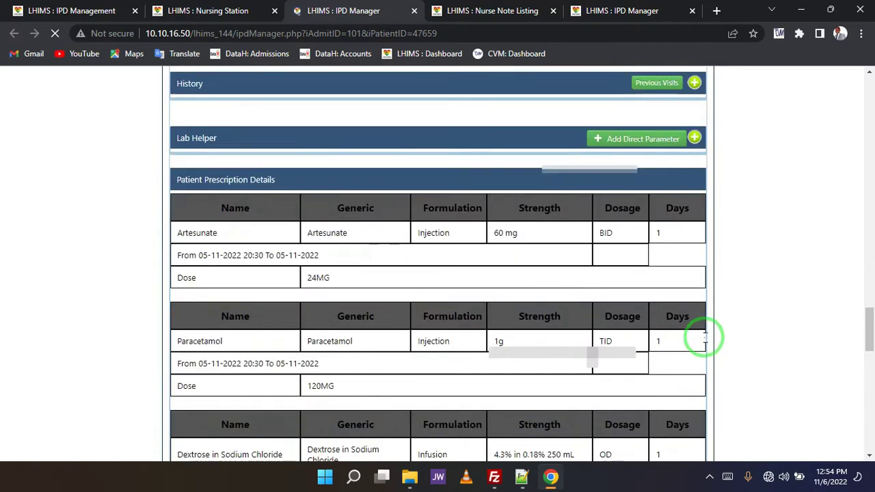
{"action": "scroll", "coordinate": [705, 338], "scroll_direction": "up", "scroll_amount": 2}
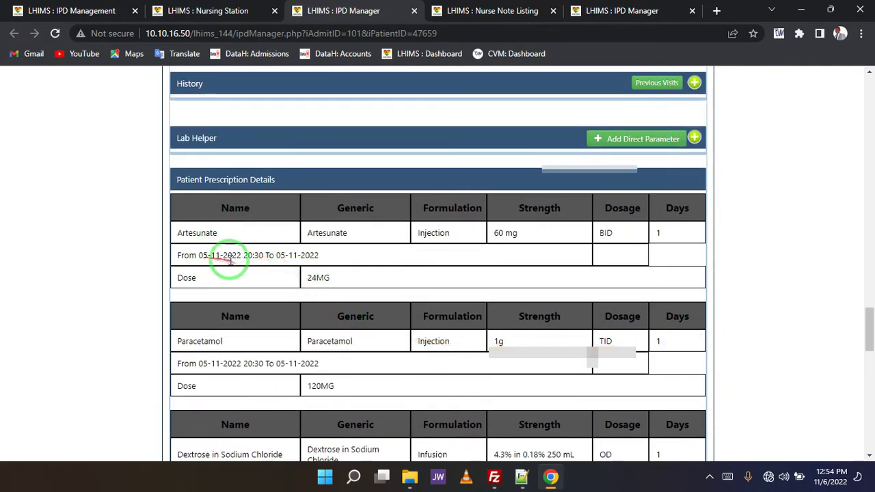
{"action": "left_click_drag", "start_coordinate": [263, 255], "coordinate": [236, 256]}
{"action": "left_click", "coordinate": [264, 258]}
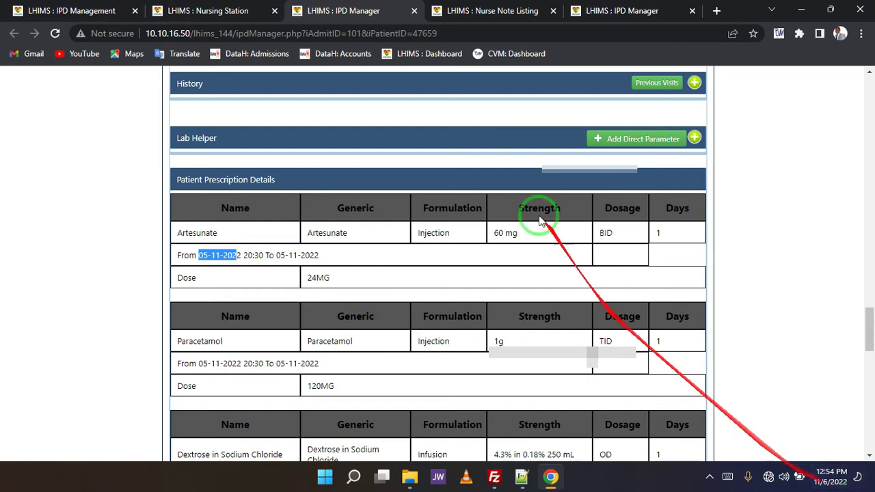
- Open the dosage editor from Bed18's Paracetamol, load 05-11-2022, inspect the available dosages and history, and close the editor
{"action": "left_click", "coordinate": [229, 12]}
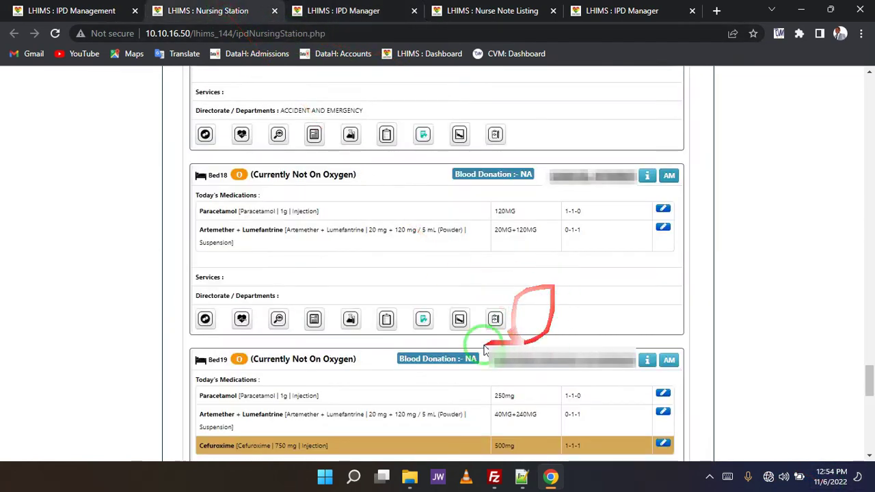
{"action": "left_click", "coordinate": [663, 210]}
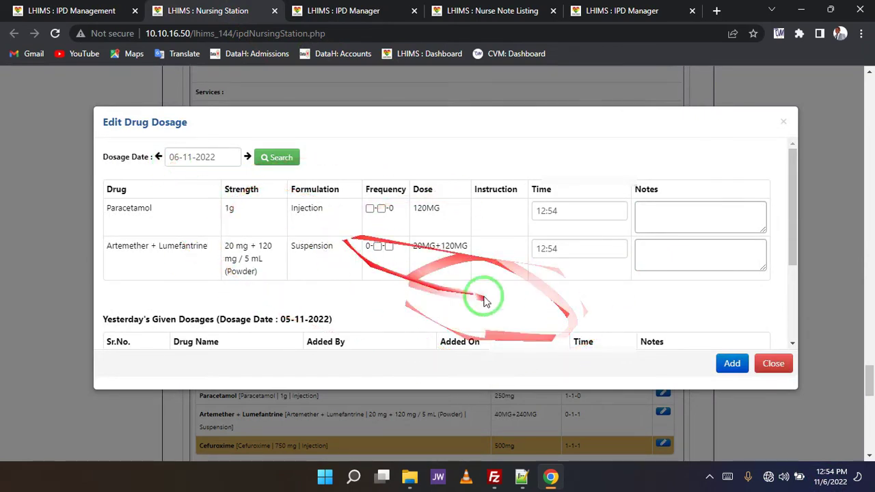
{"action": "left_click", "coordinate": [158, 156]}
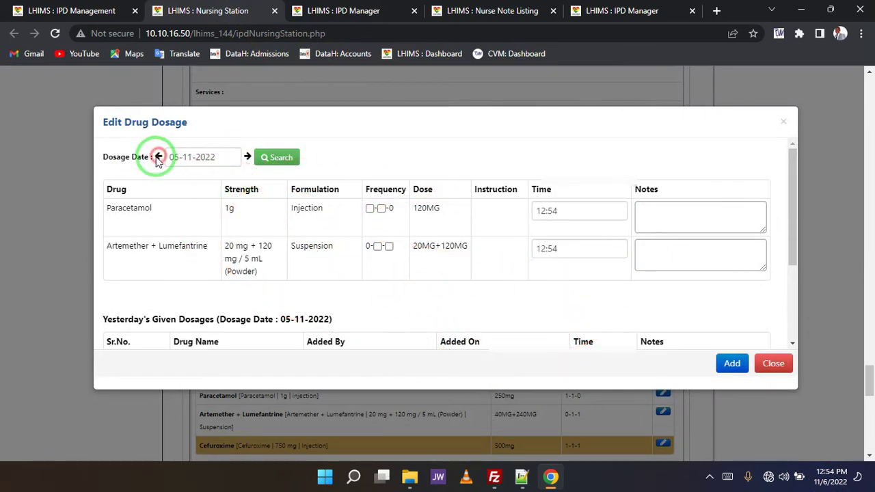
{"action": "left_click", "coordinate": [282, 157]}
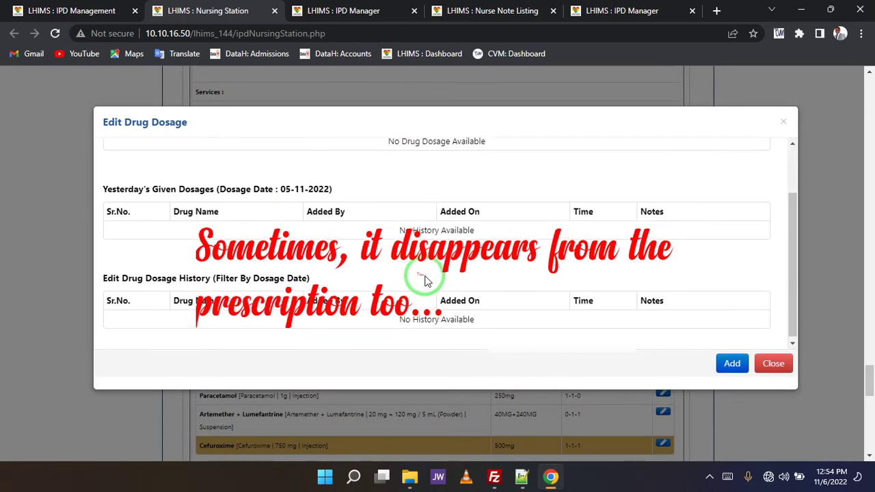
{"action": "left_click", "coordinate": [783, 365]}
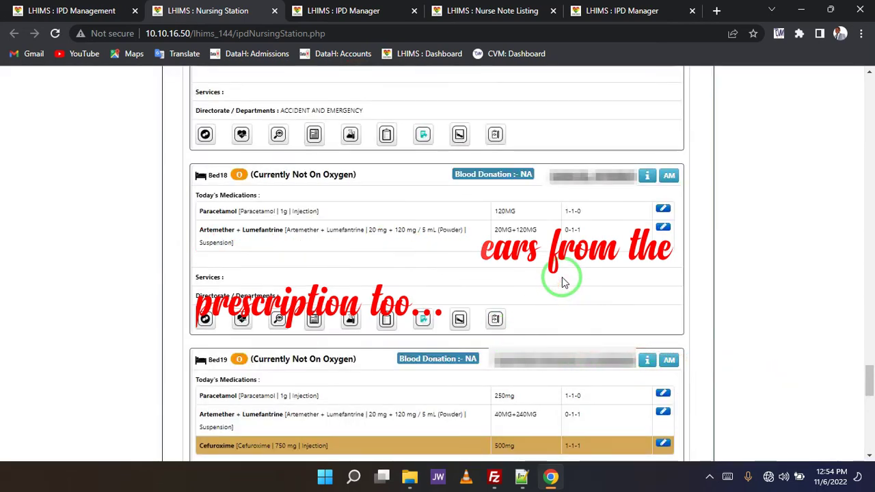
- Open Bed18's treatment sheet and examine the time slots charted for Paracetamol and Artemether + Lumefantrine
{"action": "left_click", "coordinate": [460, 320]}
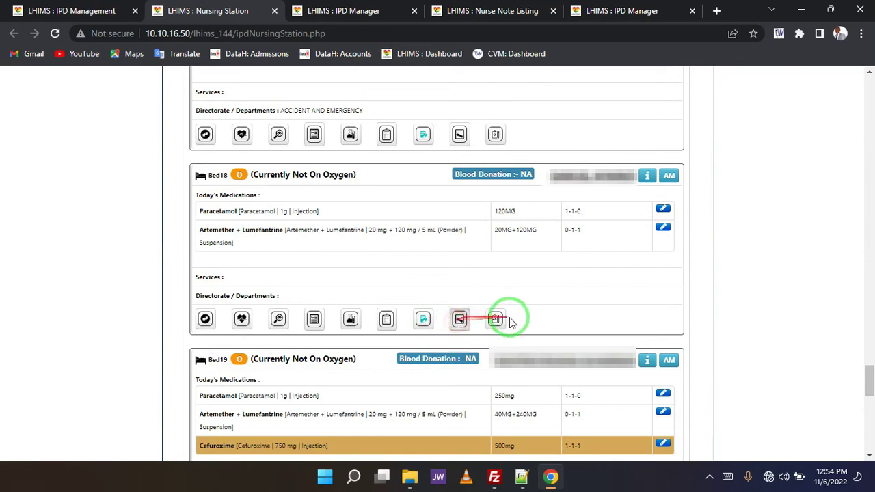
{"action": "scroll", "coordinate": [352, 299], "scroll_direction": "down", "scroll_amount": 1}
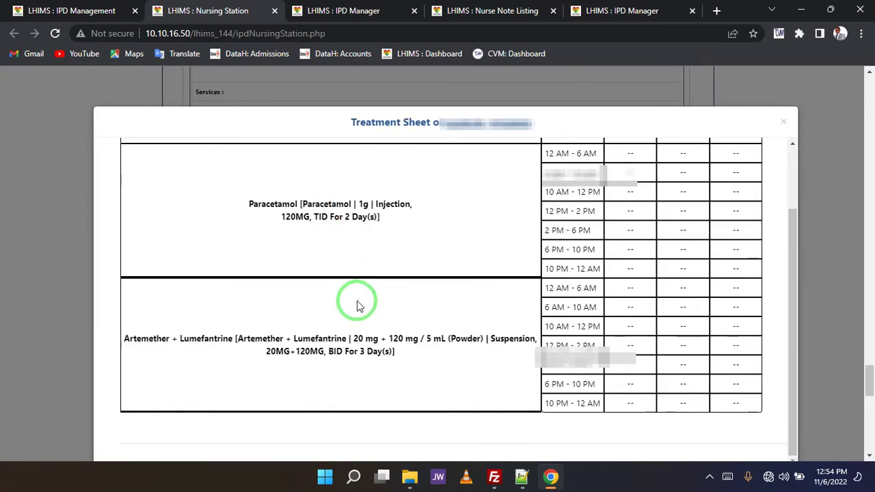
{"action": "scroll", "coordinate": [404, 320], "scroll_direction": "up", "scroll_amount": 1}
{"action": "scroll", "coordinate": [407, 316], "scroll_direction": "down", "scroll_amount": 1}
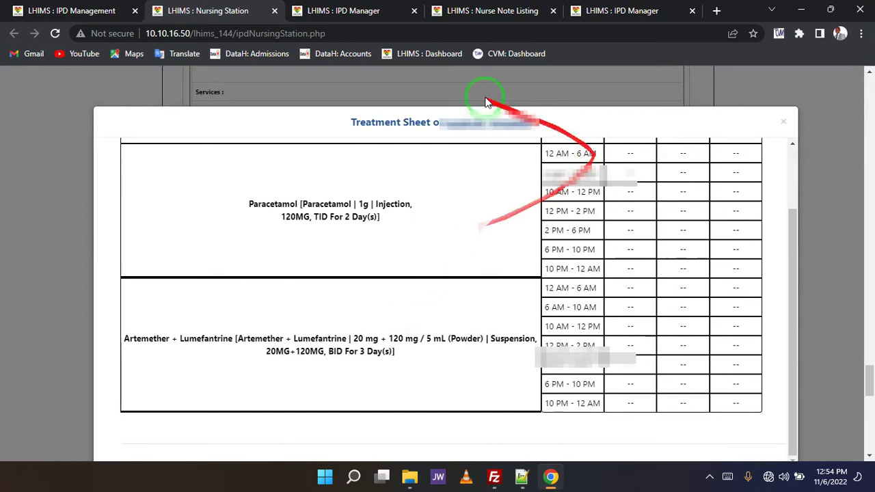
{"action": "left_click_drag", "start_coordinate": [514, 123], "coordinate": [348, 124]}
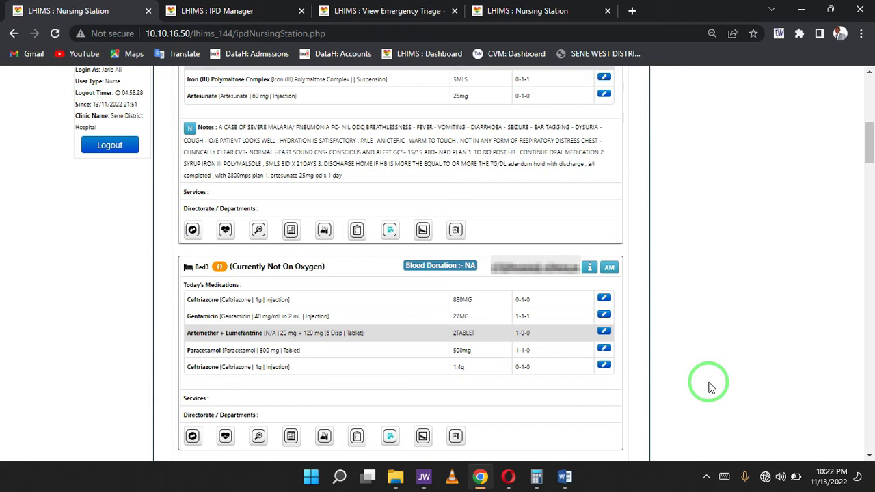
- Open the dosage editor from Bed3's Artemether + Lumefantrine and check which of its doses are marked for 13-11-2022
{"action": "left_click", "coordinate": [605, 333]}
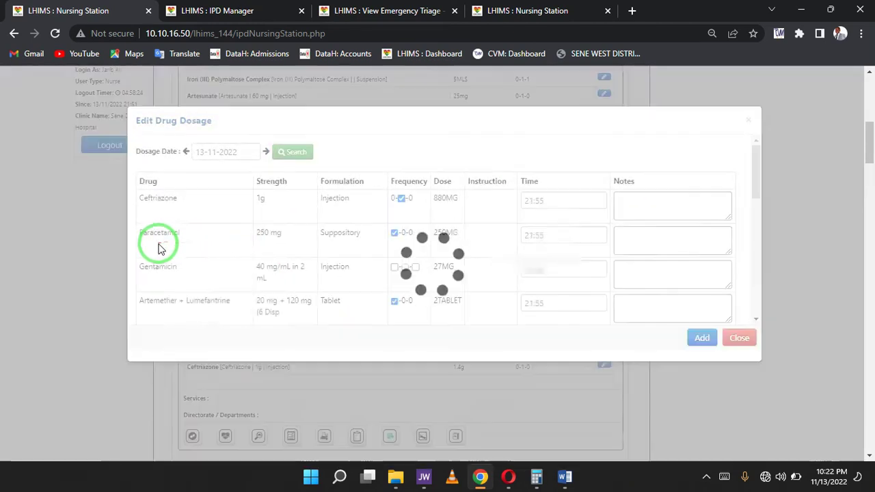
{"action": "left_click_drag", "start_coordinate": [759, 179], "coordinate": [759, 192]}
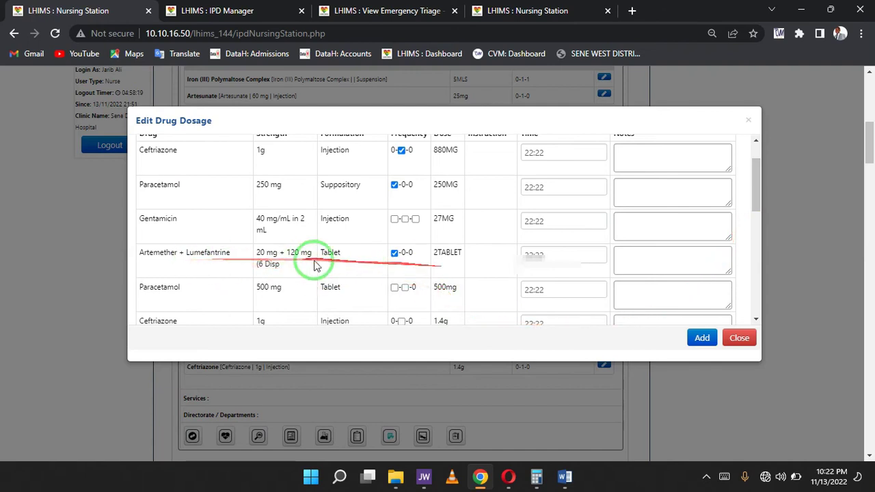
{"action": "left_click", "coordinate": [396, 253]}
{"action": "left_click", "coordinate": [821, 482]}
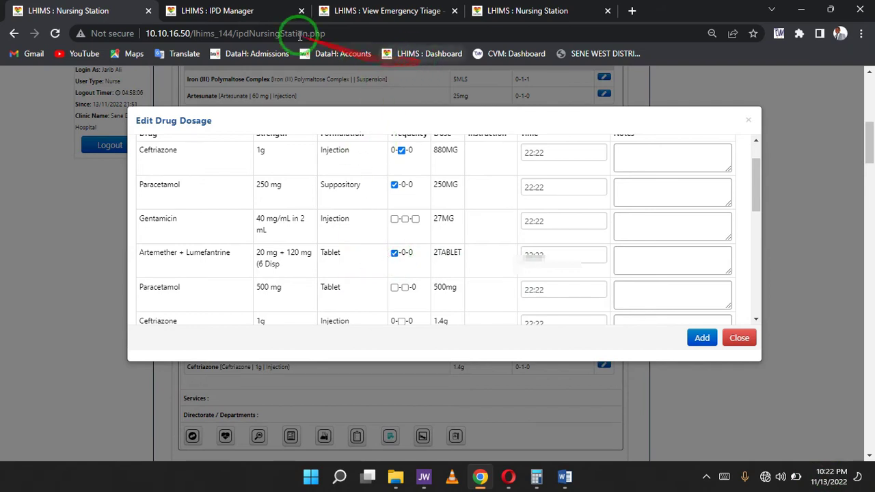
- Find the Artemether + Lumefantrine prescription in Bed3's IPD Manager record and highlight its start time
{"action": "left_click", "coordinate": [234, 10]}
{"action": "scroll", "coordinate": [469, 297], "scroll_direction": "up", "scroll_amount": 5}
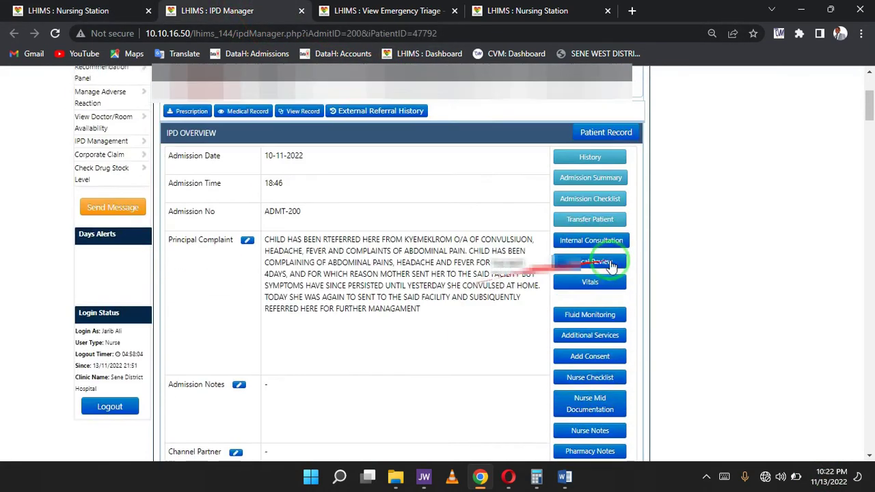
{"action": "left_click_drag", "start_coordinate": [870, 97], "coordinate": [866, 381]}
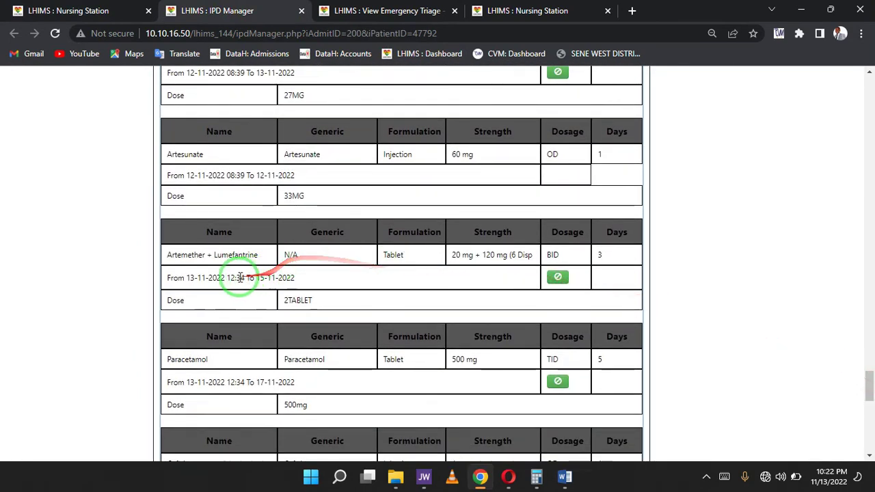
{"action": "left_click_drag", "start_coordinate": [227, 277], "coordinate": [244, 278]}
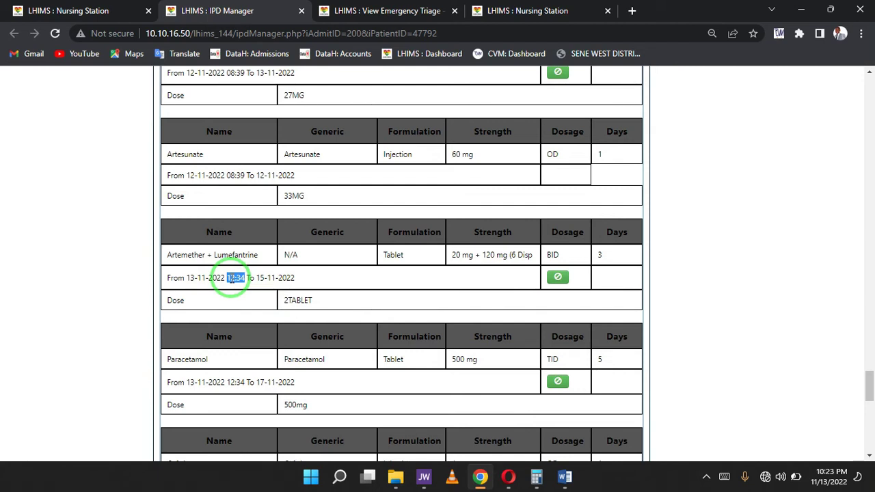
- Return to Bed3's dosage editor, inspect the dosages and edit history for 12-11-2022, and reload 13-11-2022
{"action": "left_click", "coordinate": [83, 13]}
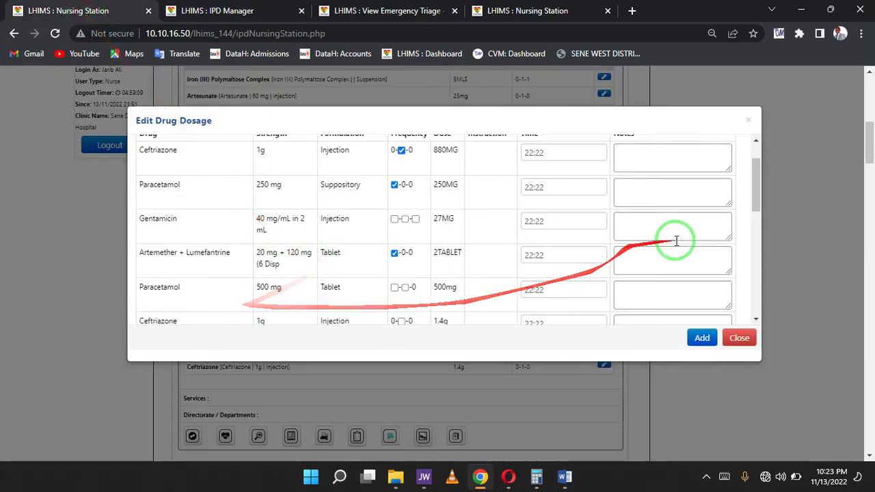
{"action": "scroll", "coordinate": [750, 188], "scroll_direction": "up", "scroll_amount": 3}
{"action": "left_click", "coordinate": [186, 151]}
{"action": "left_click", "coordinate": [284, 152]}
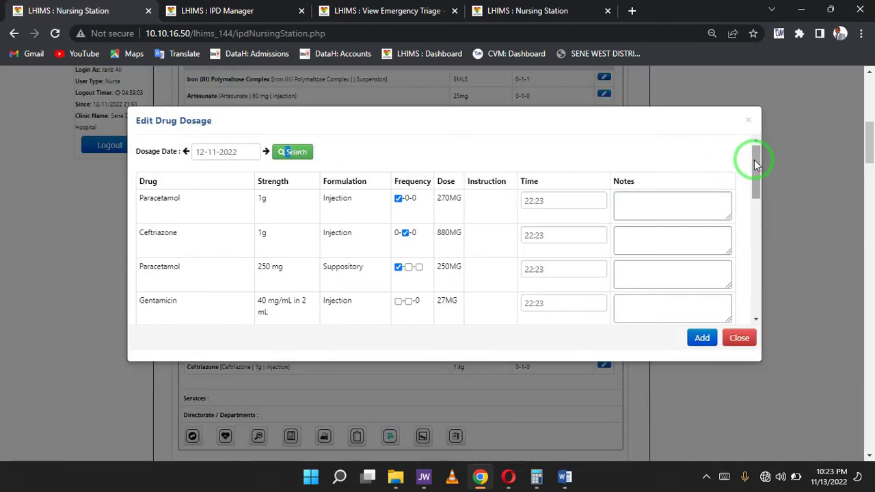
{"action": "left_click_drag", "start_coordinate": [754, 159], "coordinate": [754, 182]}
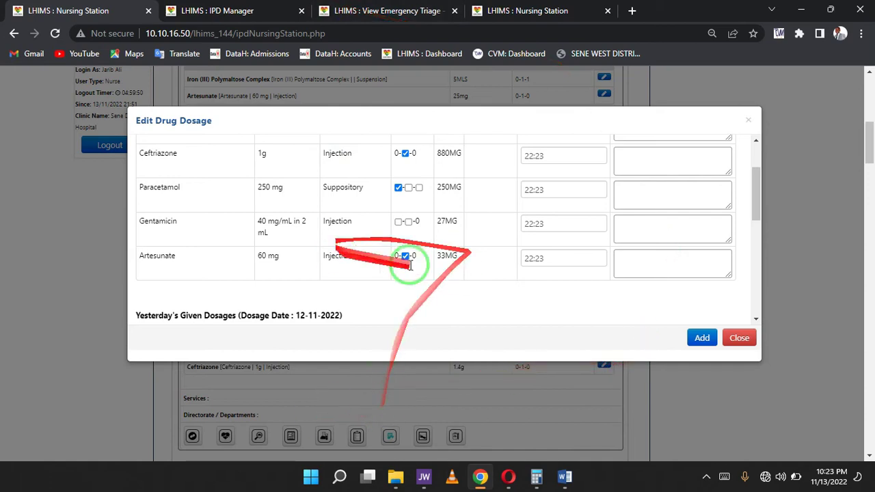
{"action": "left_click_drag", "start_coordinate": [754, 182], "coordinate": [756, 289]}
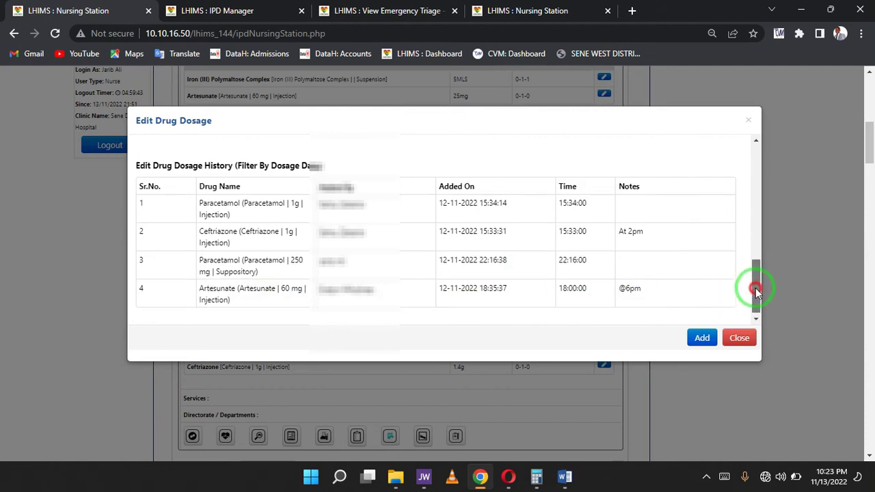
{"action": "left_click_drag", "start_coordinate": [757, 289], "coordinate": [753, 284]}
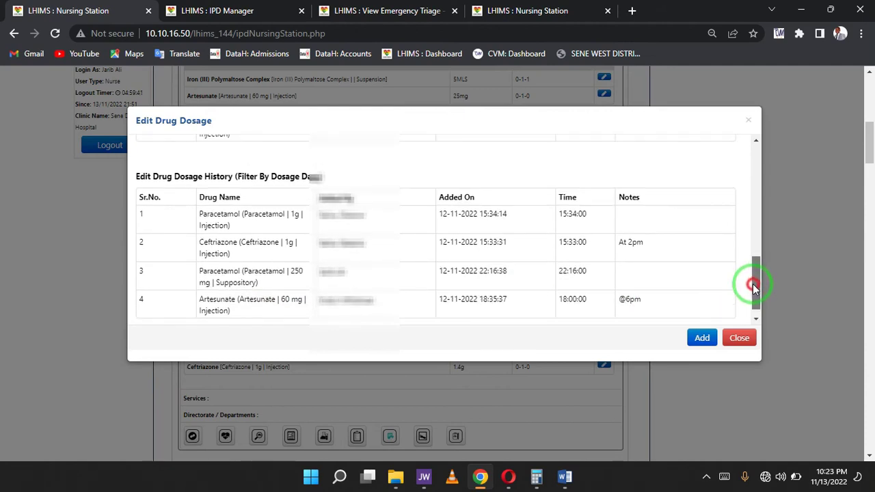
{"action": "left_click_drag", "start_coordinate": [752, 284], "coordinate": [752, 281]}
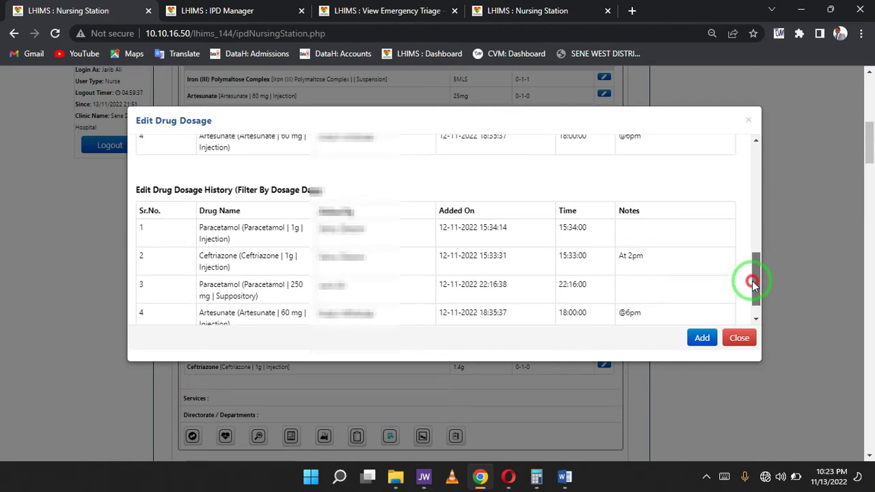
{"action": "left_click_drag", "start_coordinate": [752, 281], "coordinate": [479, 179]}
{"action": "left_click", "coordinate": [266, 151]}
{"action": "left_click", "coordinate": [285, 156]}
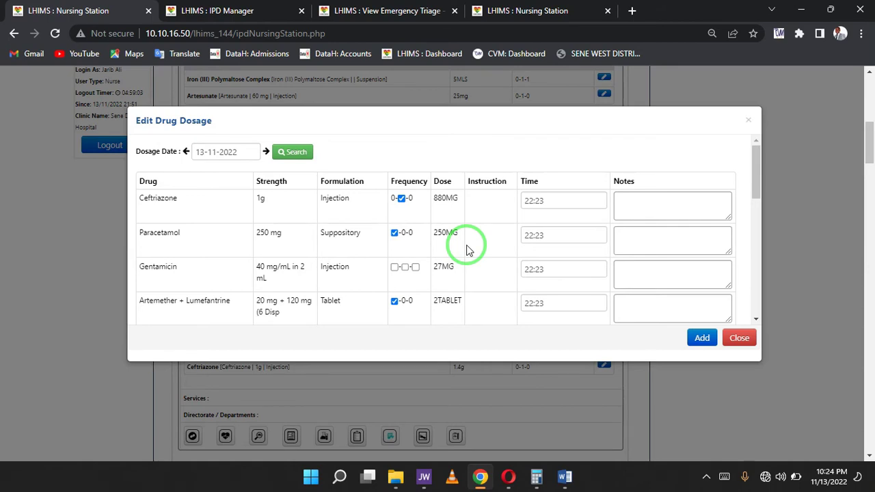
- Load 14-11-2022, mark the second-slot Artemether + Lumefantrine dose, and add it with the note "administered at 10pm on 13/11/2022"
{"action": "left_click", "coordinate": [266, 152]}
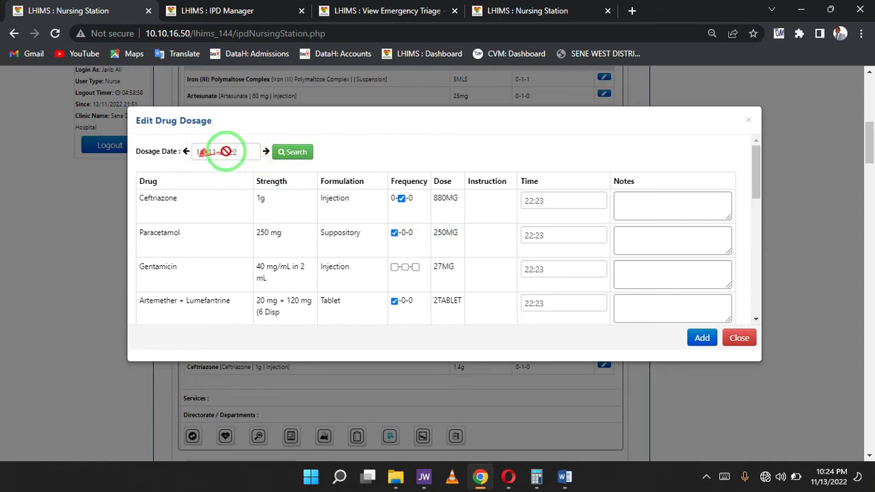
{"action": "left_click", "coordinate": [293, 153]}
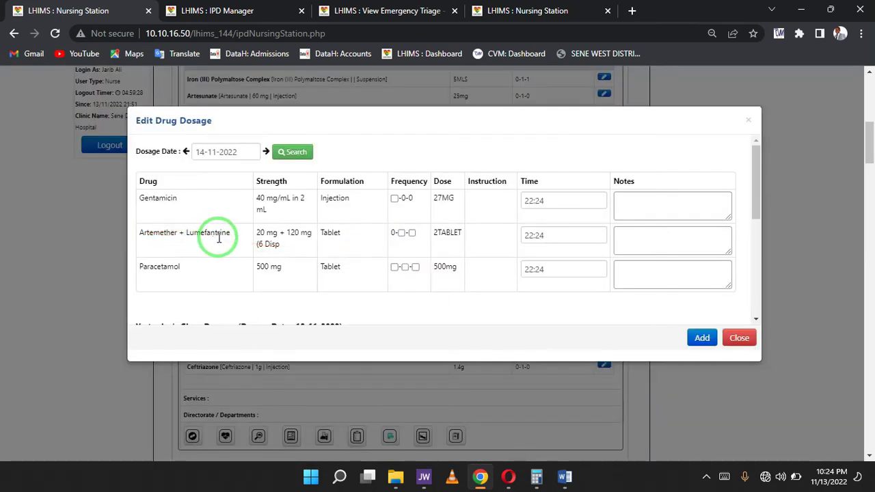
{"action": "left_click", "coordinate": [402, 234]}
{"action": "left_click", "coordinate": [402, 234]}
{"action": "left_click", "coordinate": [621, 237]}
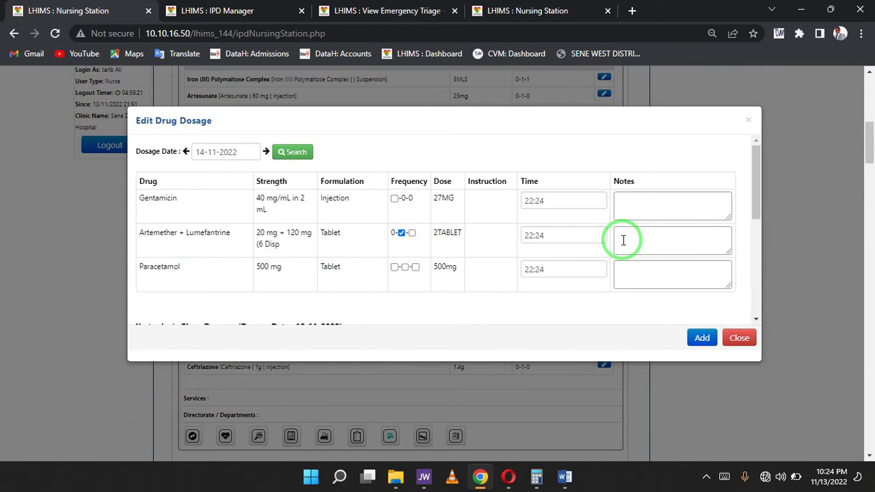
{"action": "left_click", "coordinate": [624, 240]}
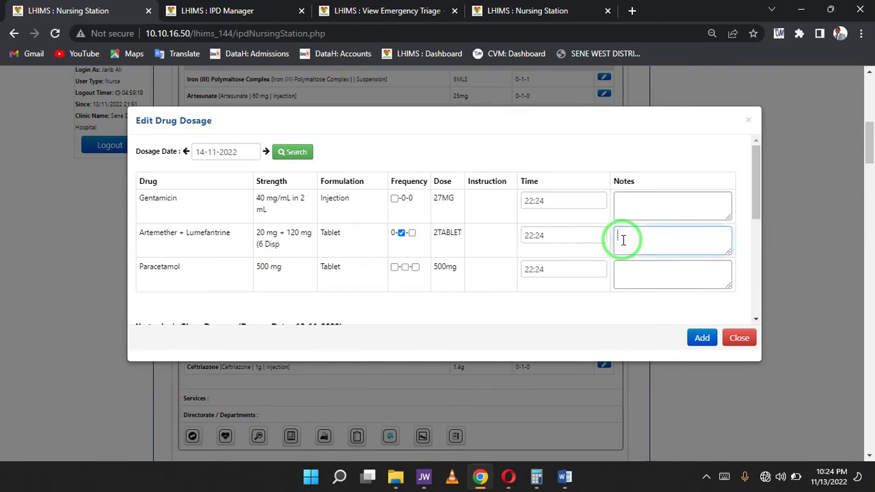
{"action": "type", "text": "administered at 10pm"}
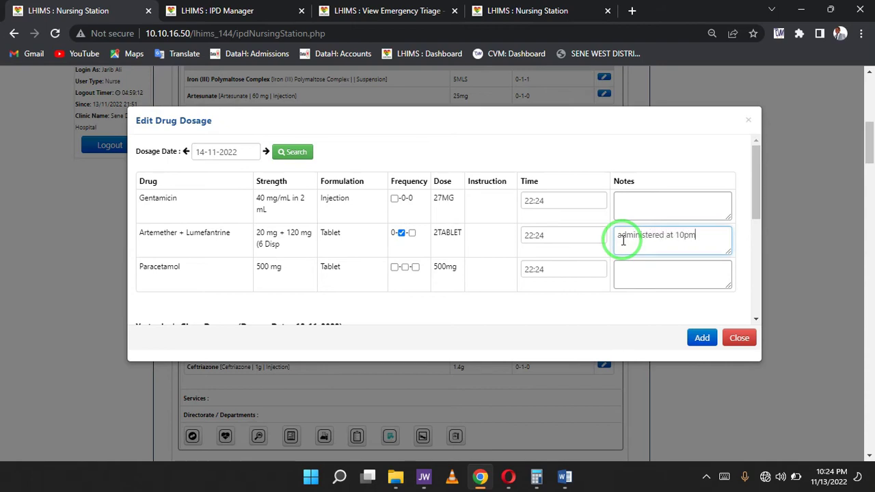
{"action": "type", "text": " on 13/11/2022"}
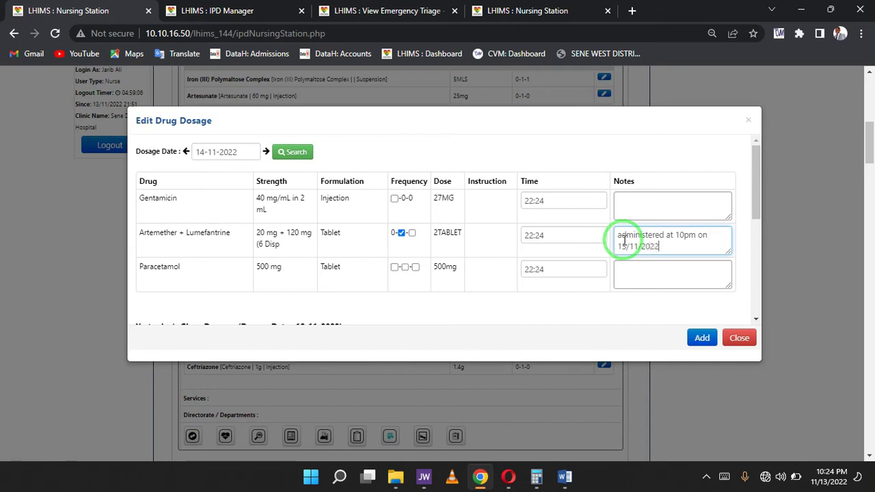
{"action": "left_click", "coordinate": [700, 345]}
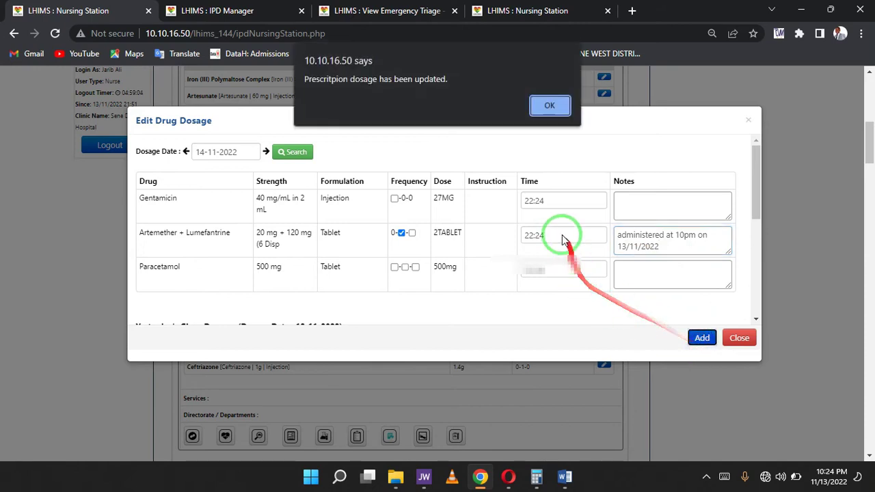
{"action": "left_click", "coordinate": [552, 104]}
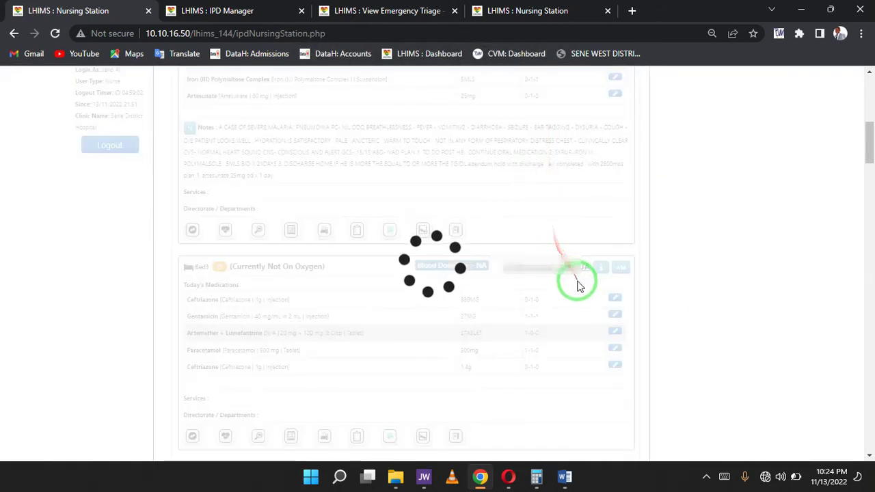
- Reopen Bed3's Artemether + Lumefantrine dosage editor, look over the 13-11-2022 dosages, and close it
{"action": "left_click", "coordinate": [604, 331]}
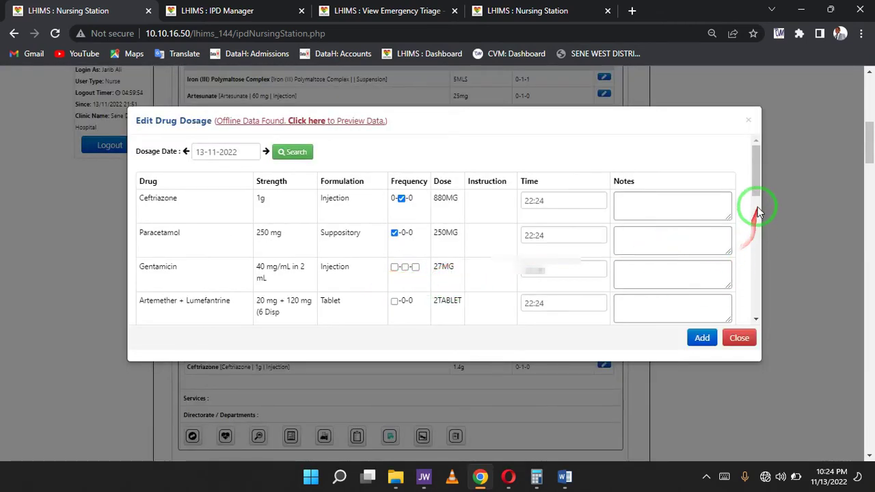
{"action": "left_click_drag", "start_coordinate": [757, 173], "coordinate": [761, 141]}
{"action": "left_click", "coordinate": [749, 121]}
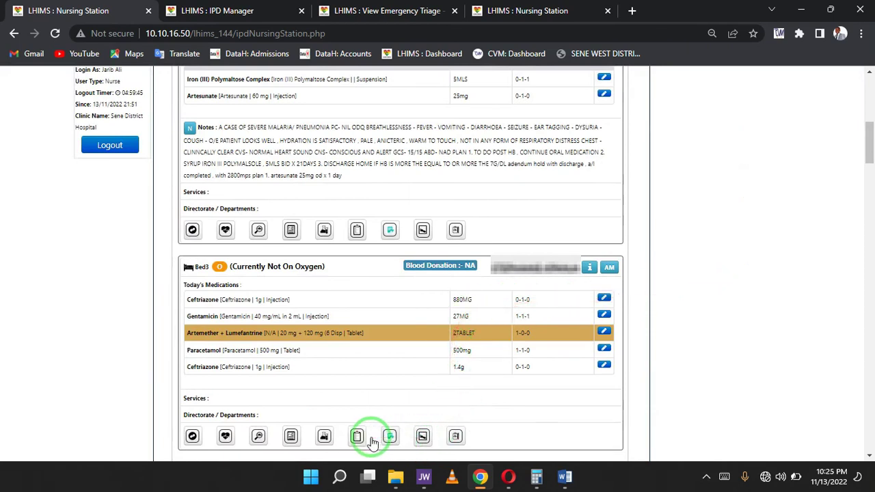
- Open Bed3's dosage editor again, check the dosages for 12-11-2022, and go back to 13-11-2022
{"action": "left_click", "coordinate": [604, 331]}
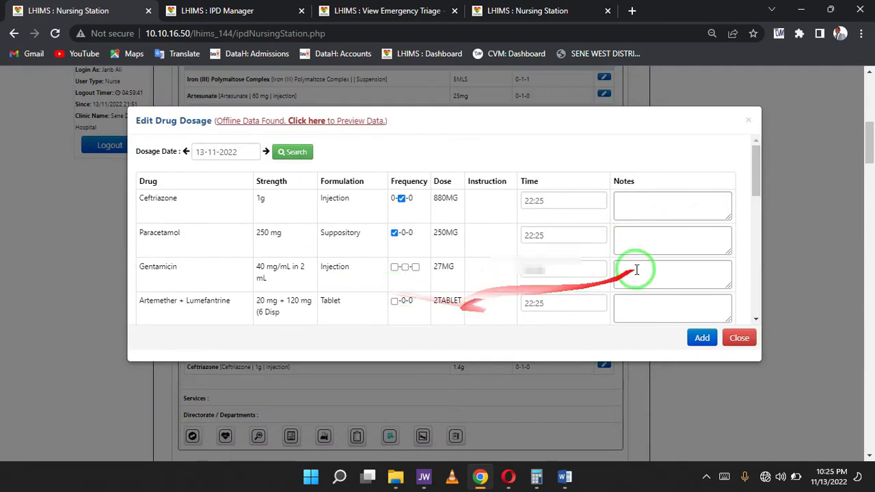
{"action": "left_click", "coordinate": [186, 153]}
{"action": "left_click", "coordinate": [291, 152]}
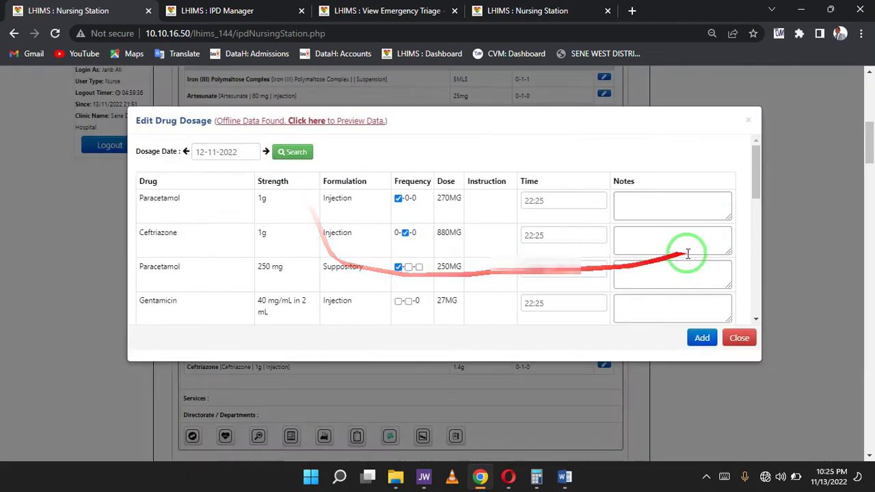
{"action": "mouse_move", "coordinate": [754, 180]}
{"action": "left_mouse_down"}
{"action": "mouse_move", "coordinate": [755, 290]}
{"action": "mouse_move", "coordinate": [756, 164]}
{"action": "left_mouse_up"}
{"action": "left_click", "coordinate": [266, 151]}
{"action": "left_click", "coordinate": [291, 152]}
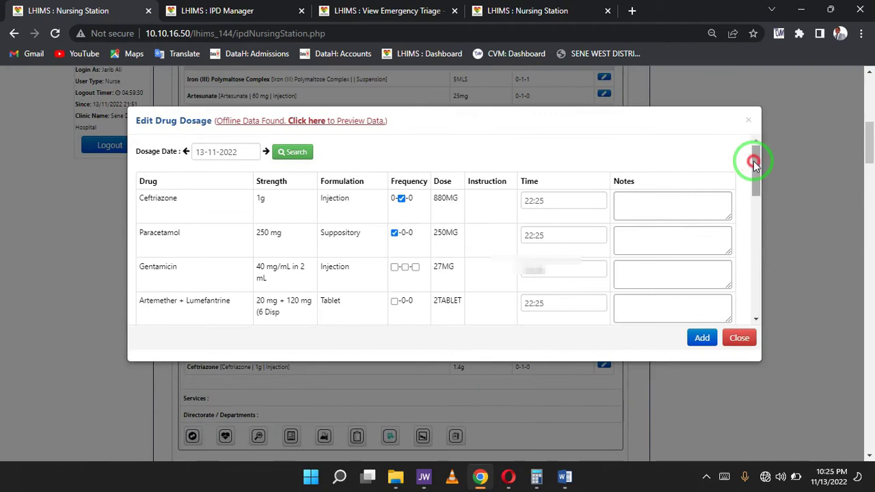
- Compare the recorded times and notes of the two Artemether + Lumefantrine entries in the dosage history for 13-11-2022
{"action": "left_click_drag", "start_coordinate": [754, 163], "coordinate": [754, 194]}
{"action": "left_click_drag", "start_coordinate": [751, 198], "coordinate": [758, 288]}
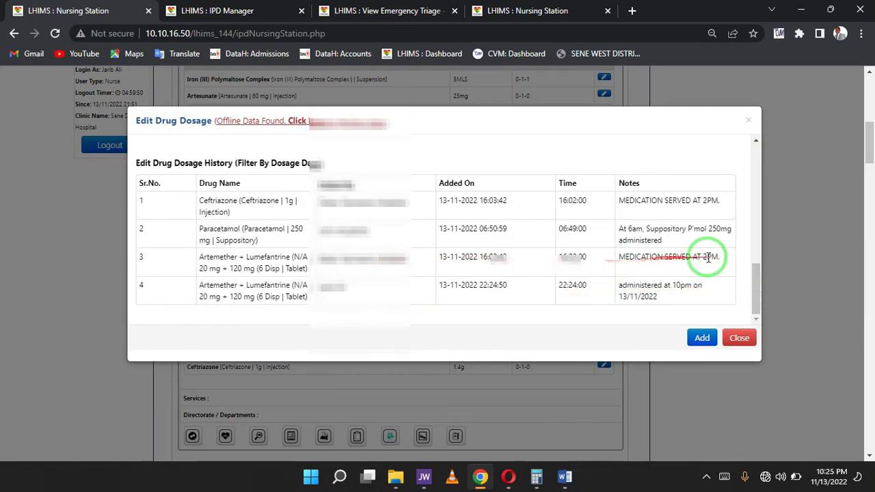
{"action": "left_click_drag", "start_coordinate": [197, 266], "coordinate": [307, 269]}
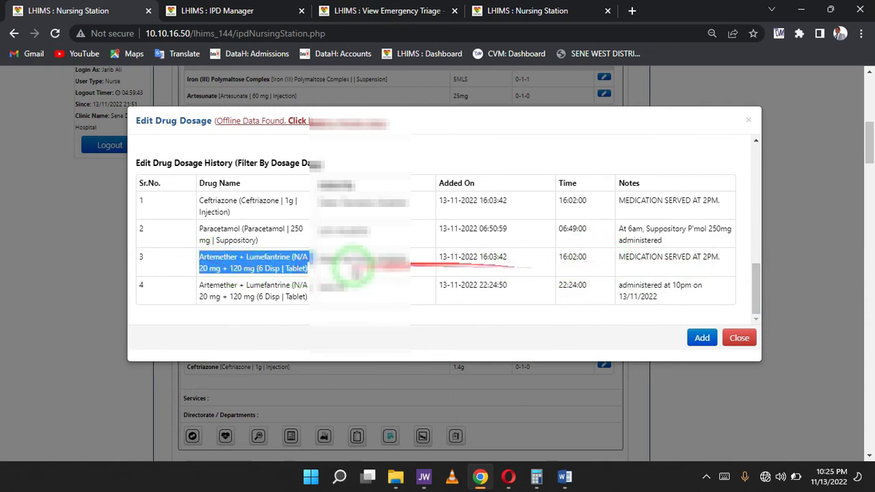
{"action": "left_click", "coordinate": [480, 267]}
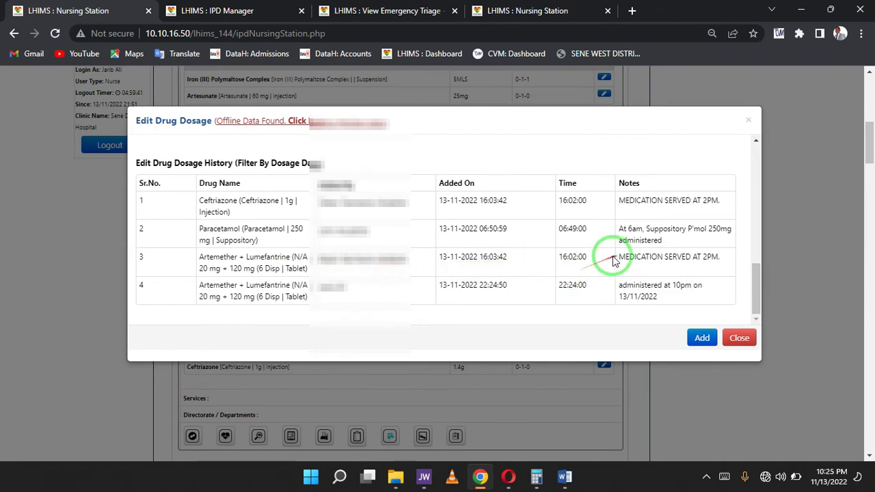
{"action": "left_click_drag", "start_coordinate": [718, 267], "coordinate": [667, 264]}
{"action": "left_click", "coordinate": [658, 265]}
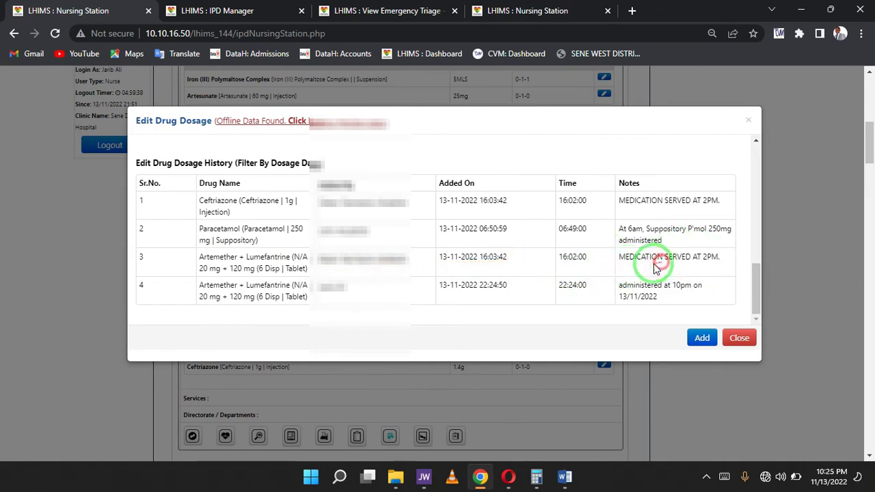
{"action": "left_click_drag", "start_coordinate": [591, 261], "coordinate": [562, 260]}
{"action": "left_click", "coordinate": [563, 260]}
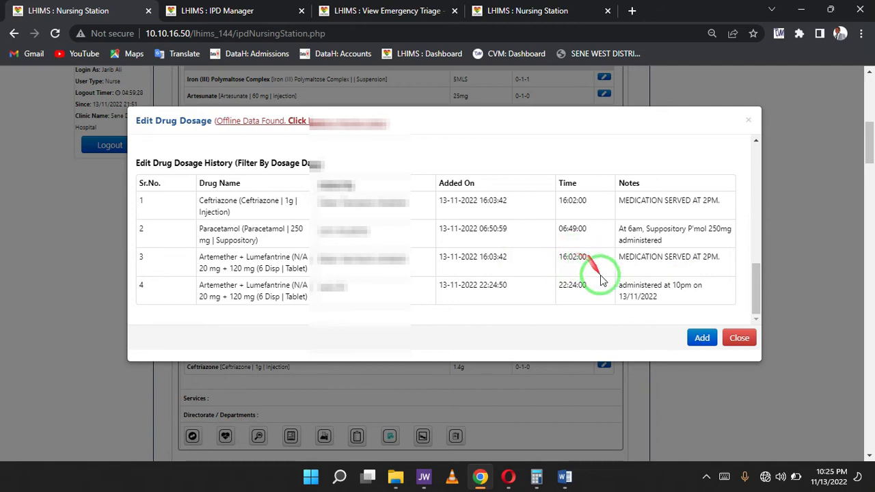
- Check the recorded time of the added Artemether + Lumefantrine dose, load the dosages for 14-11-2022, and dismiss the low-battery notice
{"action": "left_click_drag", "start_coordinate": [587, 286], "coordinate": [557, 289]}
{"action": "left_click_drag", "start_coordinate": [753, 289], "coordinate": [748, 190]}
{"action": "left_click", "coordinate": [397, 228]}
{"action": "left_click_drag", "start_coordinate": [753, 175], "coordinate": [754, 149]}
{"action": "left_click", "coordinate": [266, 151]}
{"action": "left_click", "coordinate": [296, 153]}
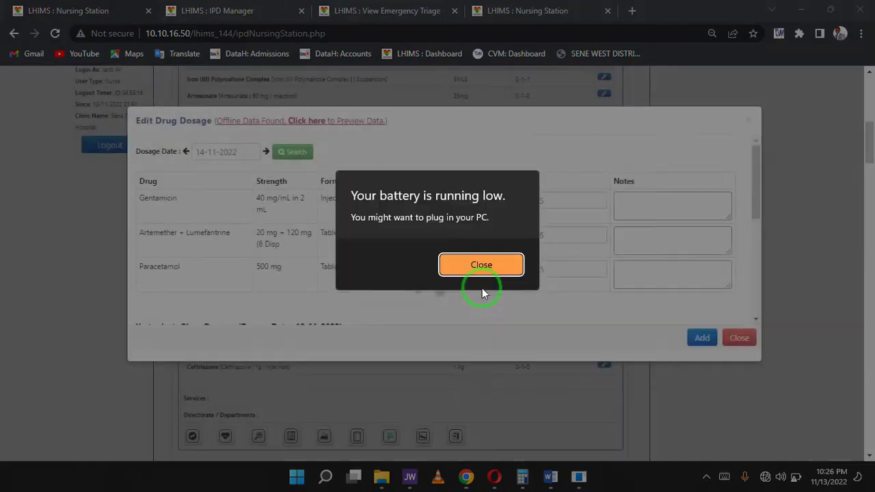
{"action": "left_click", "coordinate": [499, 264]}
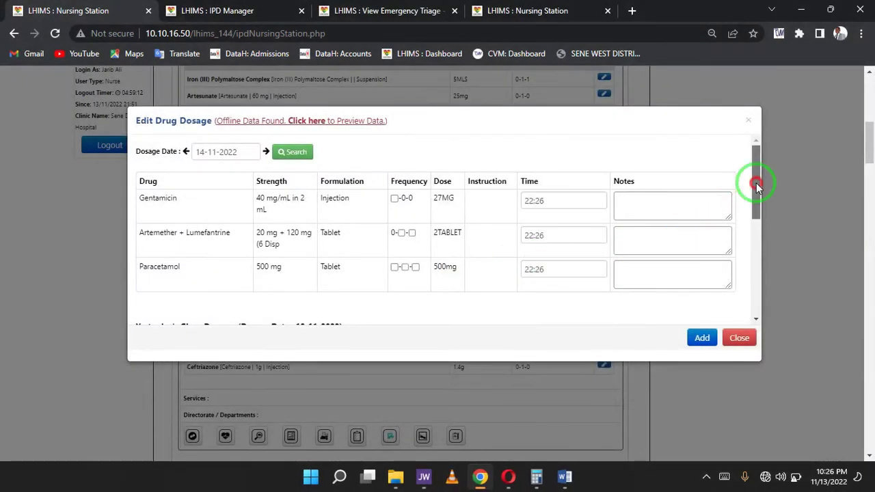
- Examine the frequency slots offered for Artemether + Lumefantrine and Paracetamol on 14-11-2022
{"action": "left_click_drag", "start_coordinate": [756, 182], "coordinate": [756, 186]}
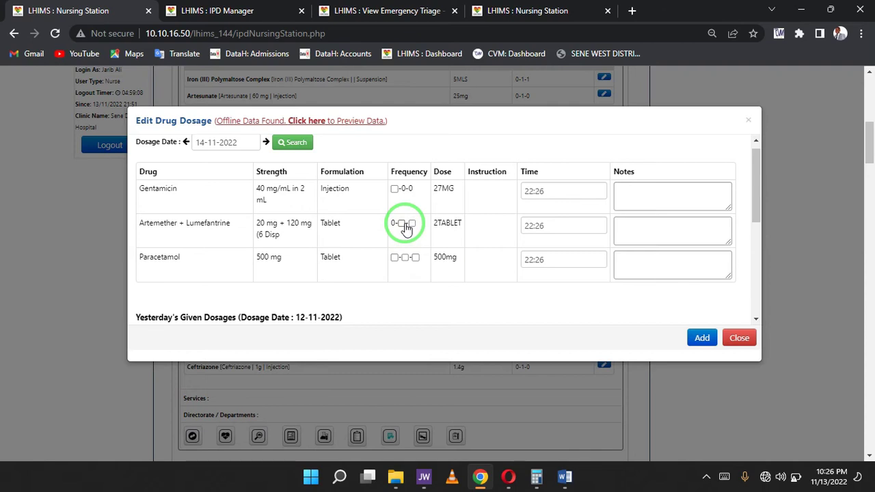
{"action": "mouse_move", "coordinate": [402, 220]}
{"action": "left_mouse_down"}
{"action": "mouse_move", "coordinate": [258, 287]}
{"action": "mouse_move", "coordinate": [408, 225]}
{"action": "left_mouse_up"}
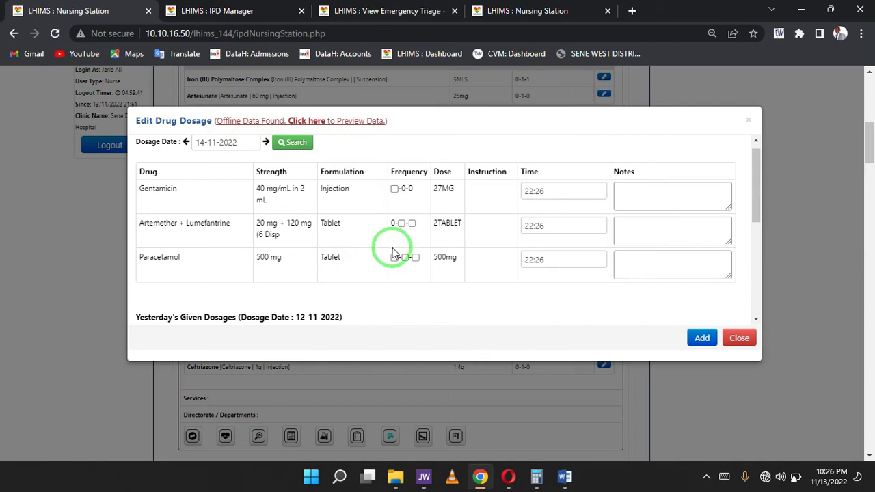
{"action": "left_click_drag", "start_coordinate": [393, 253], "coordinate": [358, 273]}
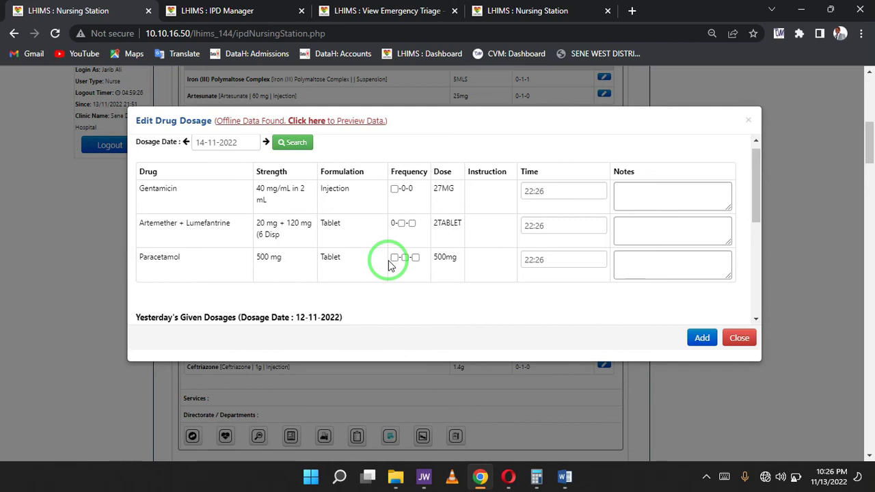
{"action": "left_click", "coordinate": [518, 258]}
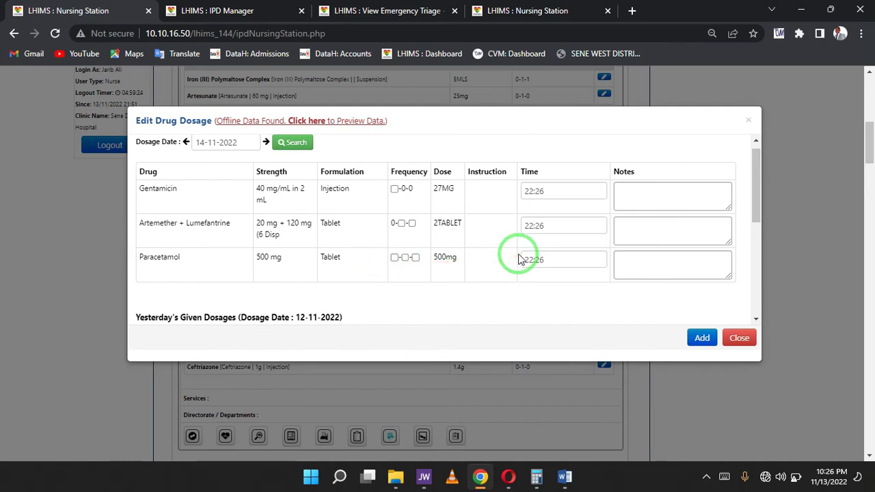
{"action": "left_click", "coordinate": [497, 247]}
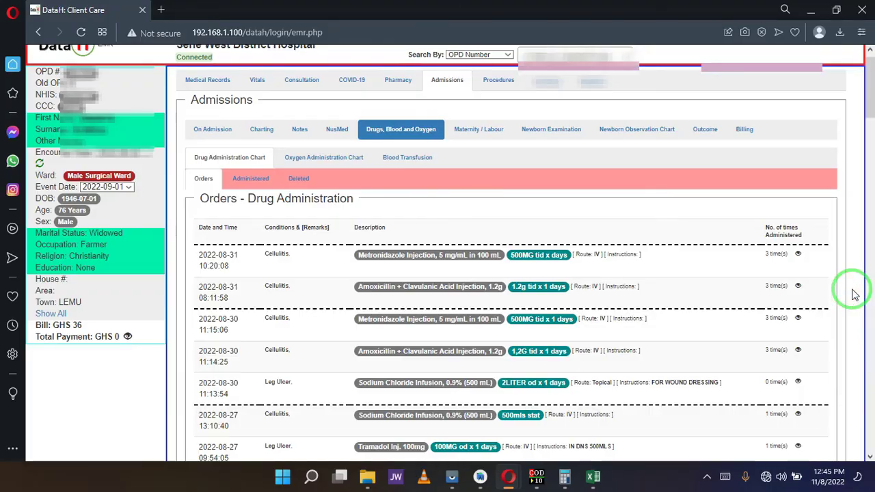
- Look through the patient's drug administration orders in DataH, from the newest down to the earliest August 2022 entries
{"action": "scroll", "coordinate": [855, 294], "scroll_direction": "up", "scroll_amount": 1}
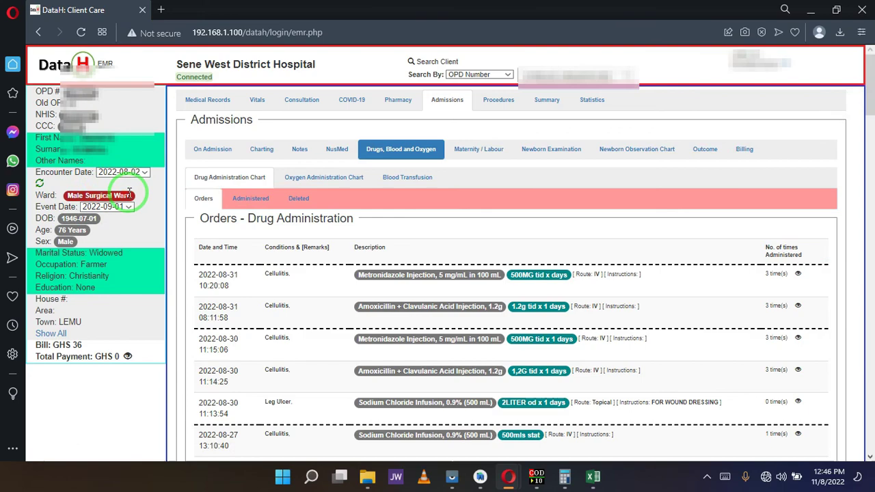
{"action": "left_click", "coordinate": [869, 76]}
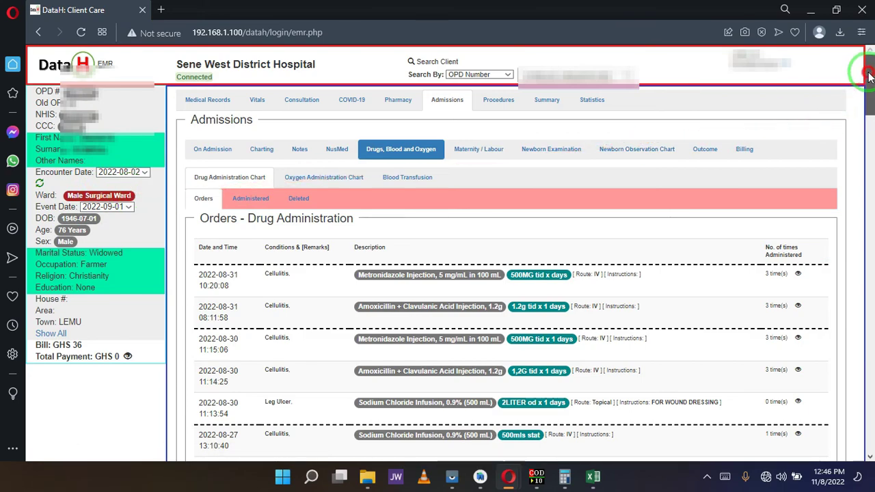
{"action": "mouse_move", "coordinate": [869, 75]}
{"action": "left_mouse_down"}
{"action": "mouse_move", "coordinate": [870, 407]}
{"action": "mouse_move", "coordinate": [861, 62]}
{"action": "left_mouse_up"}
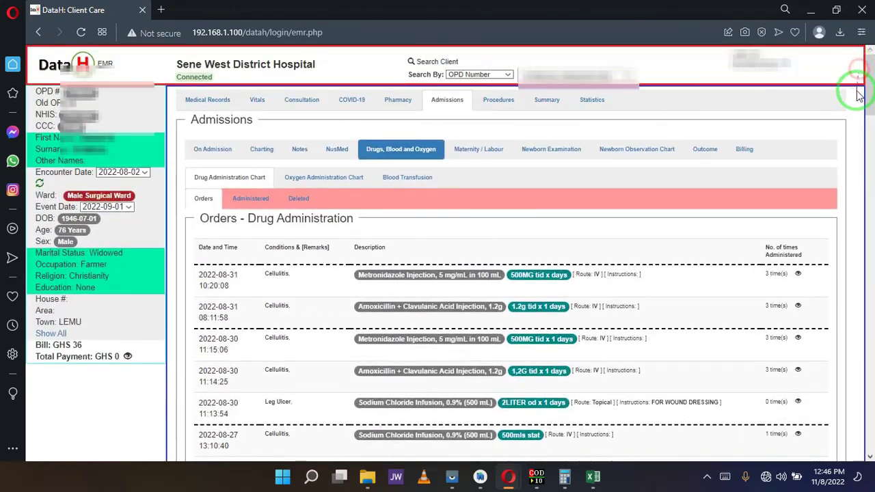
{"action": "mouse_move", "coordinate": [815, 235]}
{"action": "left_mouse_down"}
{"action": "mouse_move", "coordinate": [518, 297]}
{"action": "mouse_move", "coordinate": [514, 404]}
{"action": "mouse_move", "coordinate": [553, 290]}
{"action": "left_mouse_up"}
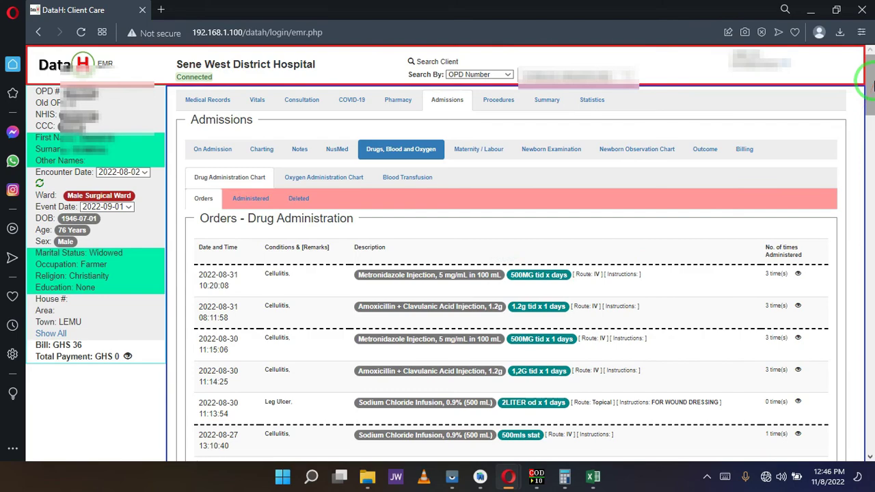
{"action": "left_click_drag", "start_coordinate": [872, 82], "coordinate": [870, 408]}
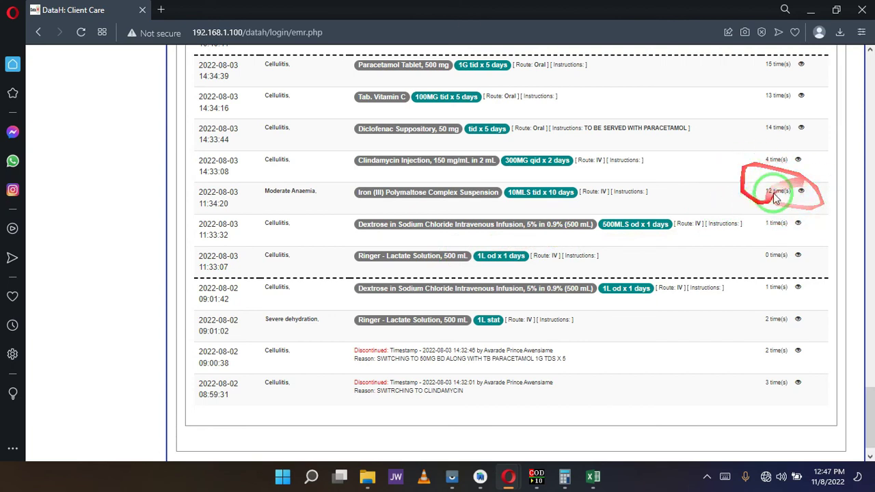
- Compare the number of times administered for the Iron (III) Polymaltose Complex and Ringer - Lactate orders of 2022-08-03
{"action": "left_click_drag", "start_coordinate": [765, 192], "coordinate": [791, 192]}
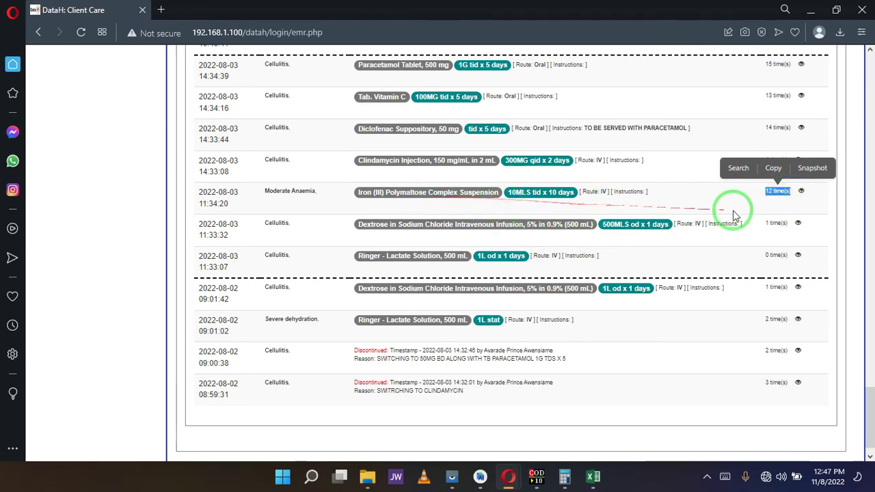
{"action": "left_click", "coordinate": [771, 200]}
{"action": "left_click_drag", "start_coordinate": [765, 255], "coordinate": [788, 255]}
{"action": "left_click", "coordinate": [780, 257]}
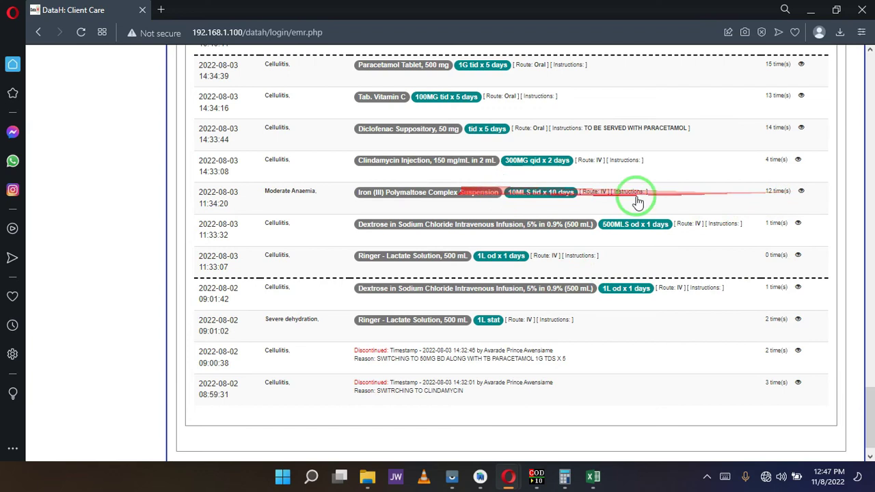
- View the administered doses with their dates and times for the Iron (III) Polymaltose Complex Suspension order, and close the record
{"action": "left_click", "coordinate": [803, 196]}
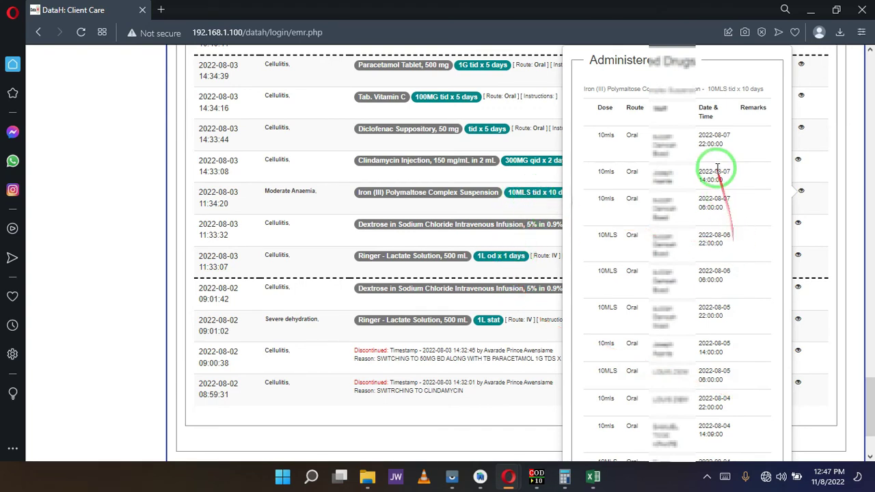
{"action": "scroll", "coordinate": [739, 414], "scroll_direction": "down", "scroll_amount": 2}
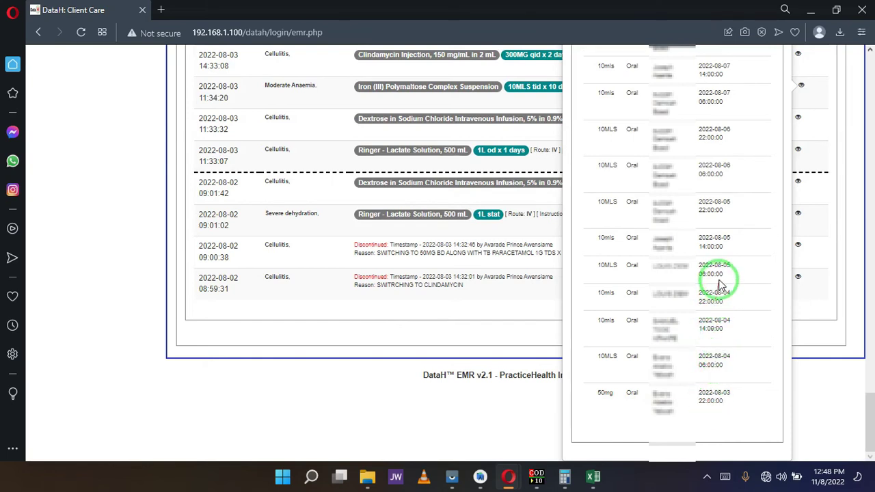
{"action": "scroll", "coordinate": [702, 320], "scroll_direction": "up", "scroll_amount": 2}
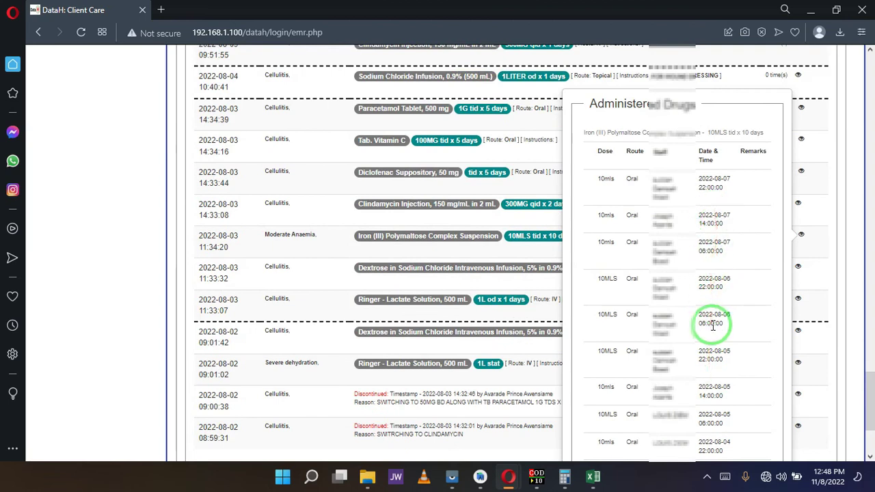
{"action": "left_click", "coordinate": [800, 234]}
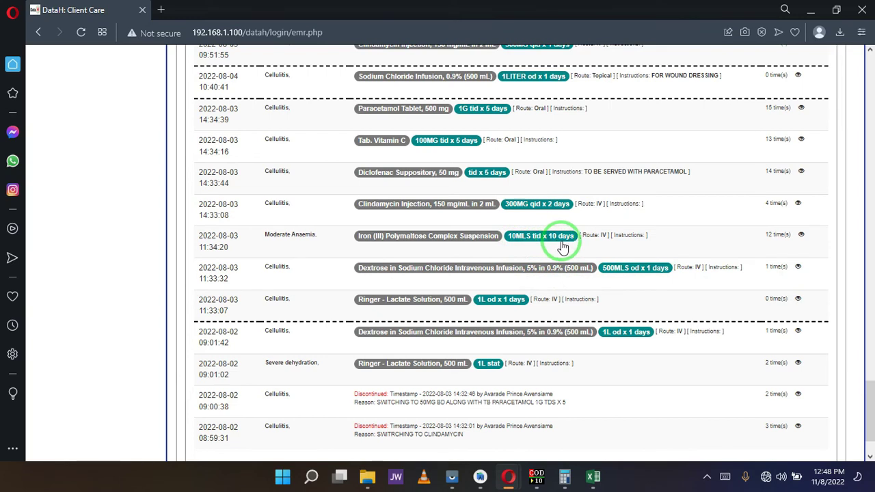
{"action": "left_click", "coordinate": [802, 235]}
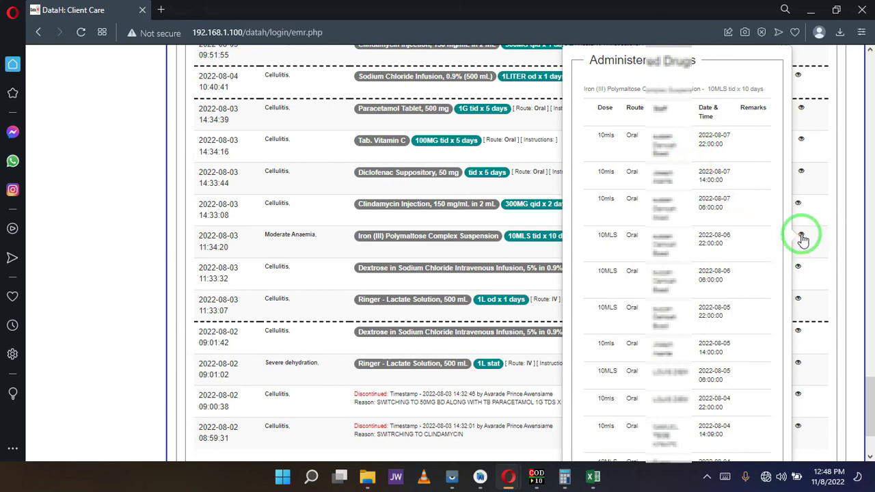
{"action": "left_click", "coordinate": [802, 238]}
{"action": "left_click_drag", "start_coordinate": [799, 243], "coordinate": [502, 301]}
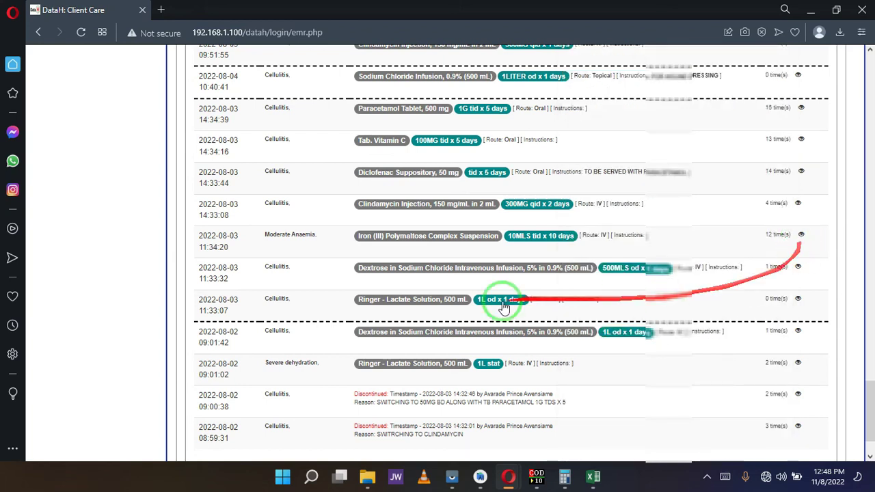
- Check the administered-drugs record of the Ringer - Lactate Solution order dated 2022-08-03
{"action": "left_click_drag", "start_coordinate": [428, 304], "coordinate": [802, 305]}
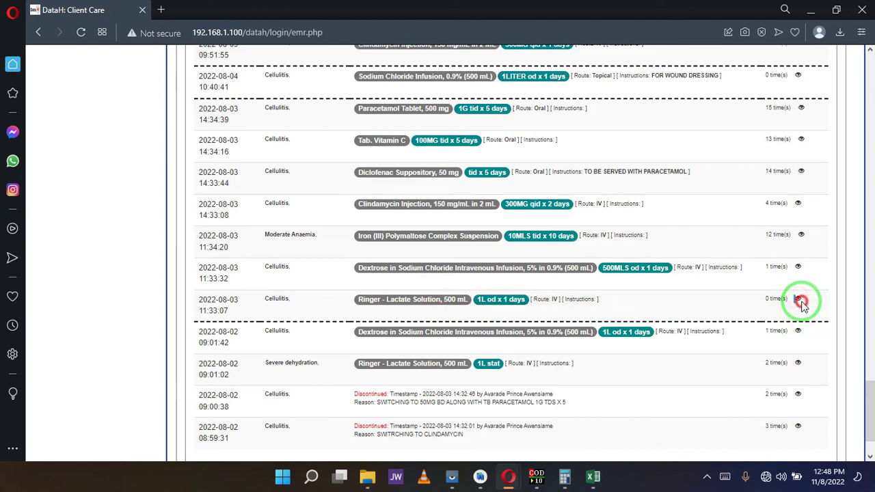
{"action": "left_click", "coordinate": [801, 302]}
{"action": "left_click", "coordinate": [802, 302]}
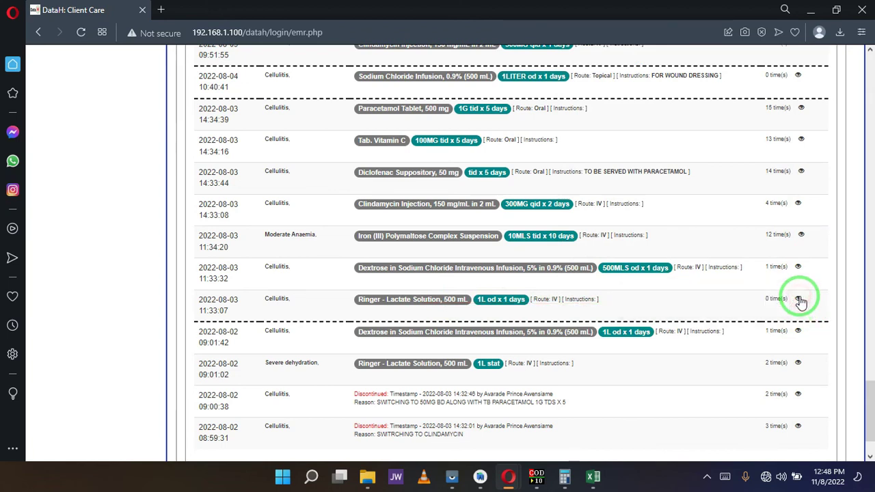
- Open the administration form for the 2022-08-03 Ringer - Lactate Solution order and enter dose 500mls with route IV
{"action": "left_click_drag", "start_coordinate": [799, 302], "coordinate": [438, 306]}
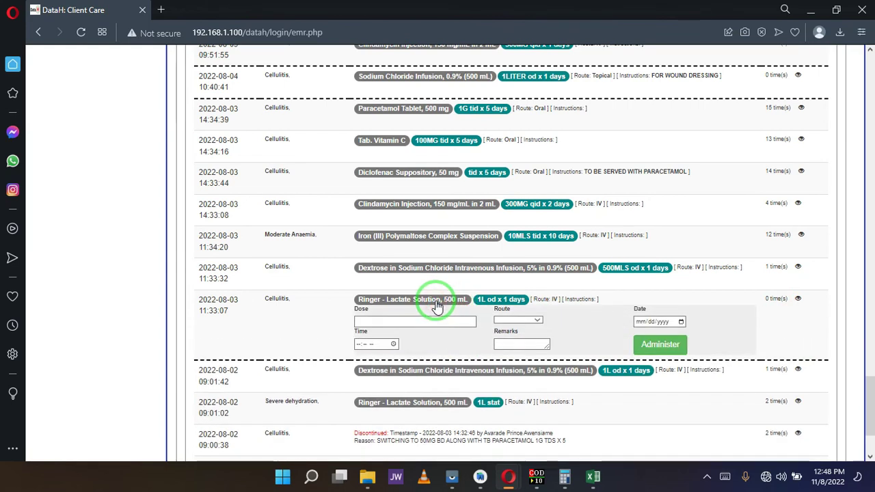
{"action": "left_click", "coordinate": [421, 321]}
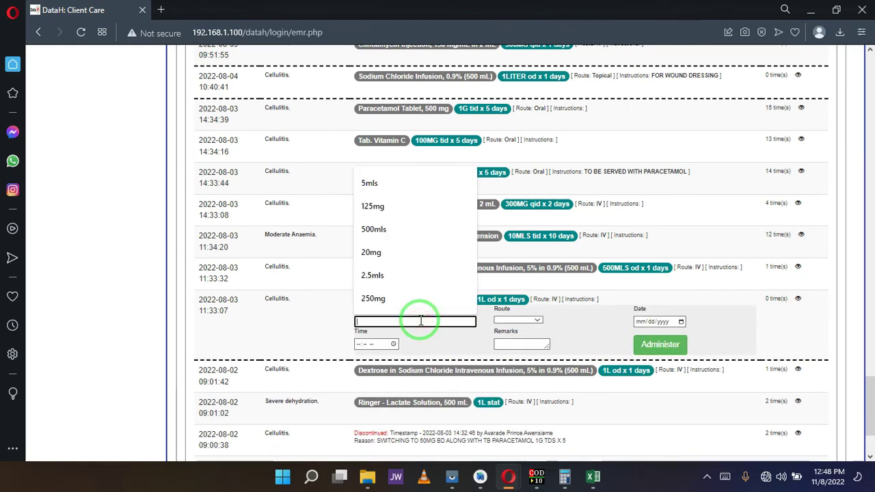
{"action": "type", "text": "500mls"}
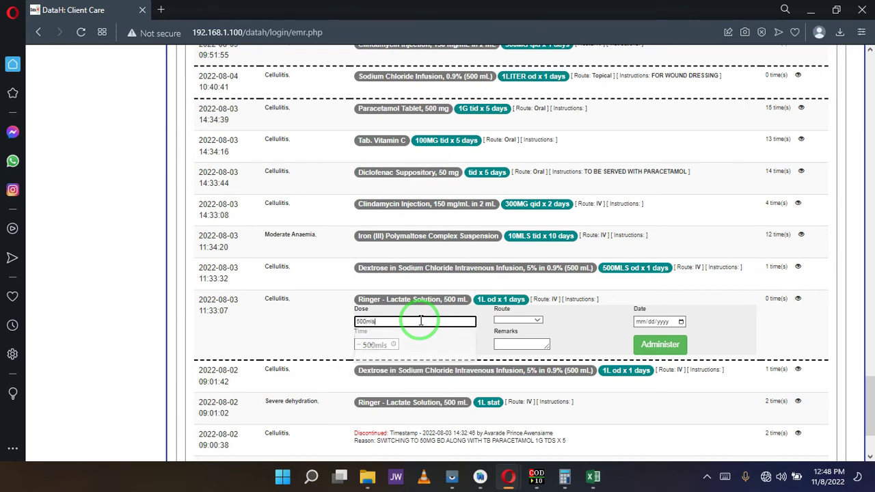
{"action": "key", "text": "Tab"}
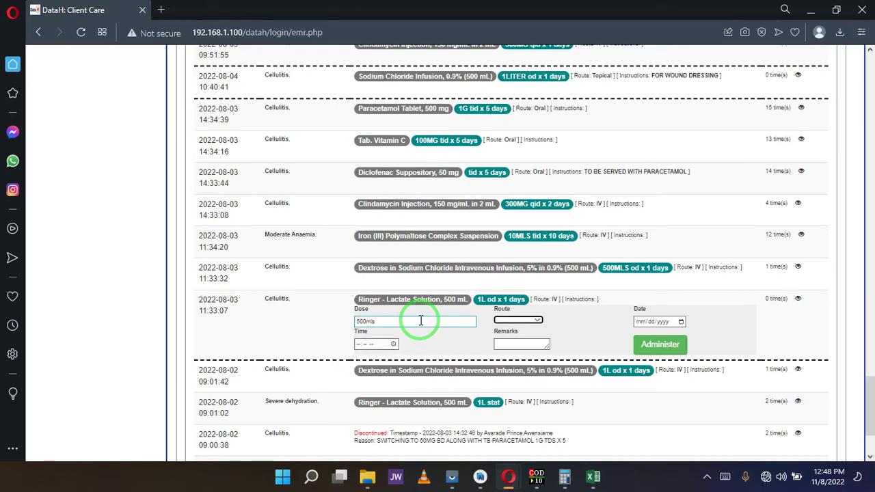
{"action": "left_click", "coordinate": [519, 320]}
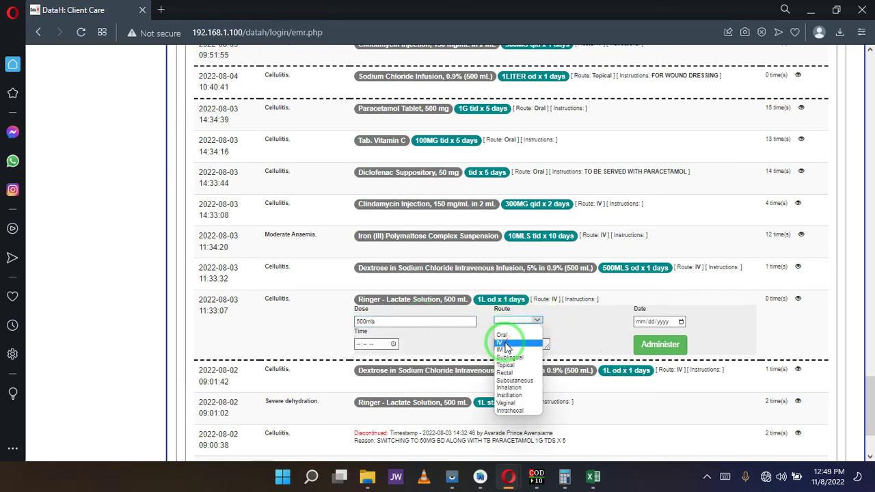
{"action": "left_click", "coordinate": [505, 348]}
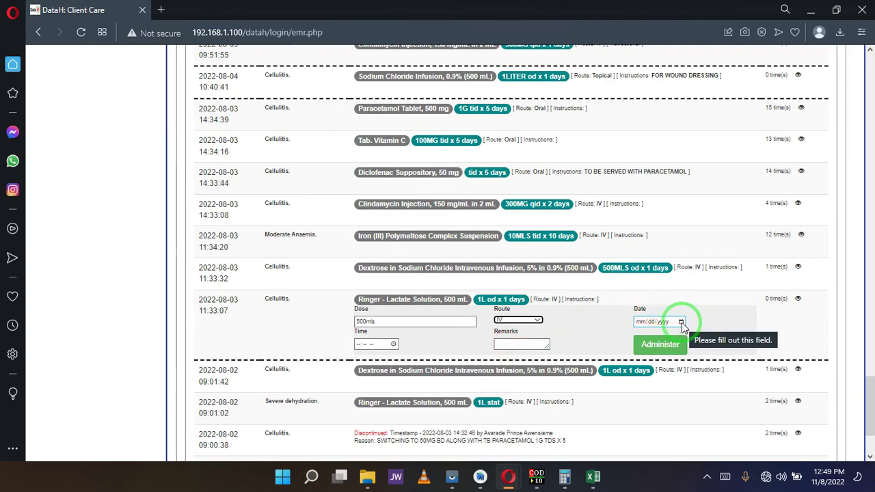
- Set the Ringer - Lactate administration date to 11/08/2022 and the time to 12:49 PM
{"action": "left_click", "coordinate": [682, 323]}
{"action": "left_click", "coordinate": [657, 322]}
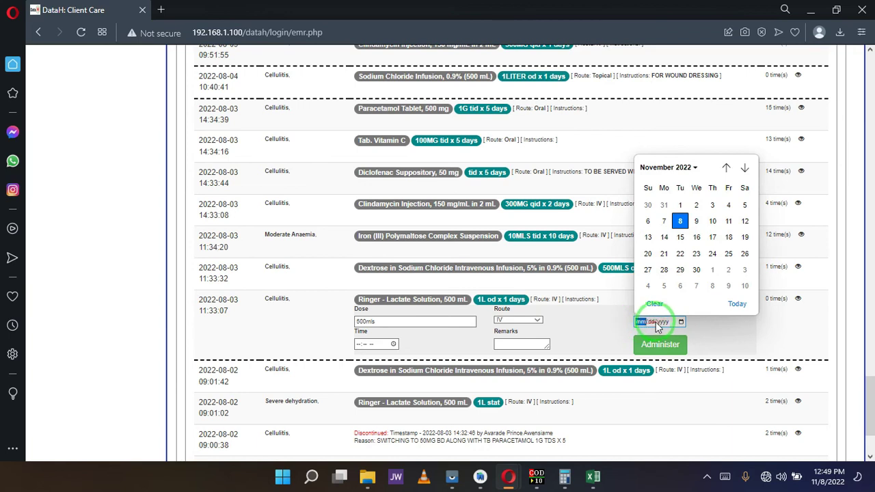
{"action": "left_click", "coordinate": [681, 222]}
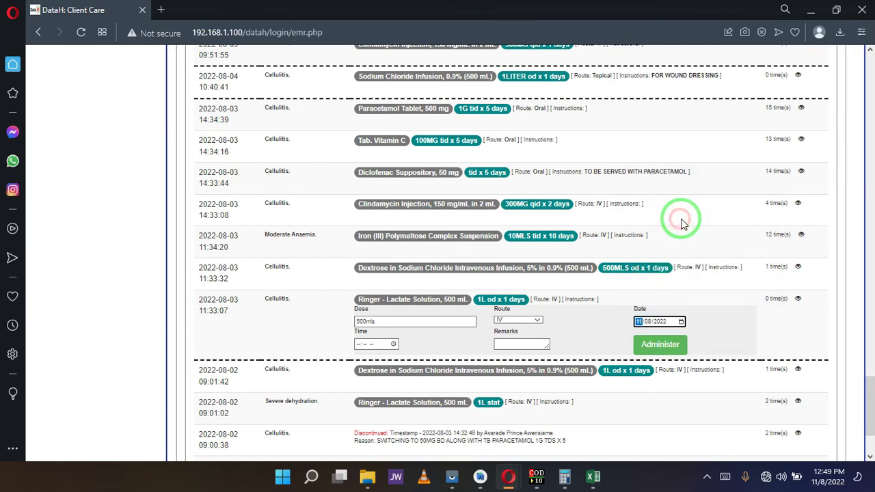
{"action": "left_click", "coordinate": [394, 347]}
{"action": "left_click", "coordinate": [435, 200]}
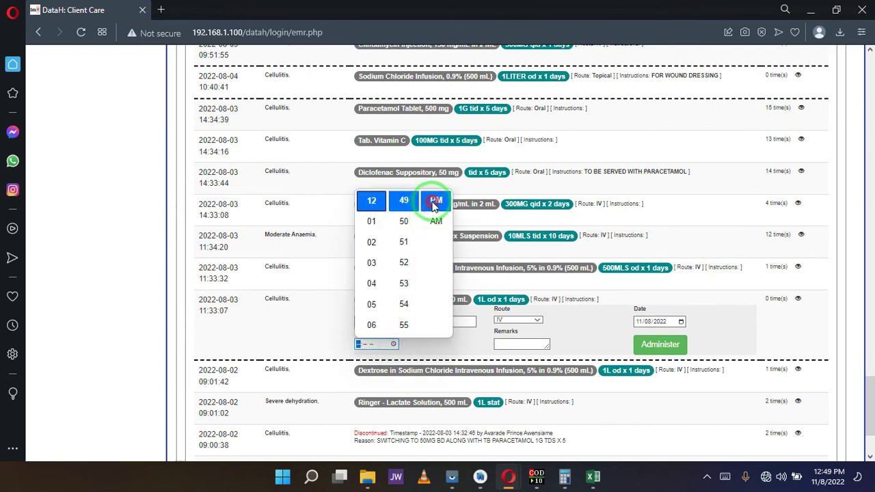
{"action": "left_click", "coordinate": [362, 345]}
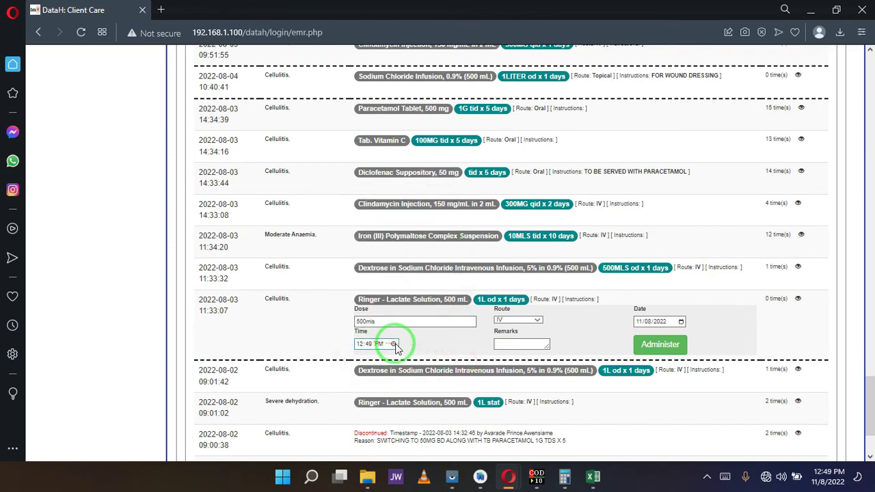
- Fill in the Dextrose in Sodium Chloride order's administration form with dose 500mls, route IV, date 11/08/2022 and time 02:00 PM
{"action": "left_click", "coordinate": [449, 268]}
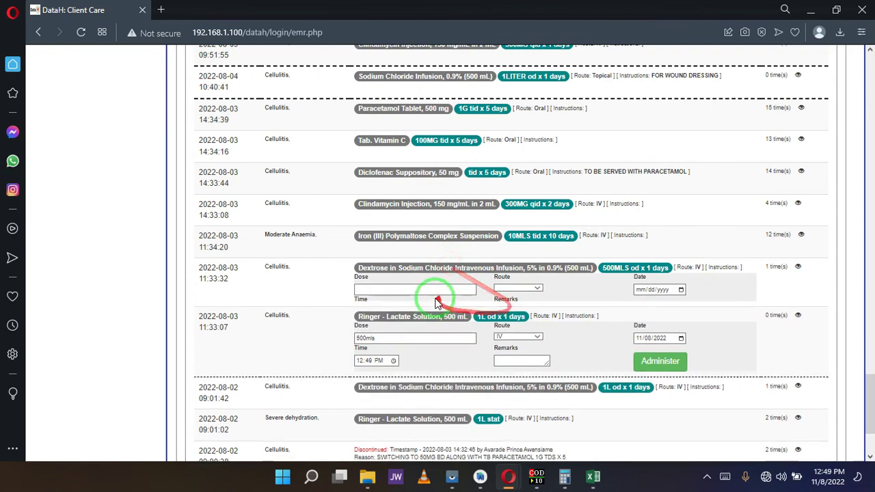
{"action": "left_click", "coordinate": [428, 291]}
{"action": "type", "text": "500mls"}
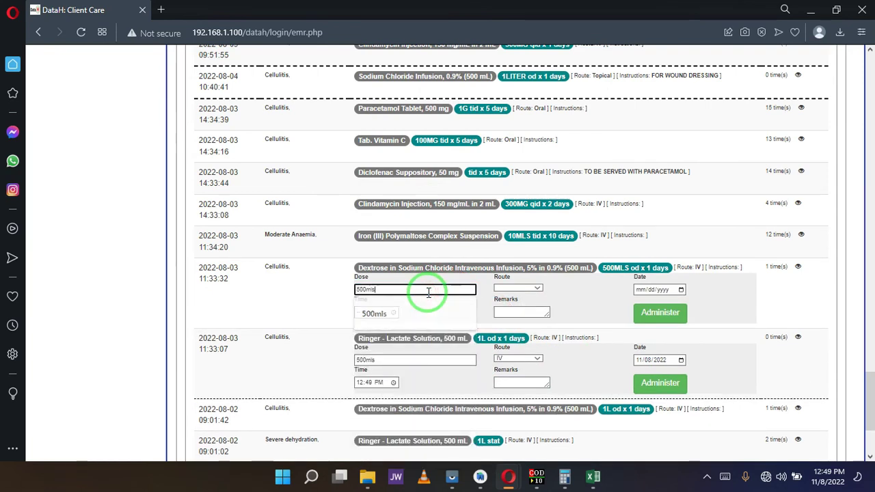
{"action": "key", "text": "Tab"}
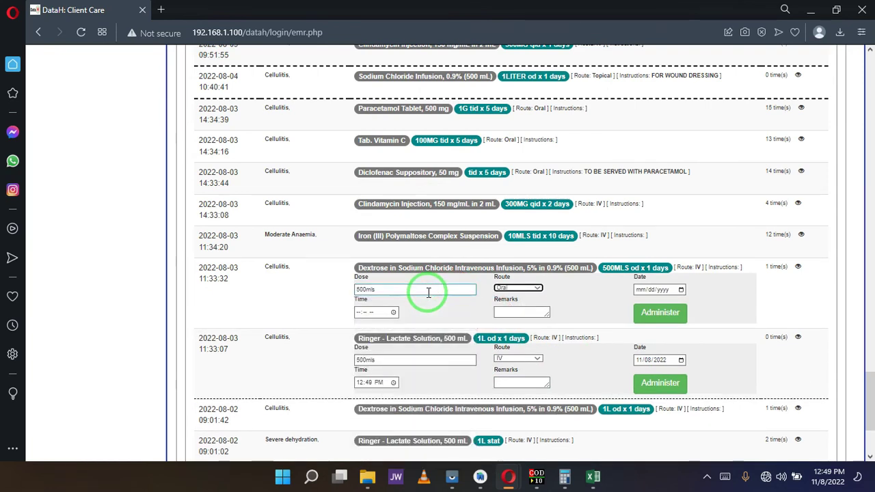
{"action": "left_click", "coordinate": [643, 290]}
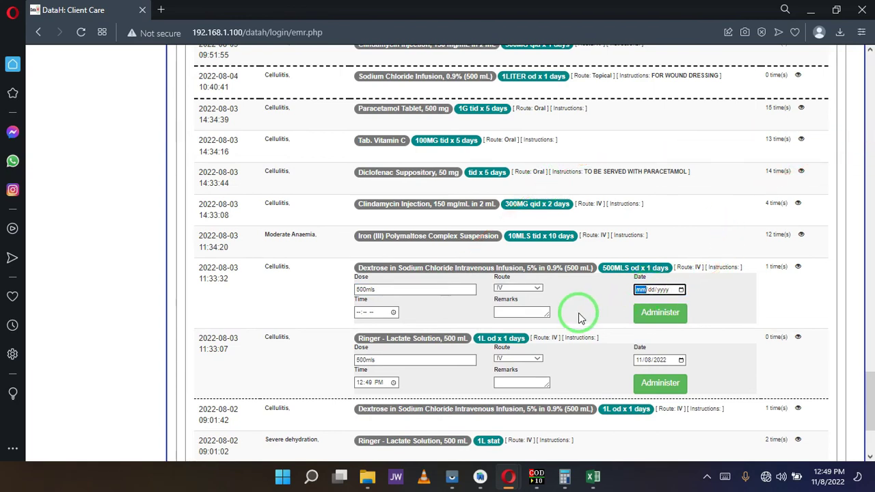
{"action": "type", "text": "11/08/2022"}
{"action": "key", "text": "Tab"}
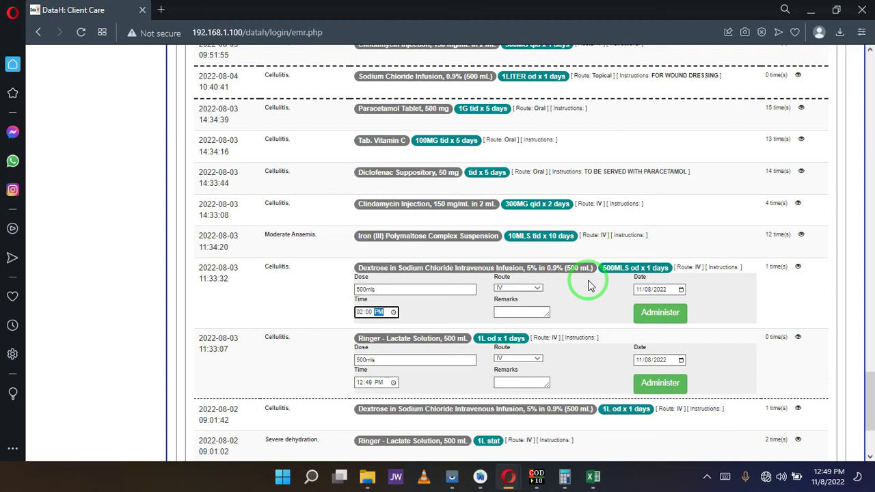
- Fill in the Iron (III) Polymaltose Complex Suspension administration form with dose 10mls, route Oral, date 11/08/2022 and time 02:00 PM
{"action": "left_click", "coordinate": [469, 234]}
{"action": "left_click", "coordinate": [405, 258]}
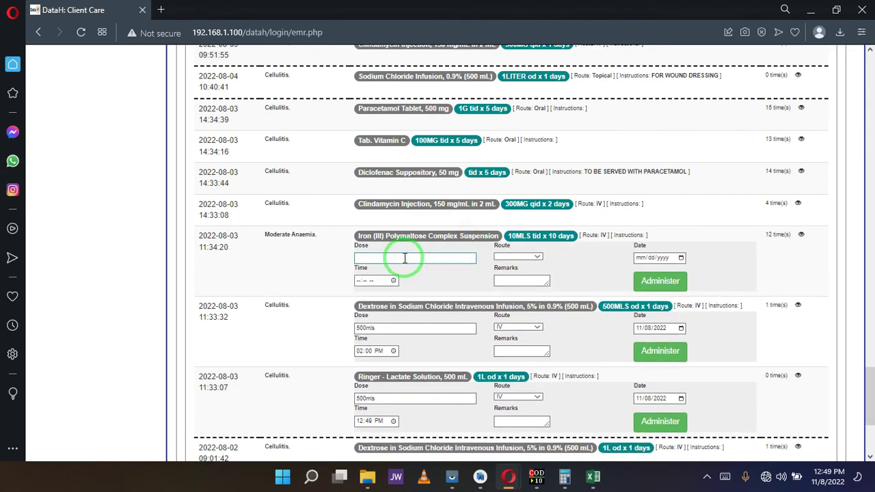
{"action": "left_click", "coordinate": [405, 258]}
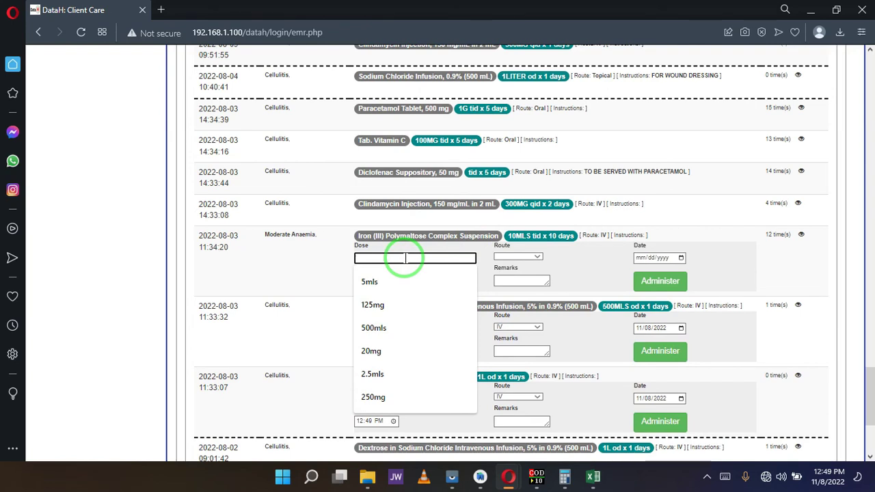
{"action": "type", "text": "10mls"}
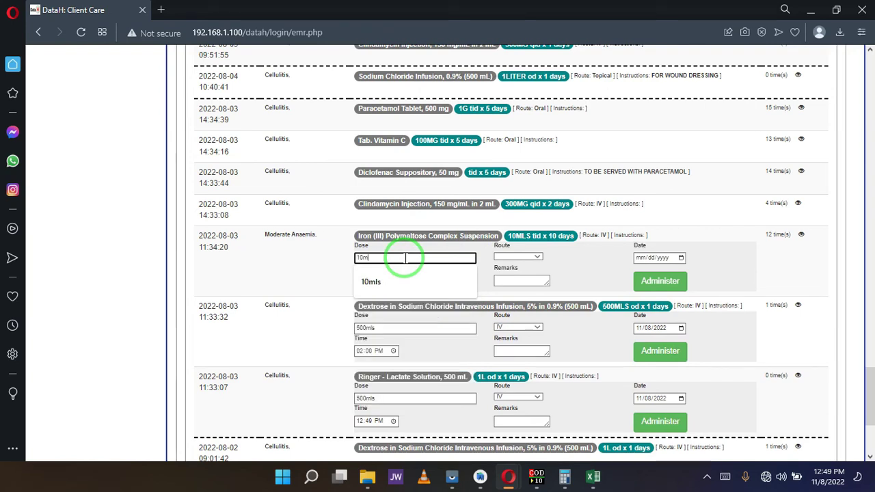
{"action": "type", "text": "o"}
{"action": "key", "text": "Tab"}
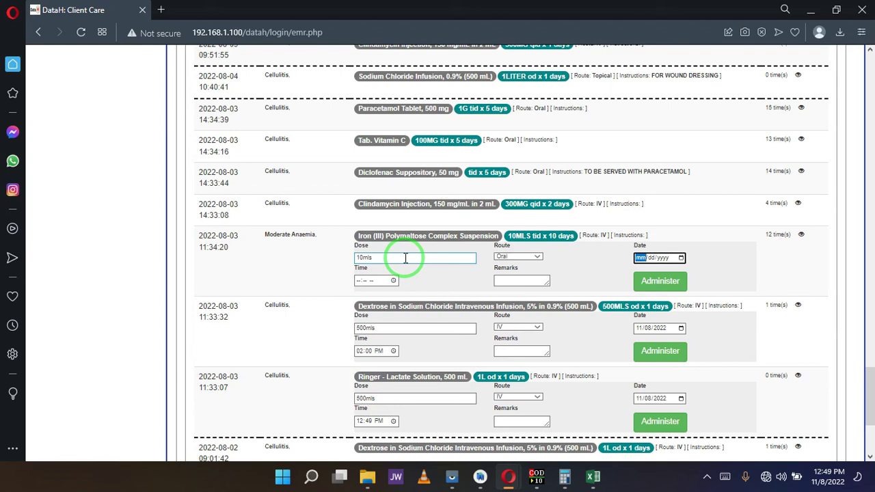
{"action": "key", "text": "alt+Down"}
{"action": "key", "text": "Return"}
{"action": "key", "text": "Tab"}
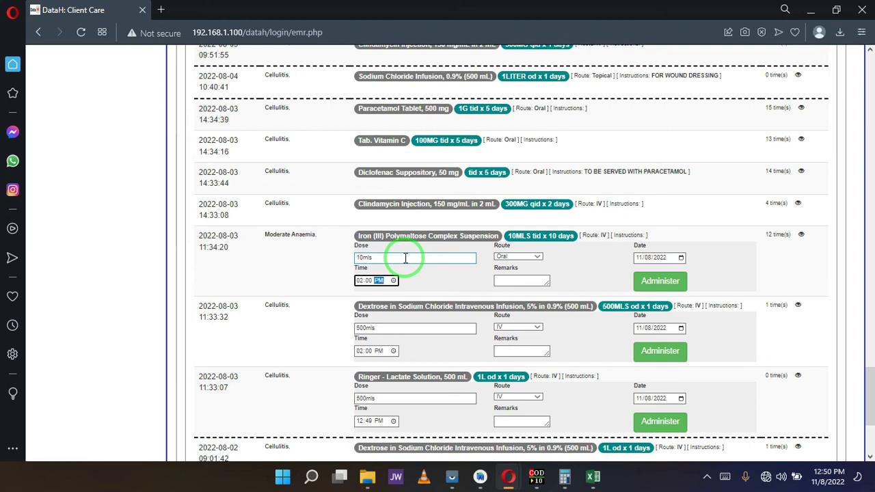
- Review the completed Iron (III) Polymaltose Complex Suspension form and view that order's administered-drugs record
{"action": "left_click", "coordinate": [415, 288]}
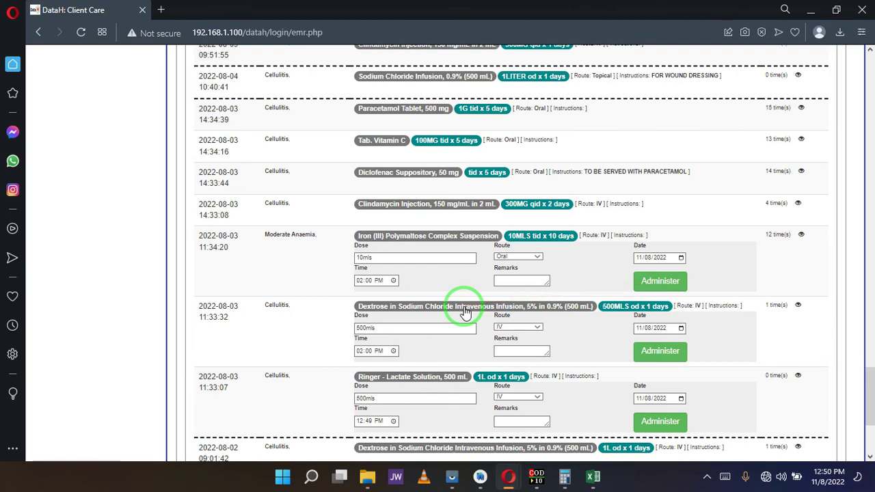
{"action": "left_click", "coordinate": [383, 258]}
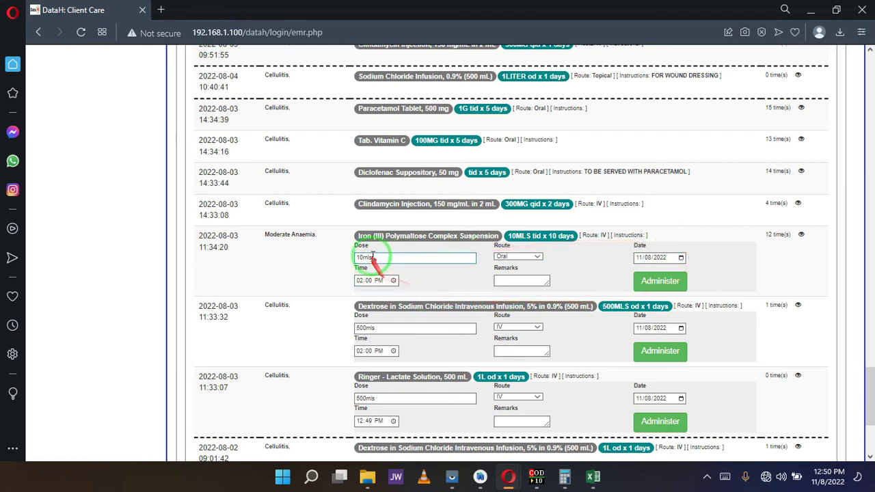
{"action": "left_click", "coordinate": [367, 285]}
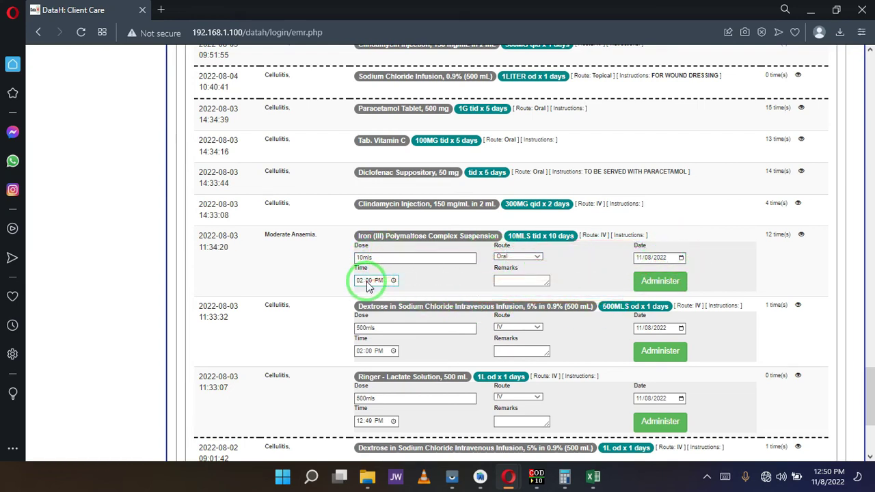
{"action": "left_click", "coordinate": [670, 286]}
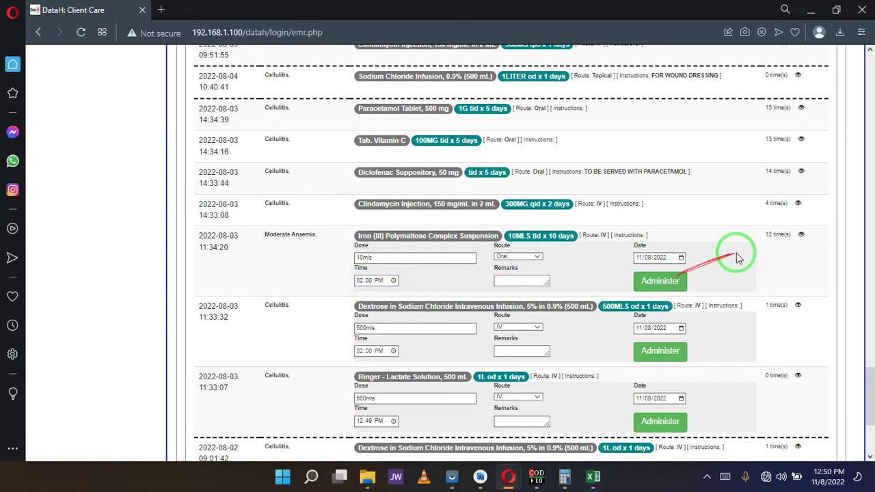
{"action": "left_click", "coordinate": [801, 235]}
{"action": "left_click", "coordinate": [801, 236]}
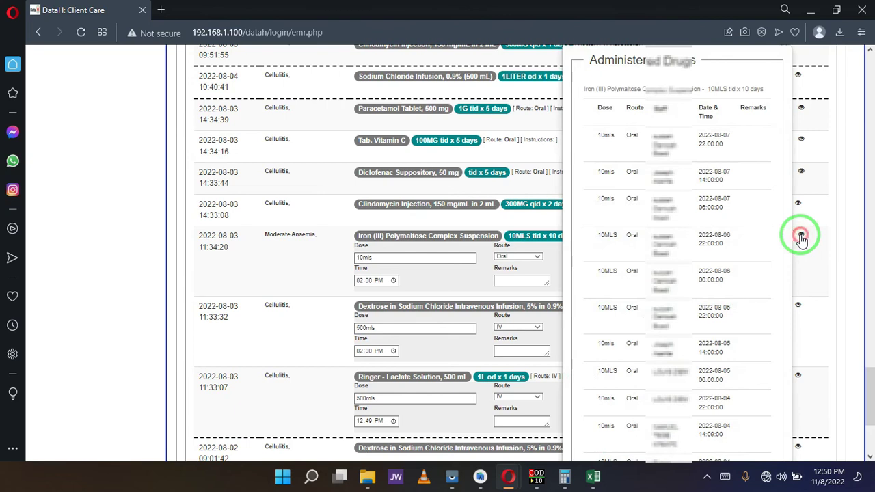
- Examine the discontinued orders of 2022-08-02, highlighting the timestamp and reason of the 09:00:38 entry
{"action": "left_click_drag", "start_coordinate": [867, 380], "coordinate": [869, 398]}
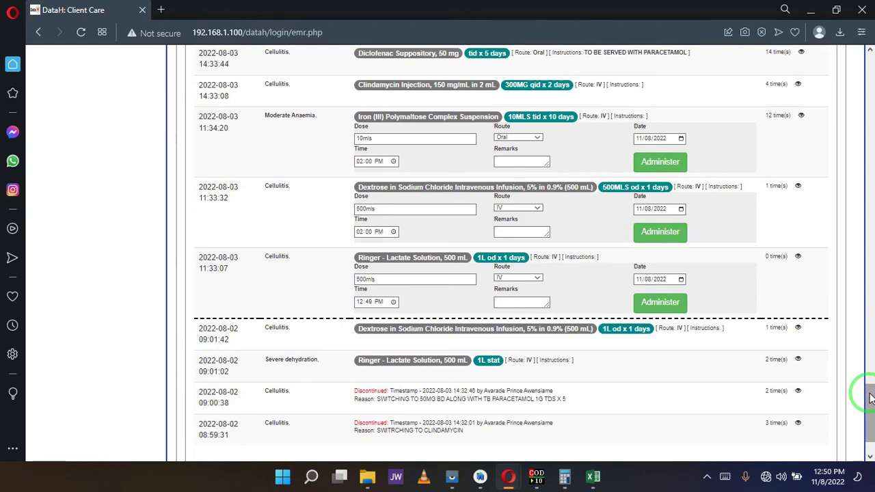
{"action": "scroll", "coordinate": [350, 325], "scroll_direction": "down", "scroll_amount": 2}
{"action": "mouse_move", "coordinate": [351, 321]}
{"action": "left_mouse_down"}
{"action": "mouse_move", "coordinate": [347, 307]}
{"action": "mouse_move", "coordinate": [357, 363]}
{"action": "mouse_move", "coordinate": [398, 336]}
{"action": "left_mouse_up"}
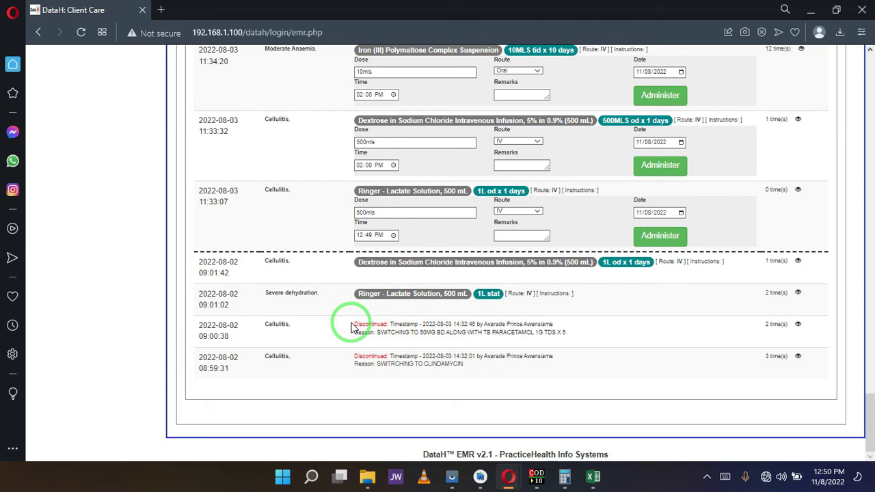
{"action": "left_click_drag", "start_coordinate": [352, 324], "coordinate": [579, 333]}
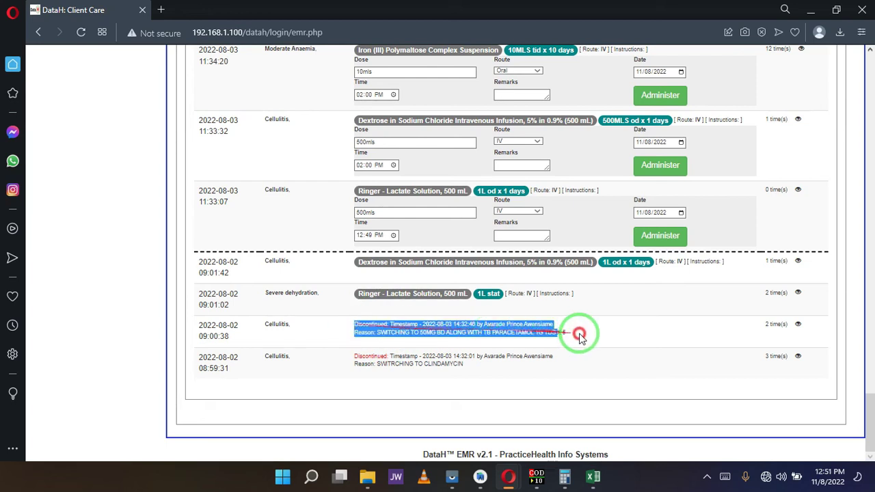
{"action": "left_click", "coordinate": [376, 321]}
{"action": "mouse_move", "coordinate": [352, 325]}
{"action": "left_mouse_down"}
{"action": "mouse_move", "coordinate": [570, 332]}
{"action": "mouse_move", "coordinate": [351, 334]}
{"action": "left_mouse_up"}
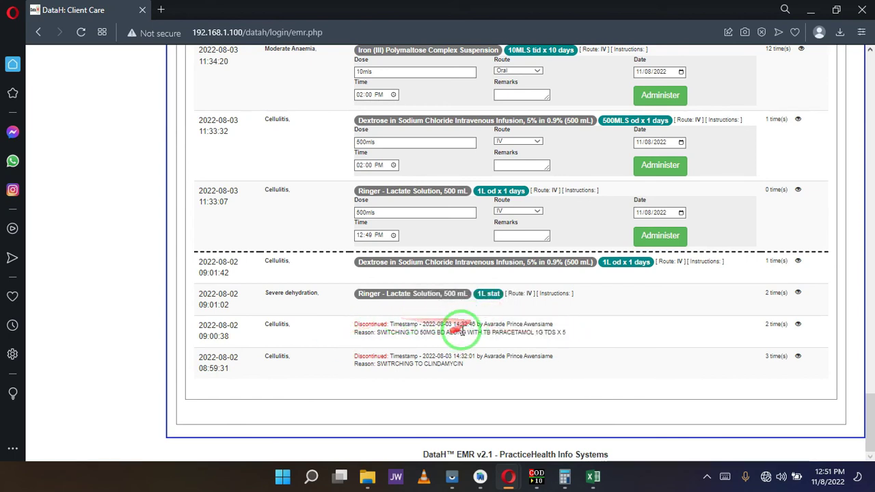